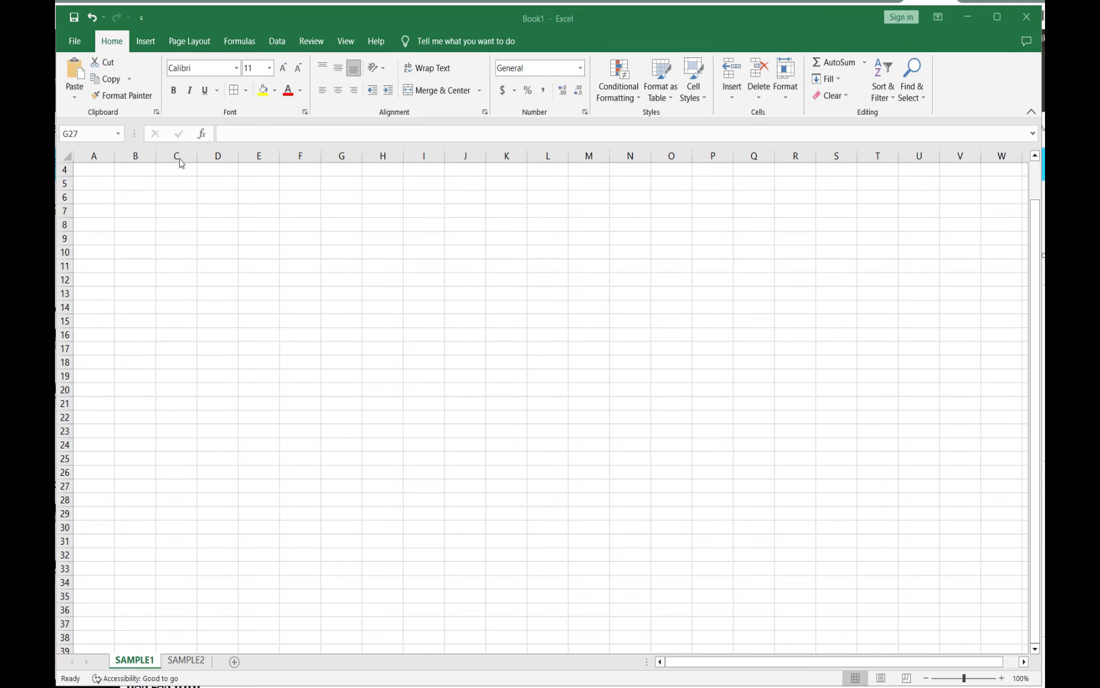
Step: Enter a Name header in C5 with the names AA, BB and CC in the cells below it
click(175, 226)
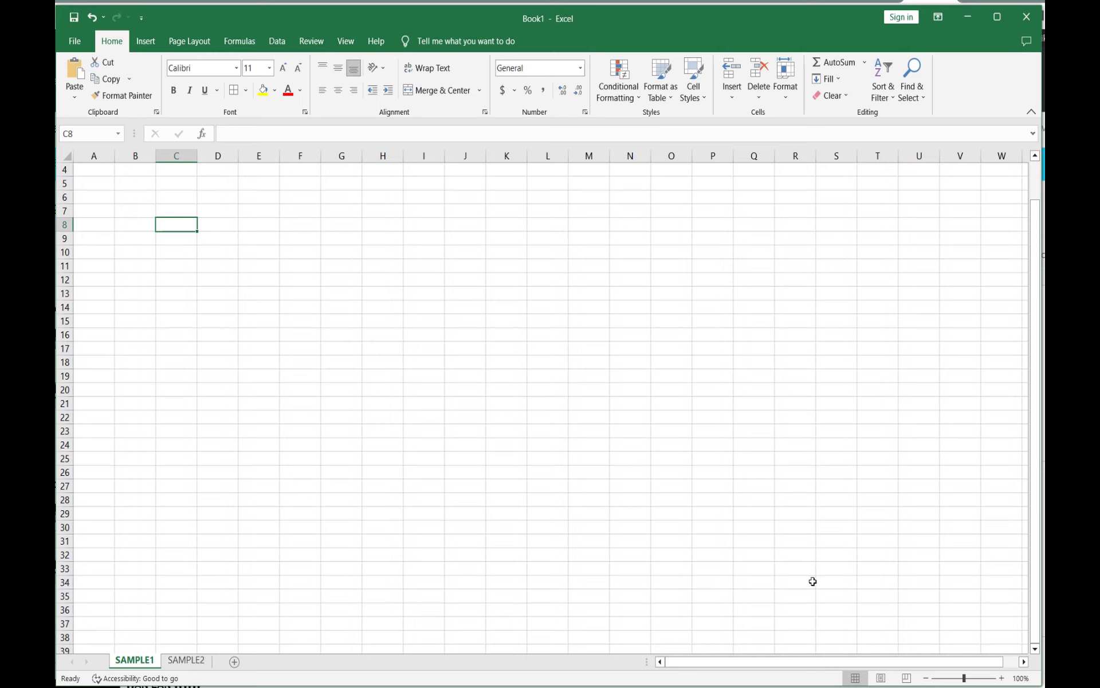
click(1003, 677)
click(1002, 678)
click(1002, 678)
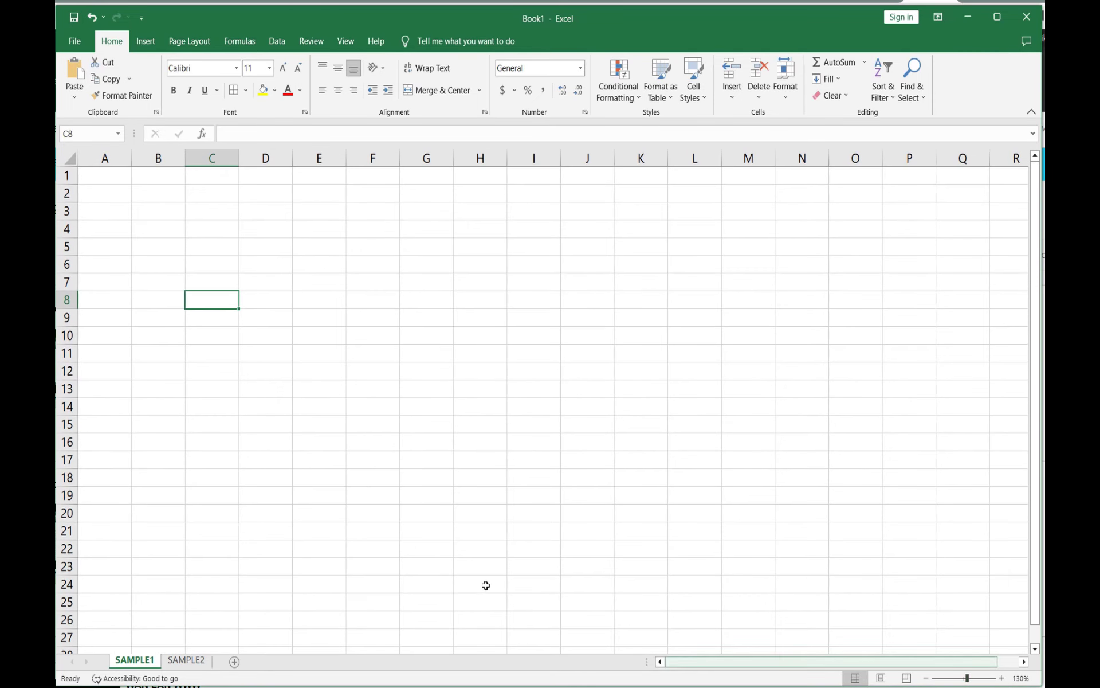
click(211, 247)
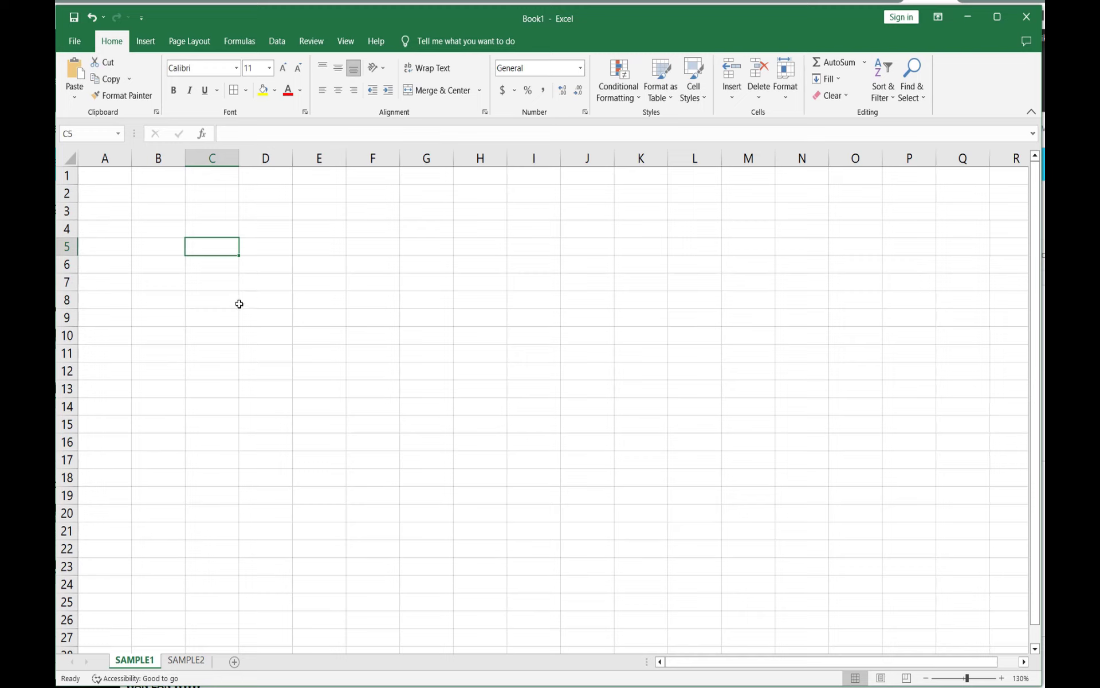
text(Name)
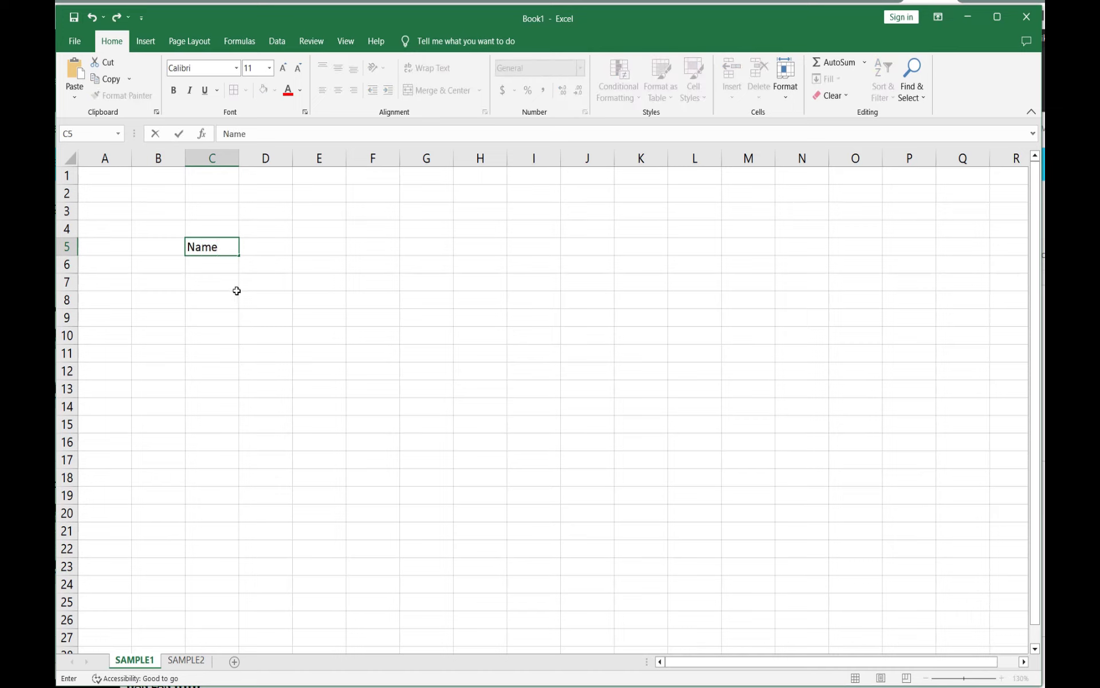
click(209, 265)
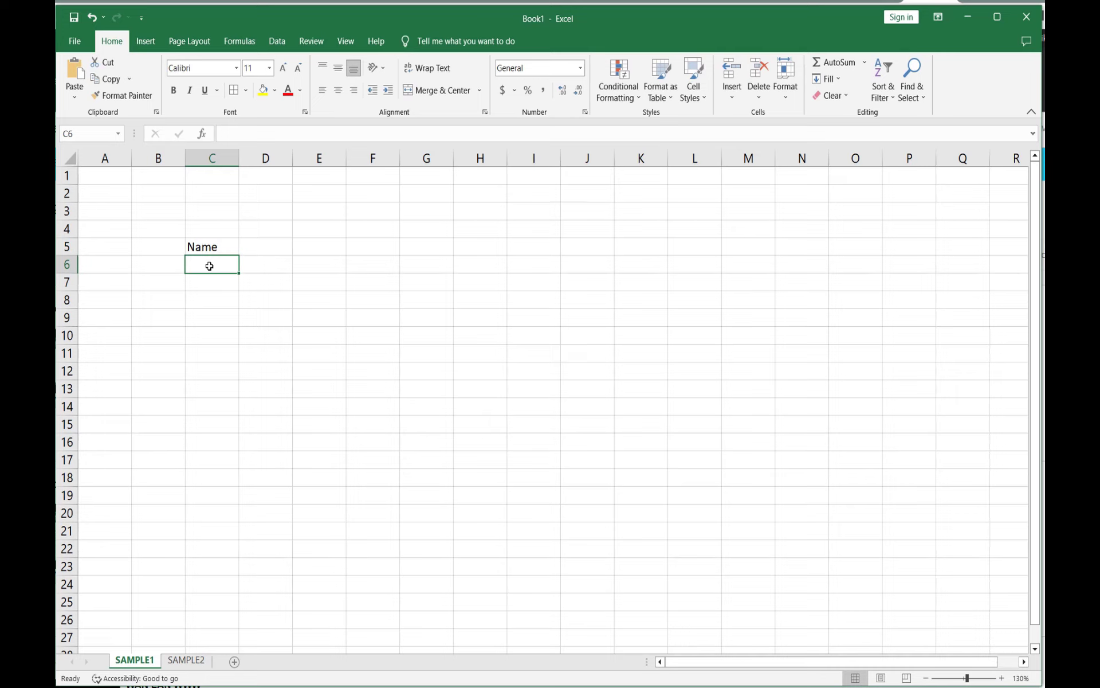
text(AA)
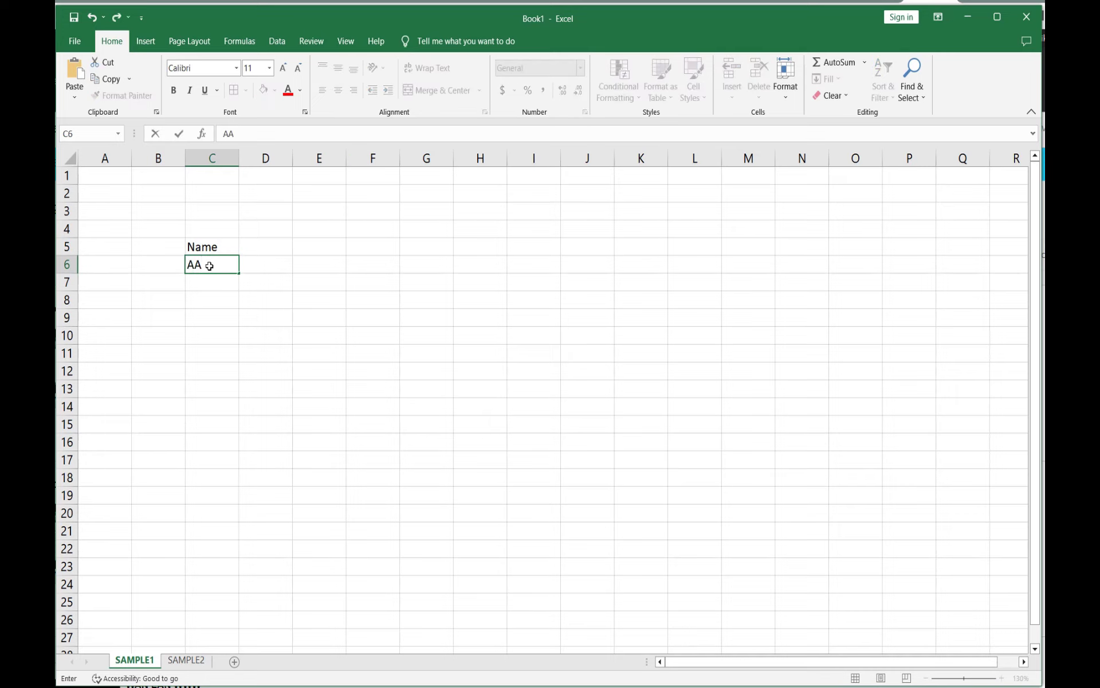
key(Return)
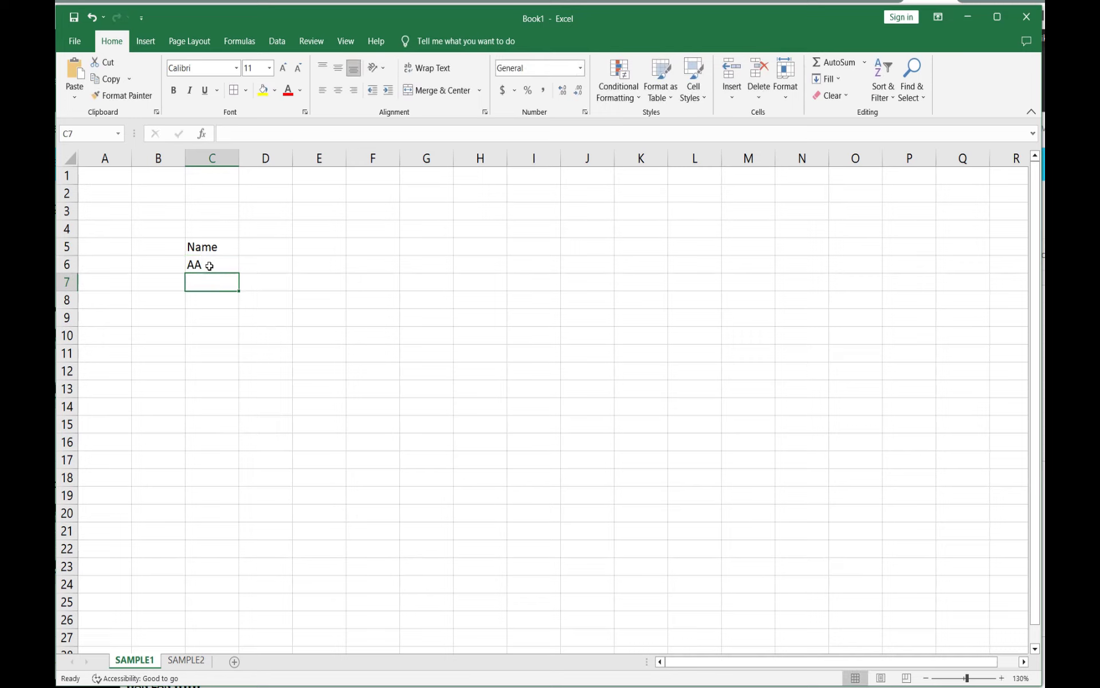
text(BB)
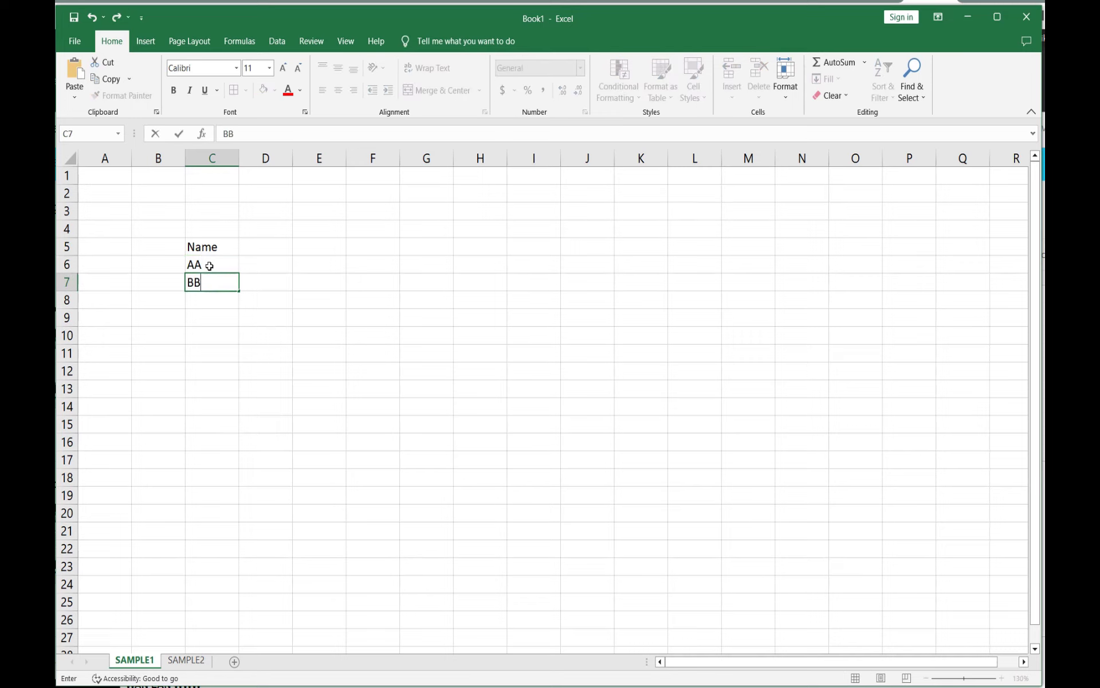
key(Return)
text(CC)
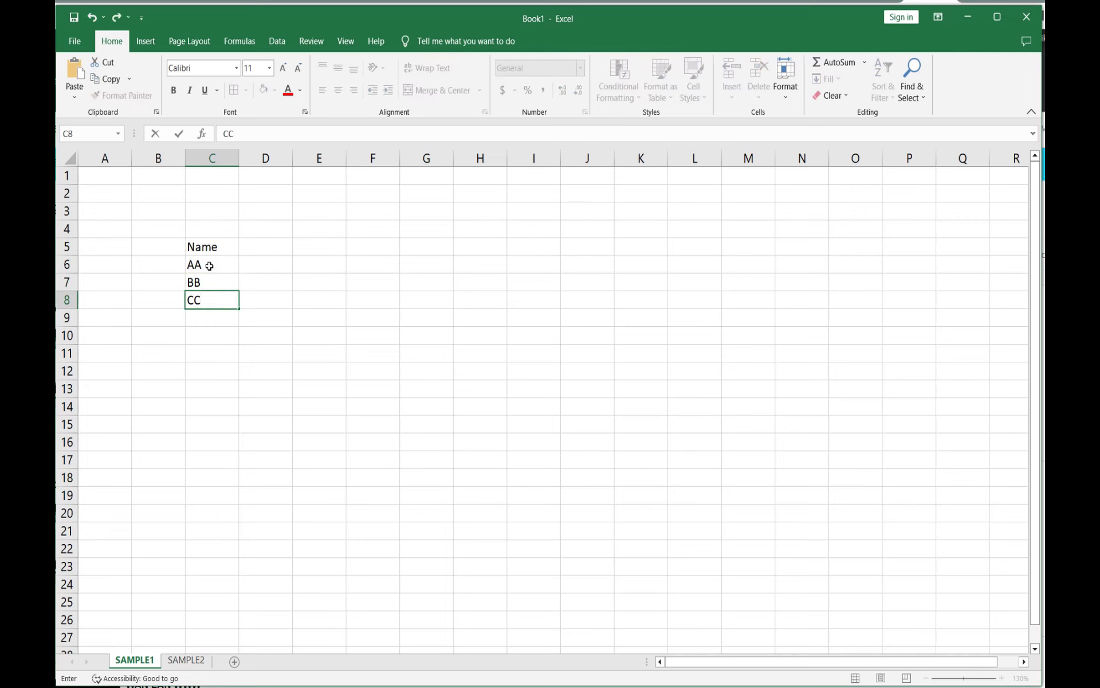
key(Return)
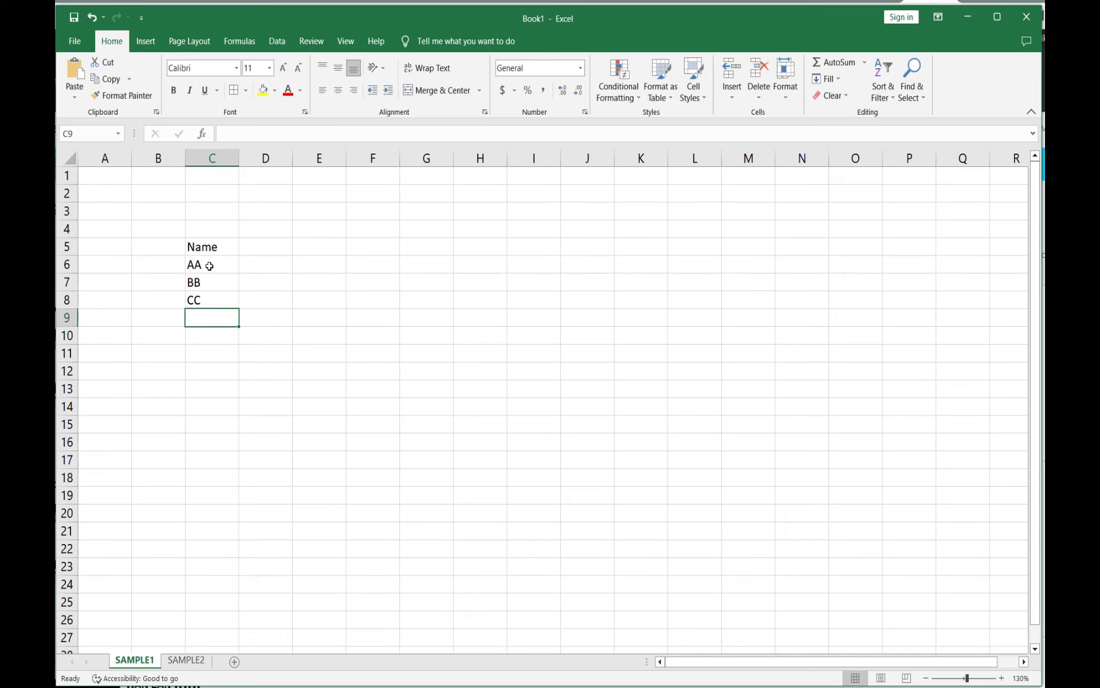
Step: Continue the Name column with DD, VV, FF and EEE in C9 to C12
text(DD)
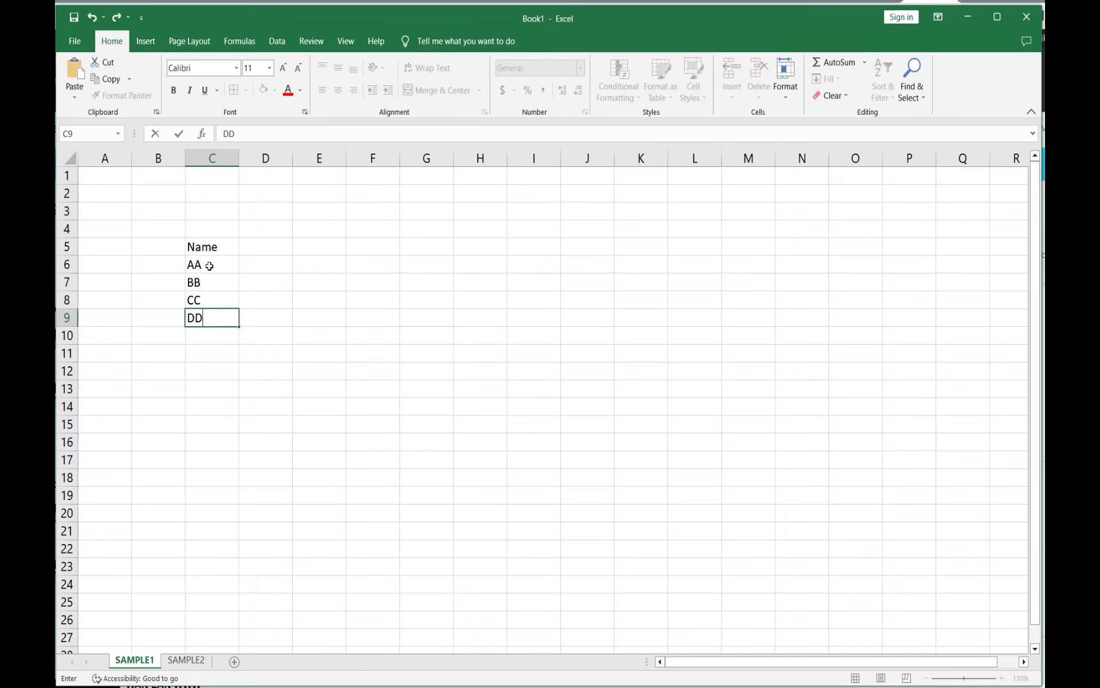
key(Return)
text(VV)
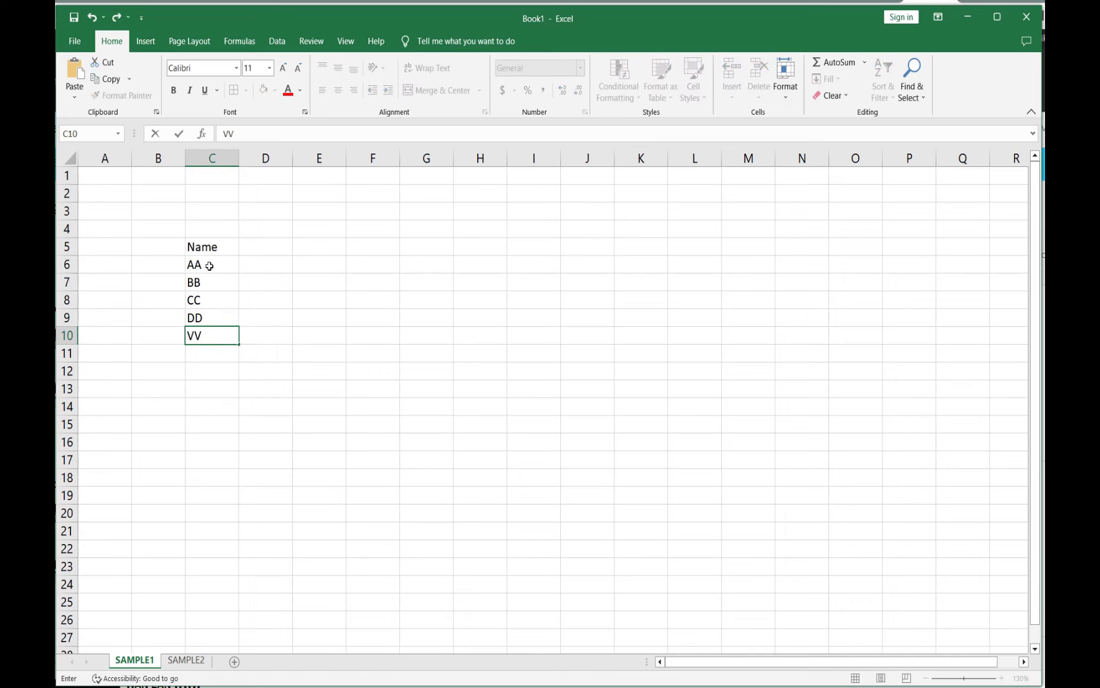
key(Return)
text(FF)
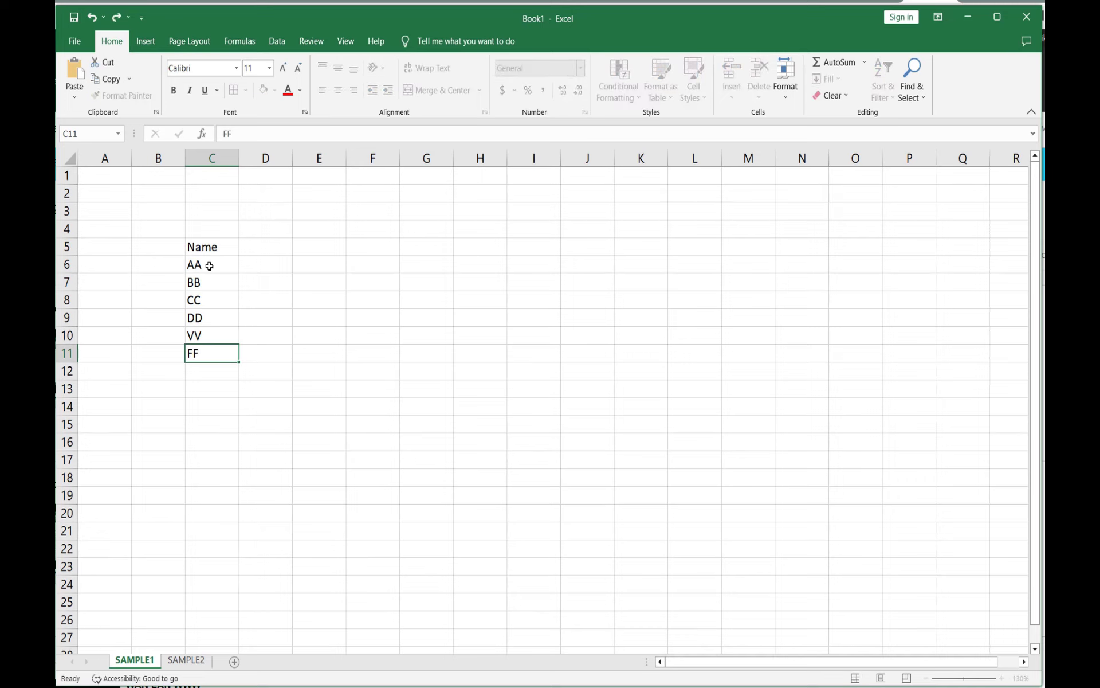
key(Return)
text(EEE)
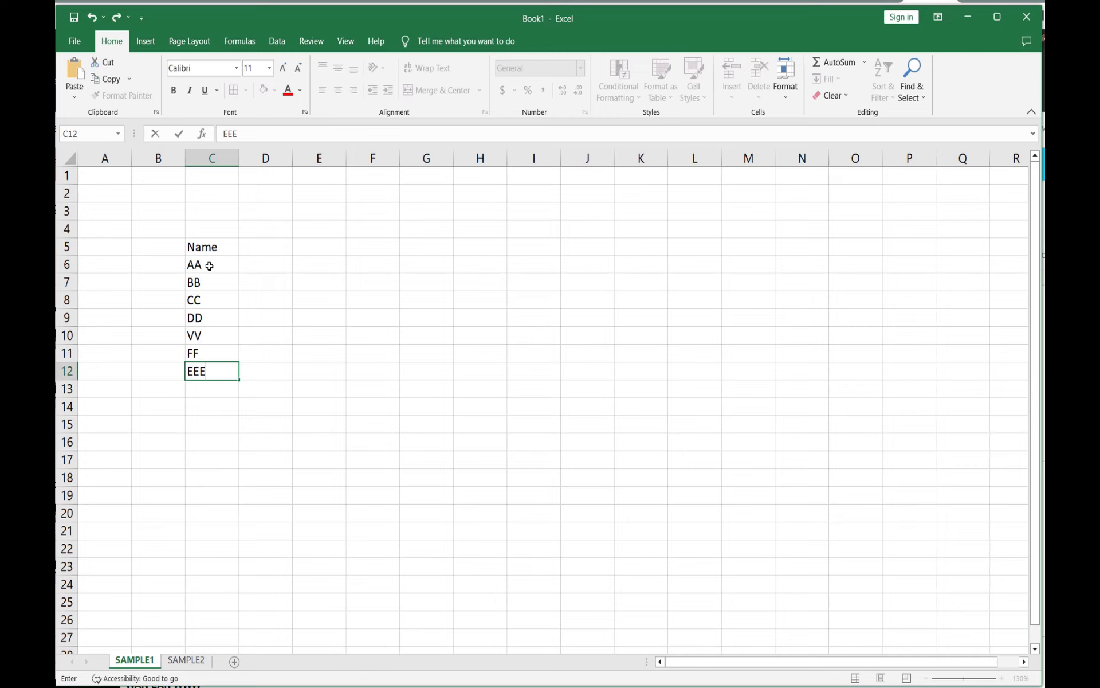
Step: Enter the header Year started in D5 and widen column D to fit it
click(265, 247)
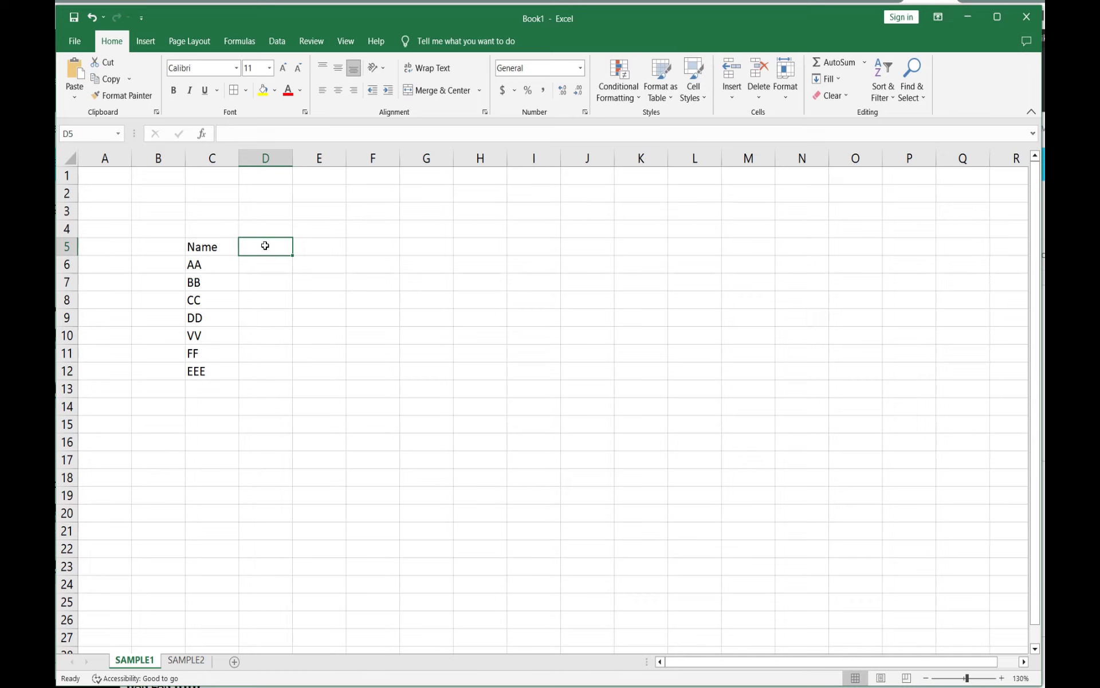
text(Year)
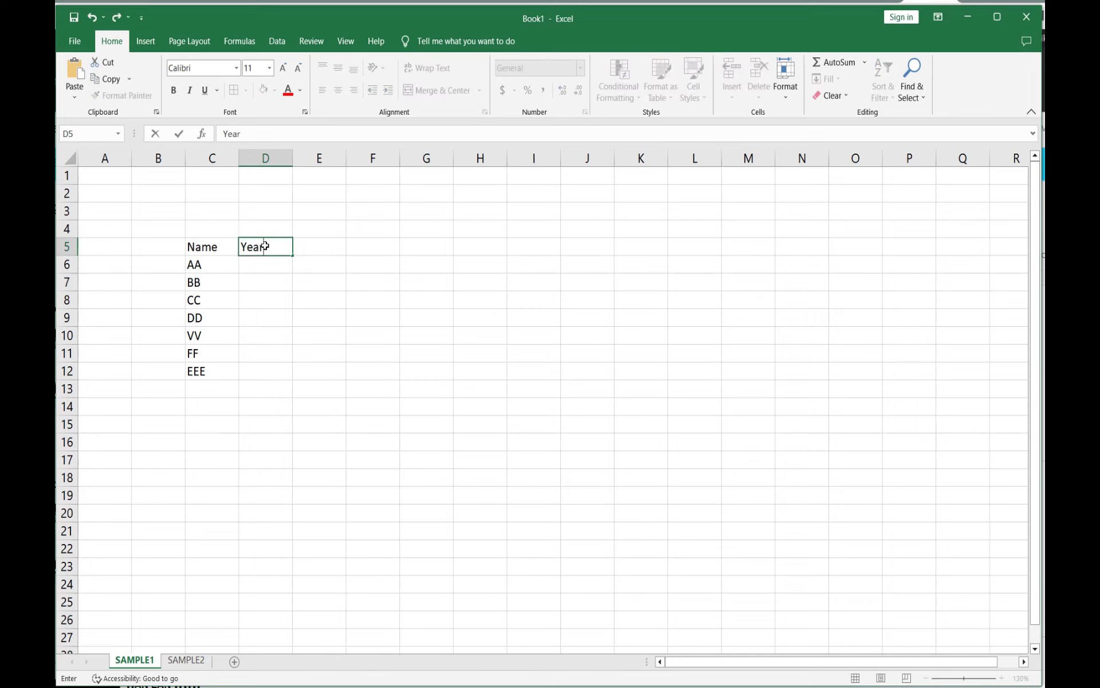
text( started)
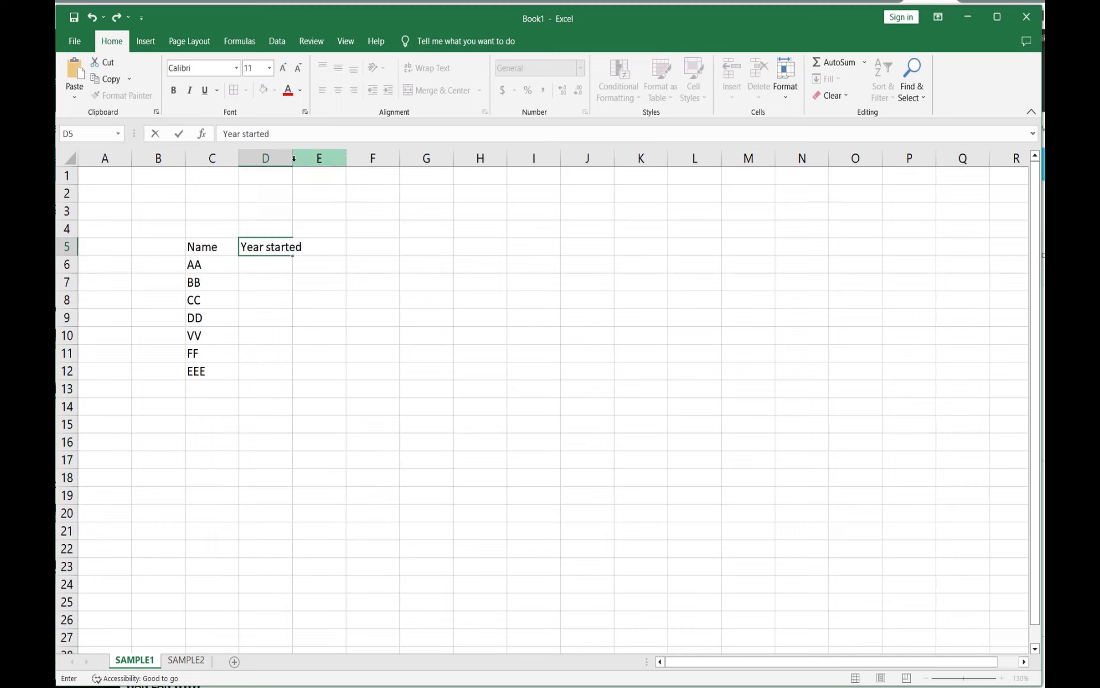
click(341, 317)
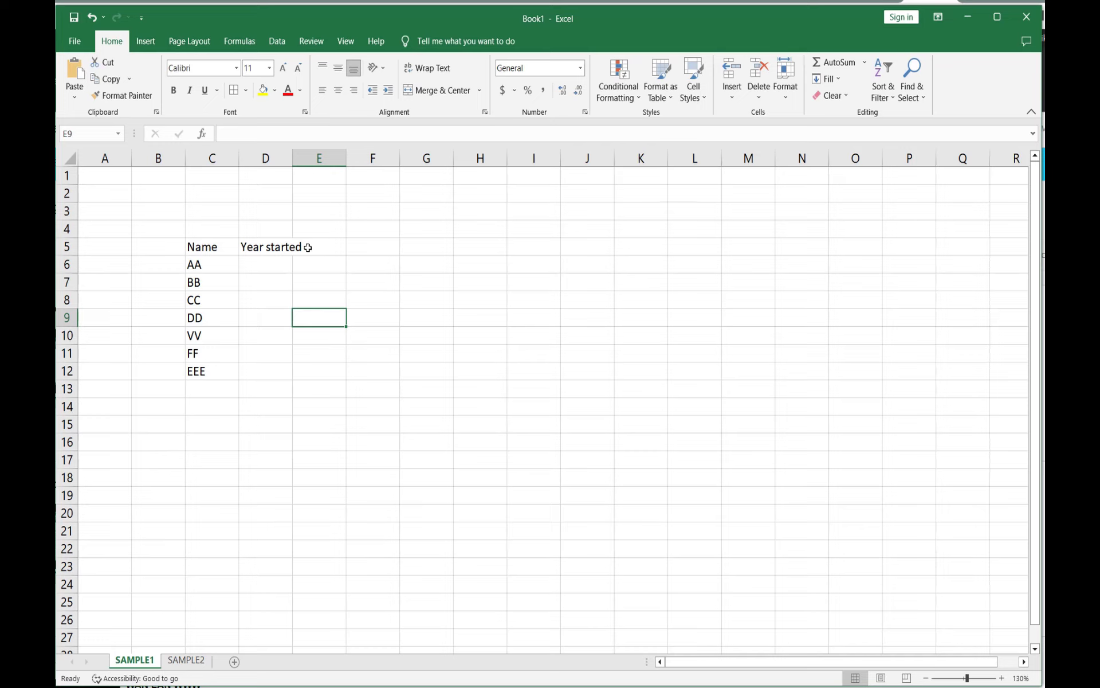
drag(290, 157, 306, 164)
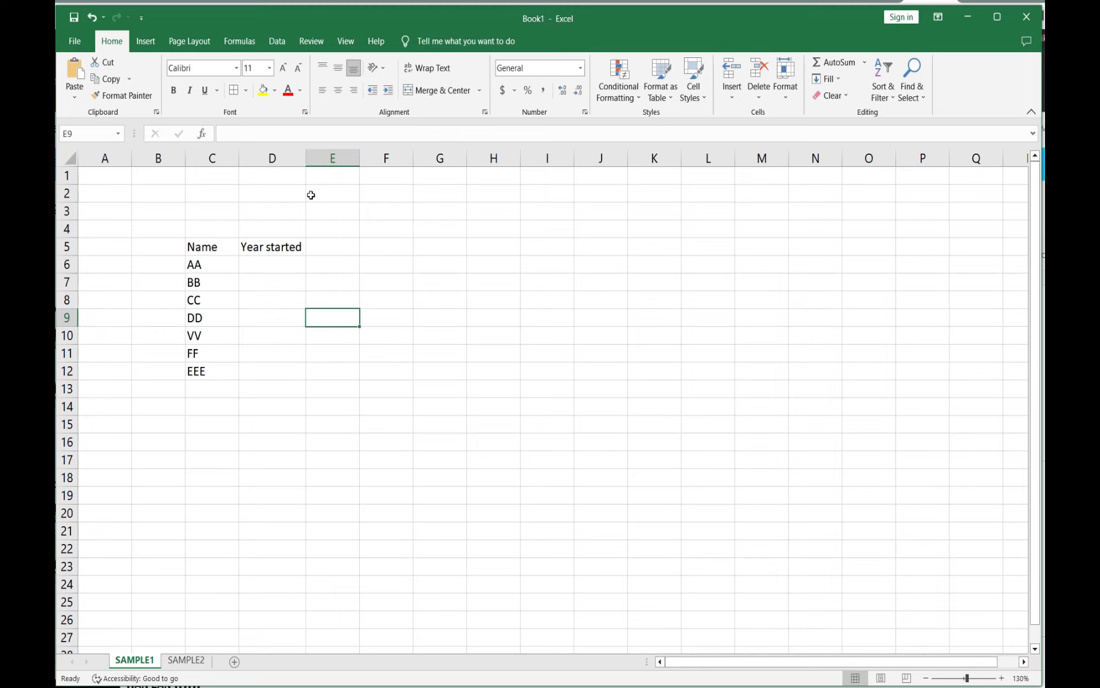
Step: Enter the years 1994, 2020 and 2021 for AA, BB and CC in column D
click(263, 264)
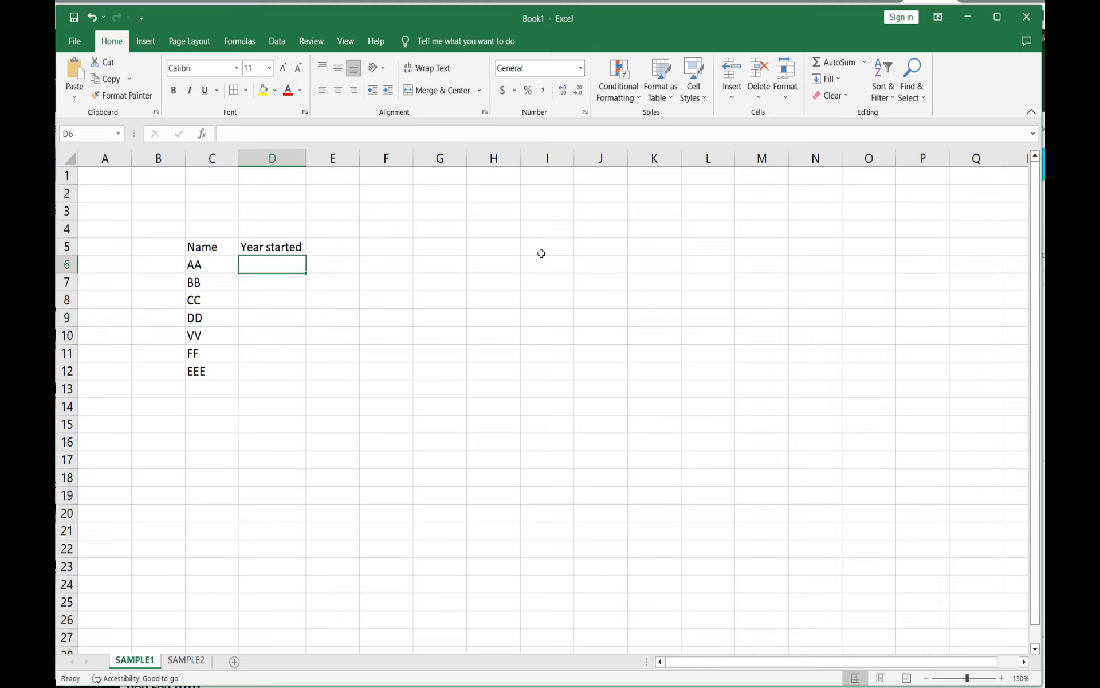
text(1994)
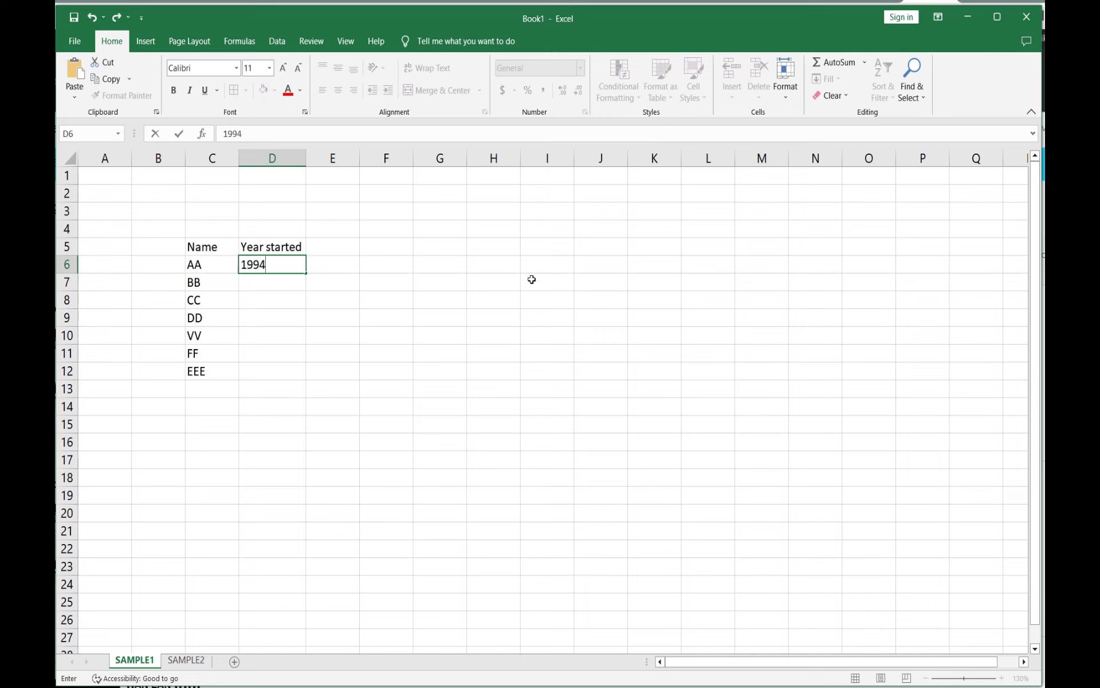
click(277, 285)
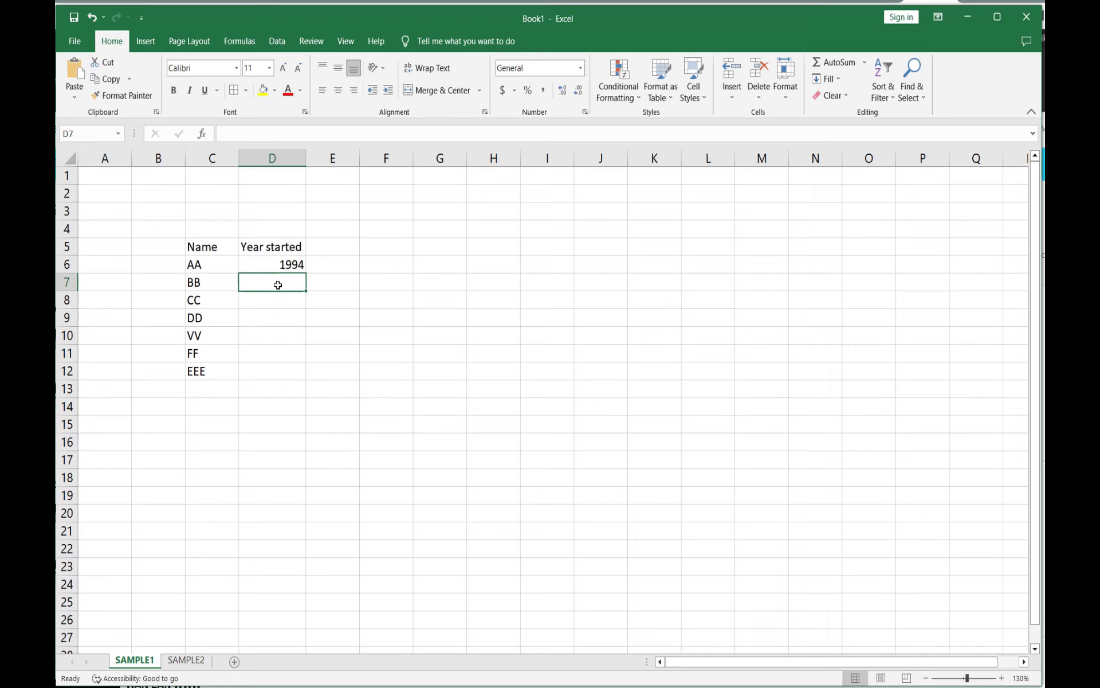
text(2)
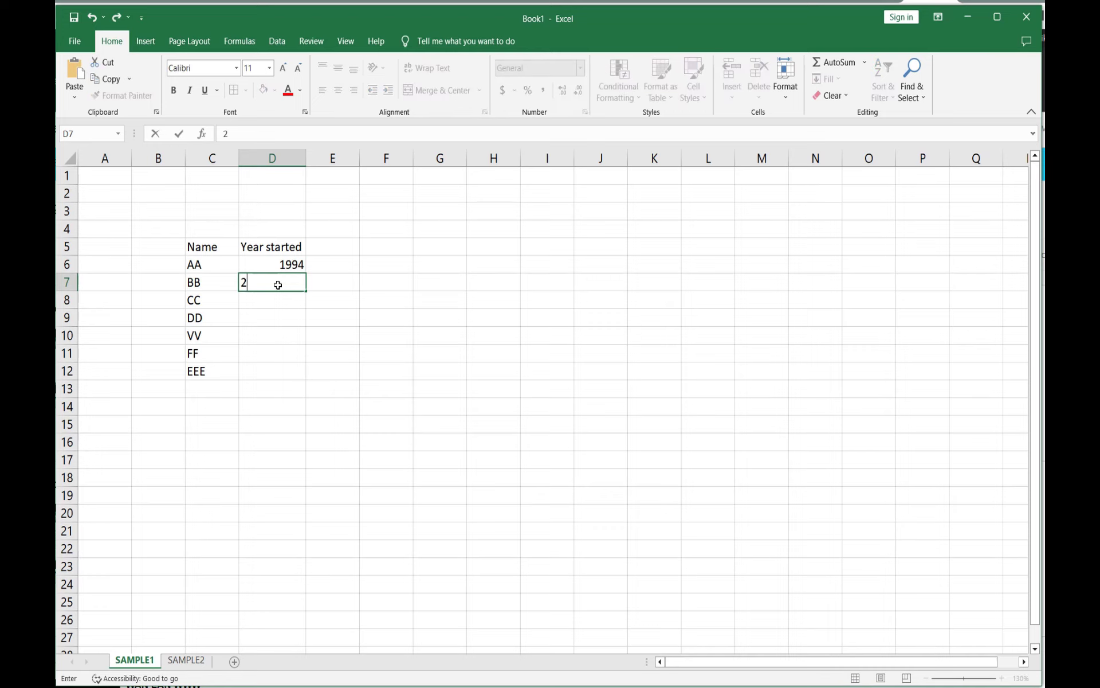
text(020)
click(280, 299)
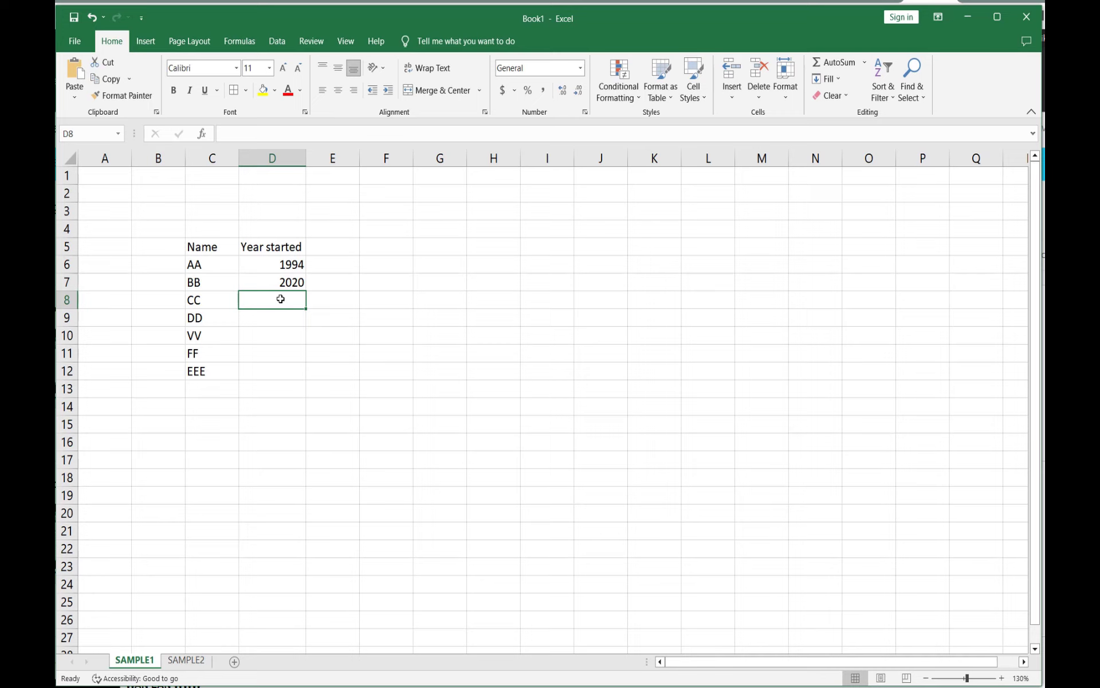
text(20)
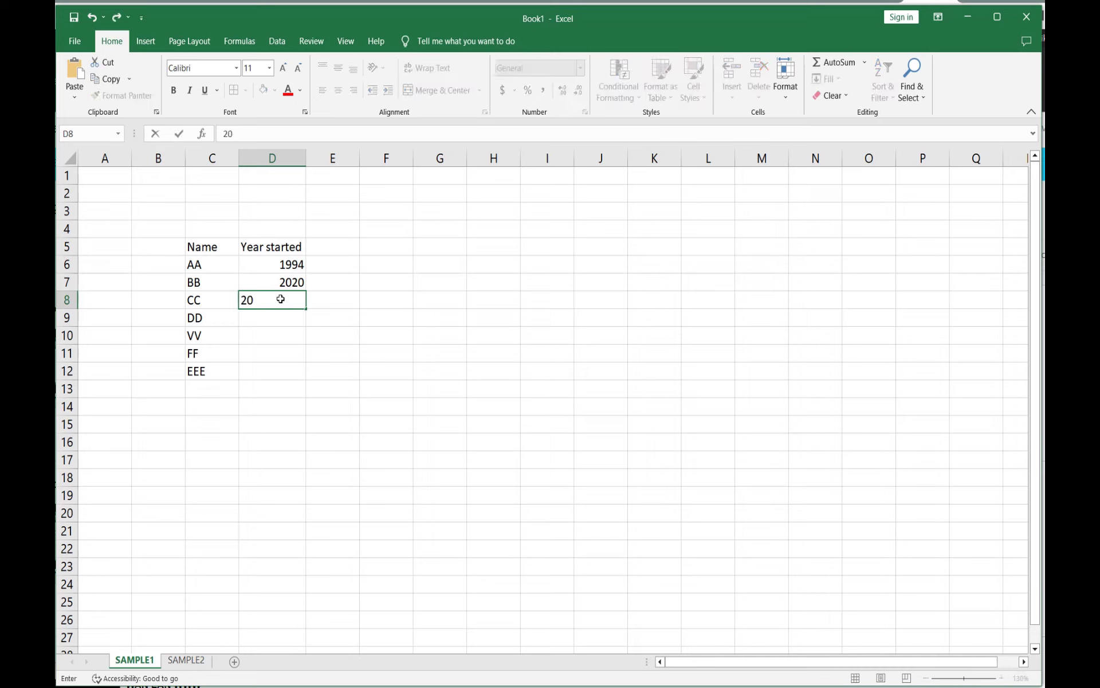
text(21)
Step: Enter the years 1999, 2014, 2019 and 1997 for DD, VV, FF and EEE in column D
click(289, 320)
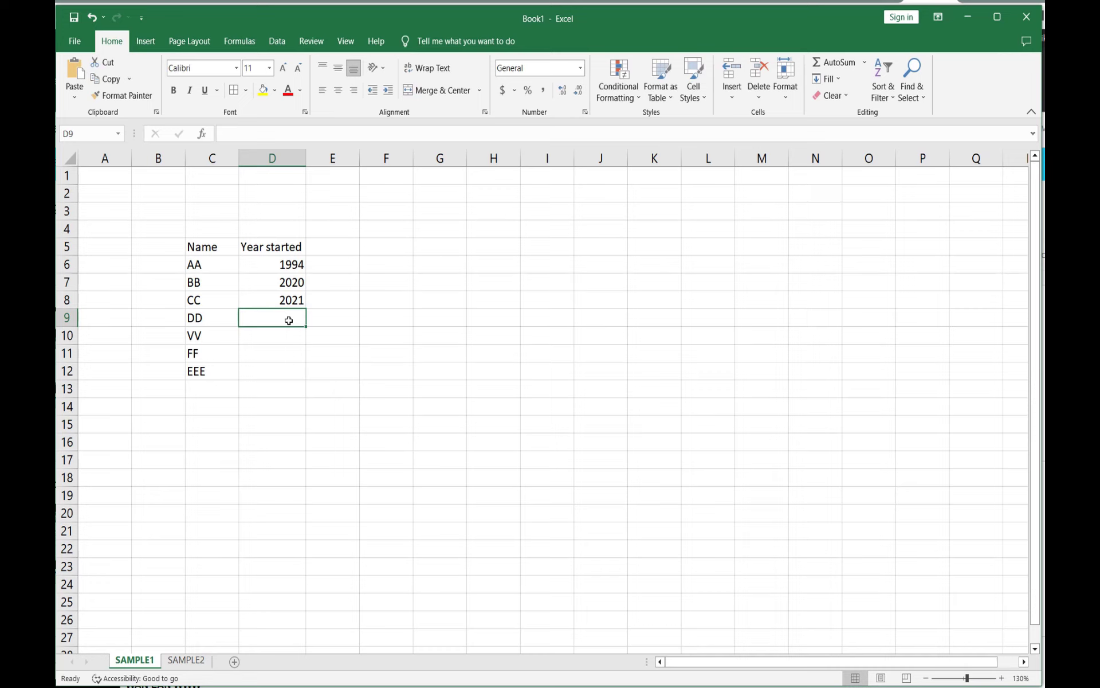
text(1999)
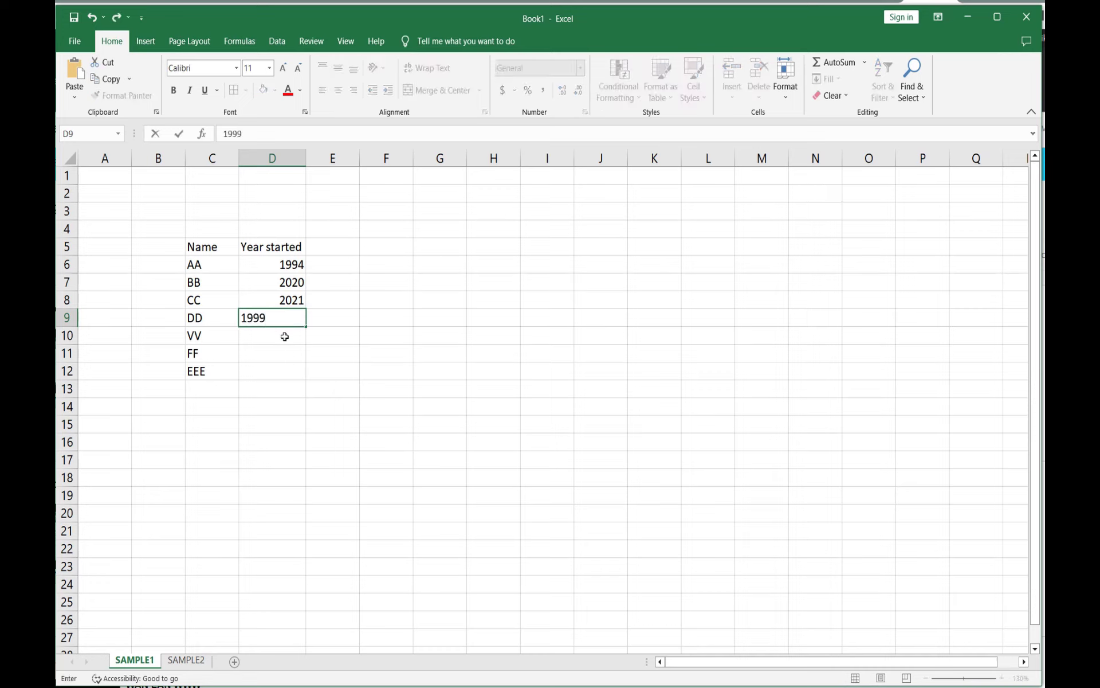
click(285, 336)
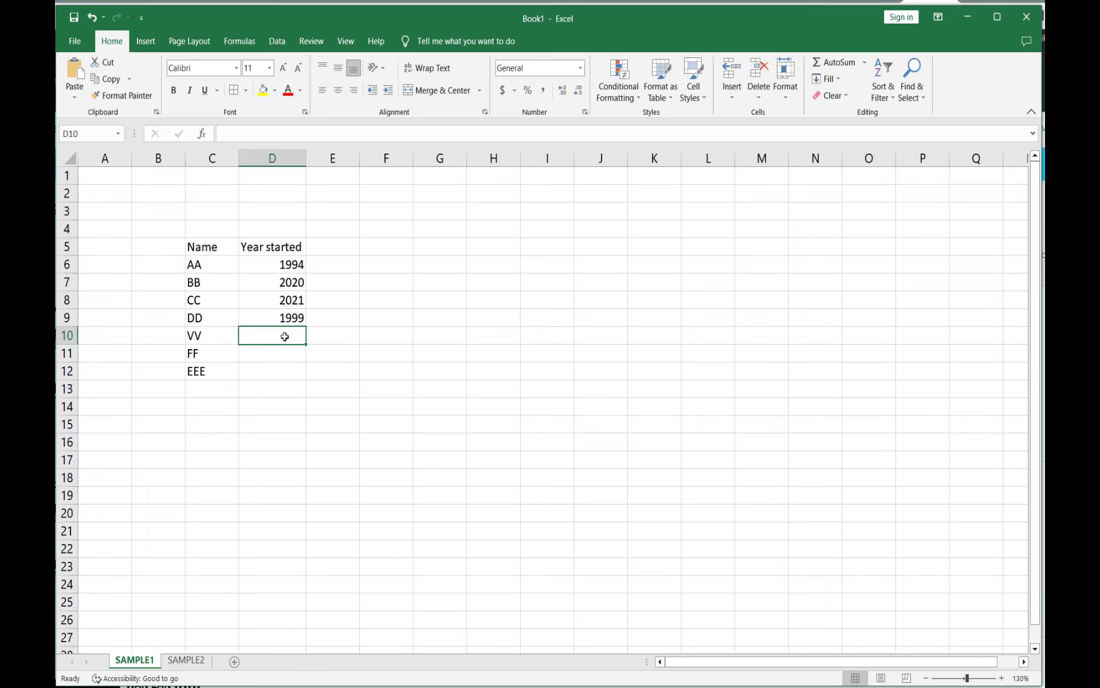
text(2014)
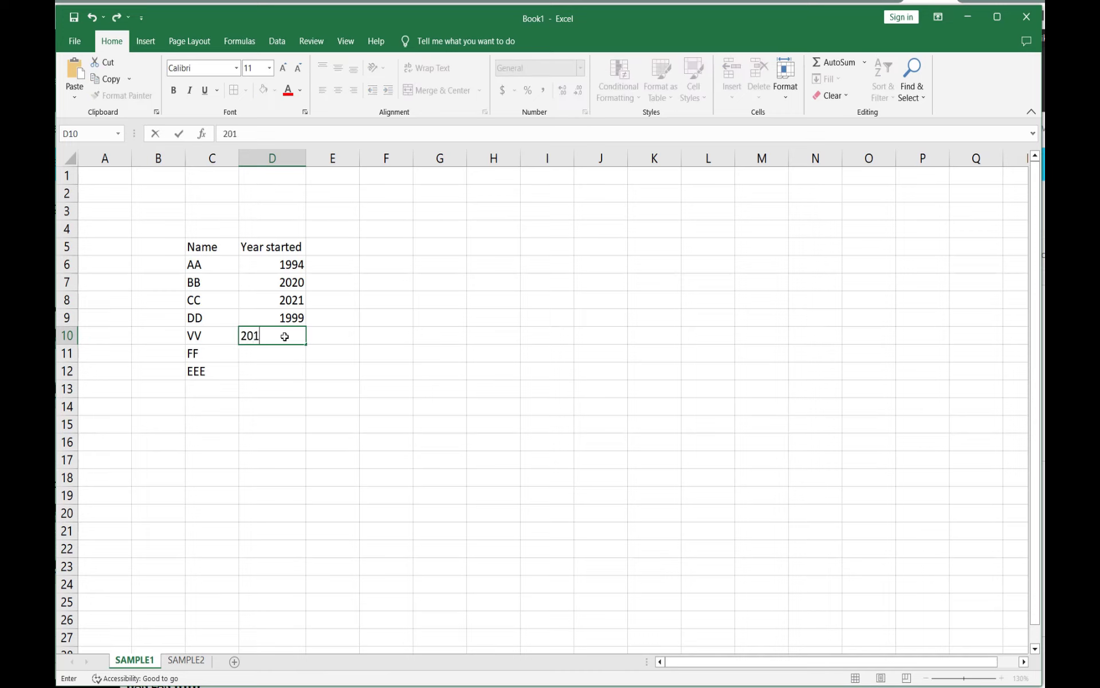
click(270, 356)
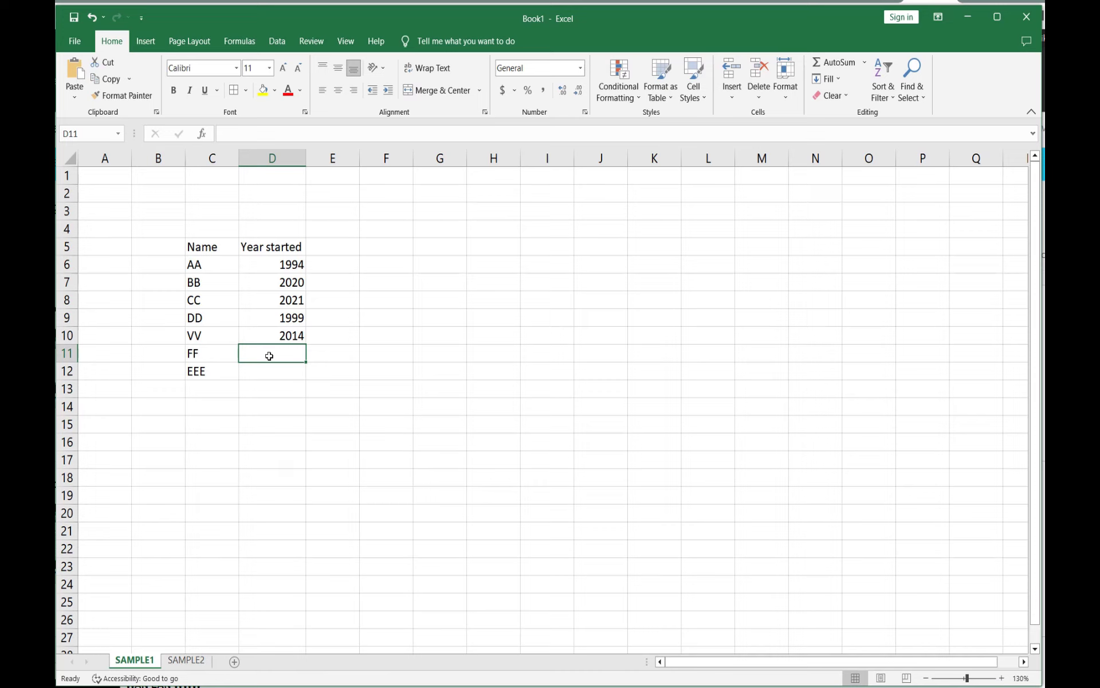
text(20)
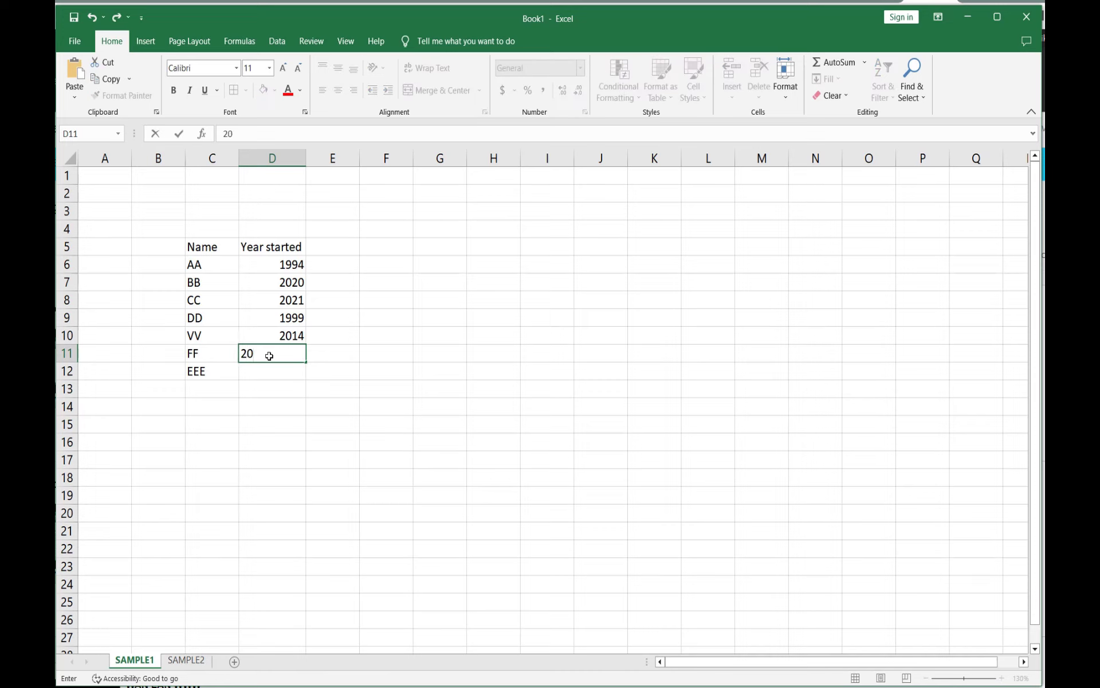
text(20)
key(BackSpace)
key(BackSpace)
text(19)
click(285, 370)
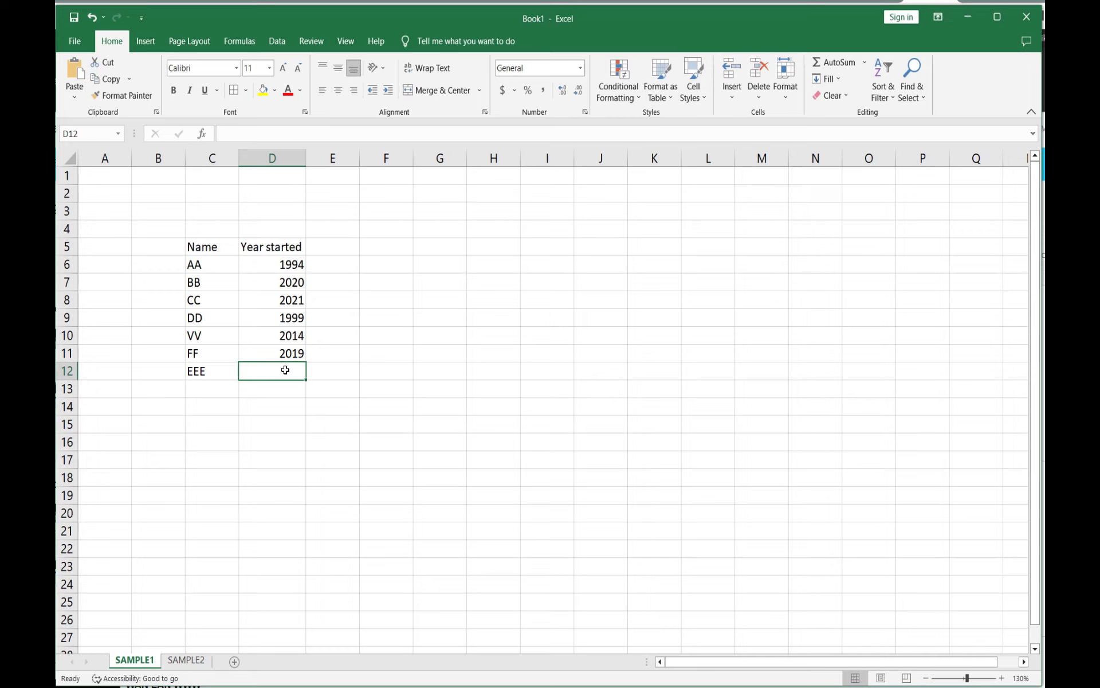
text(19)
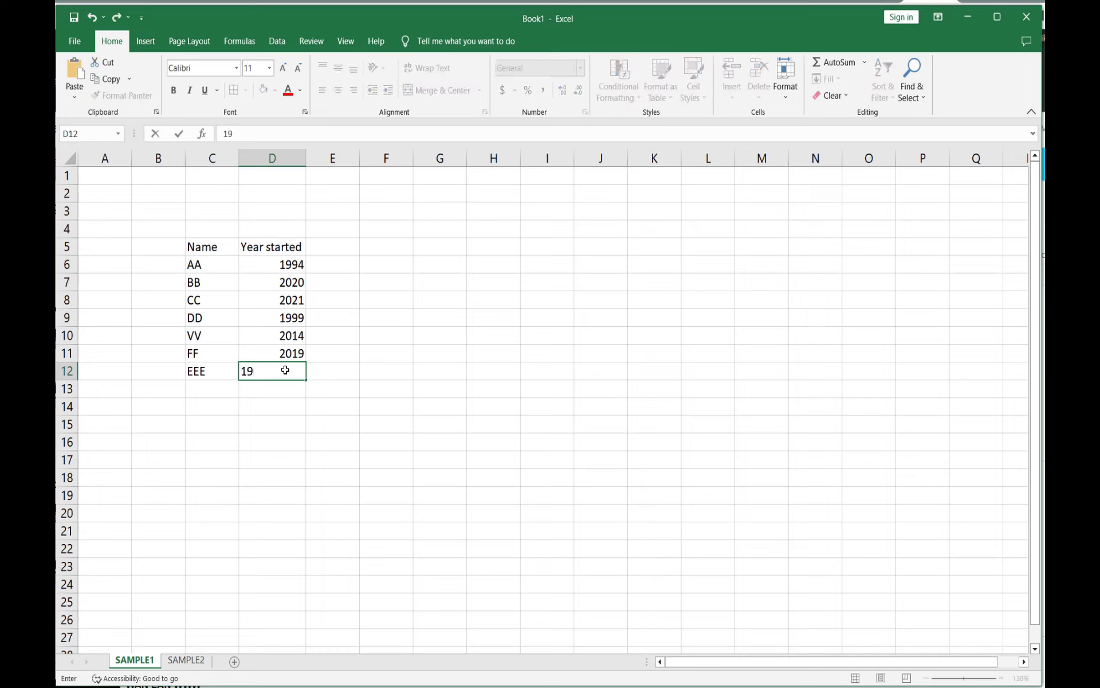
text(97)
click(280, 408)
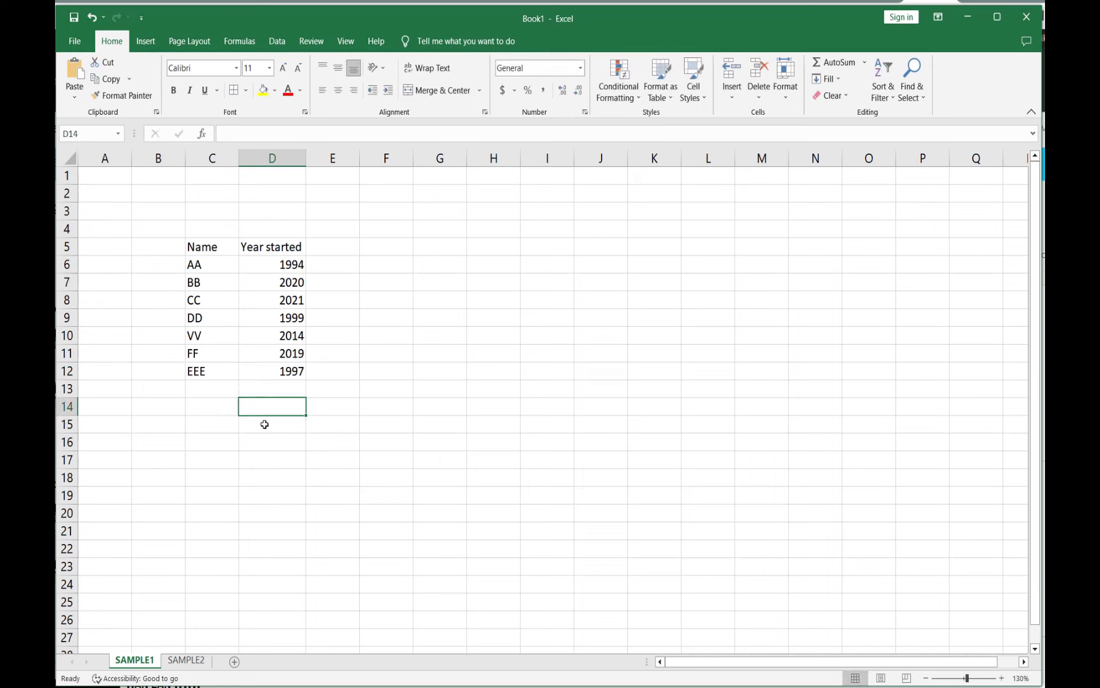
click(205, 422)
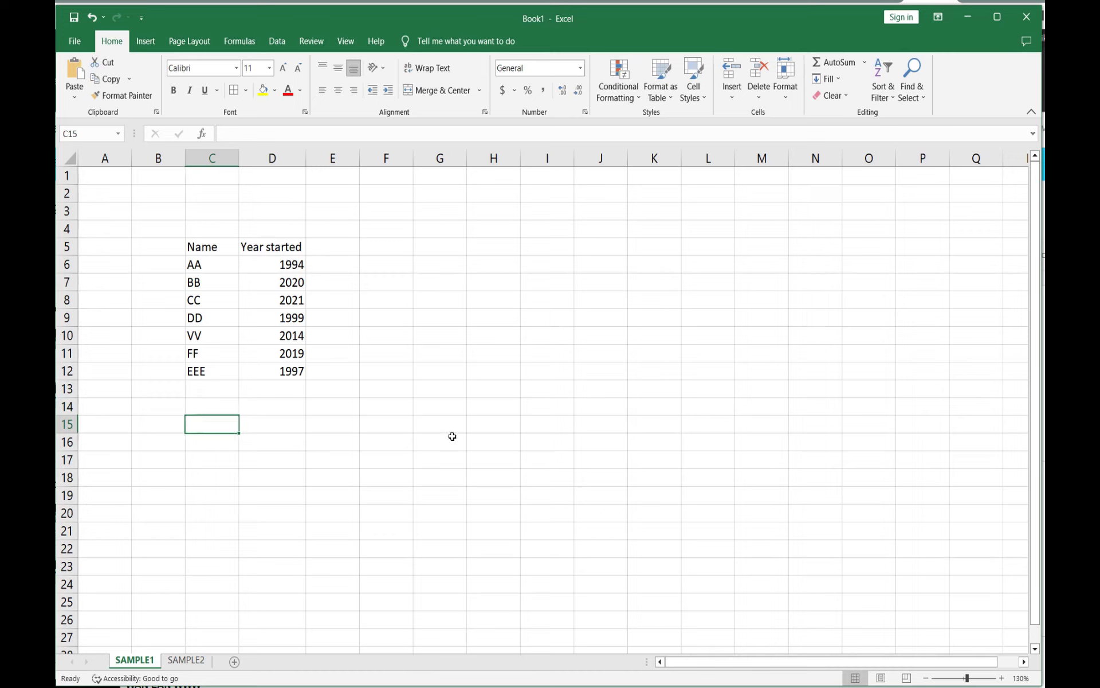
Step: Enter the label Current year in C15 and widen column C to fit it
text(Cur)
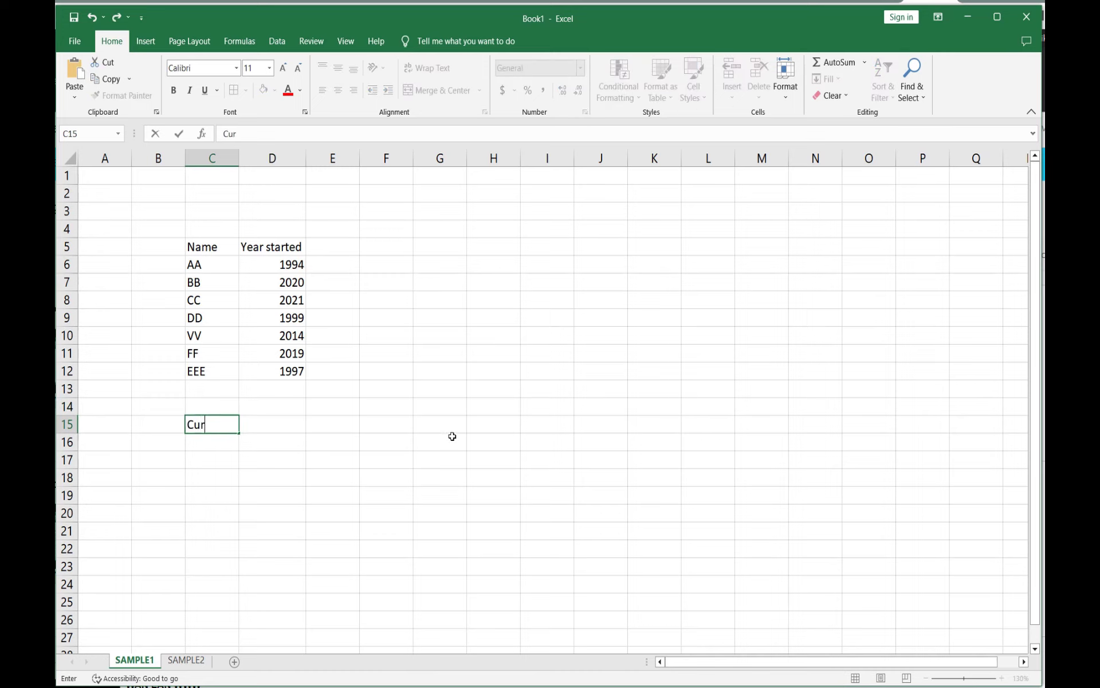
text(rent year)
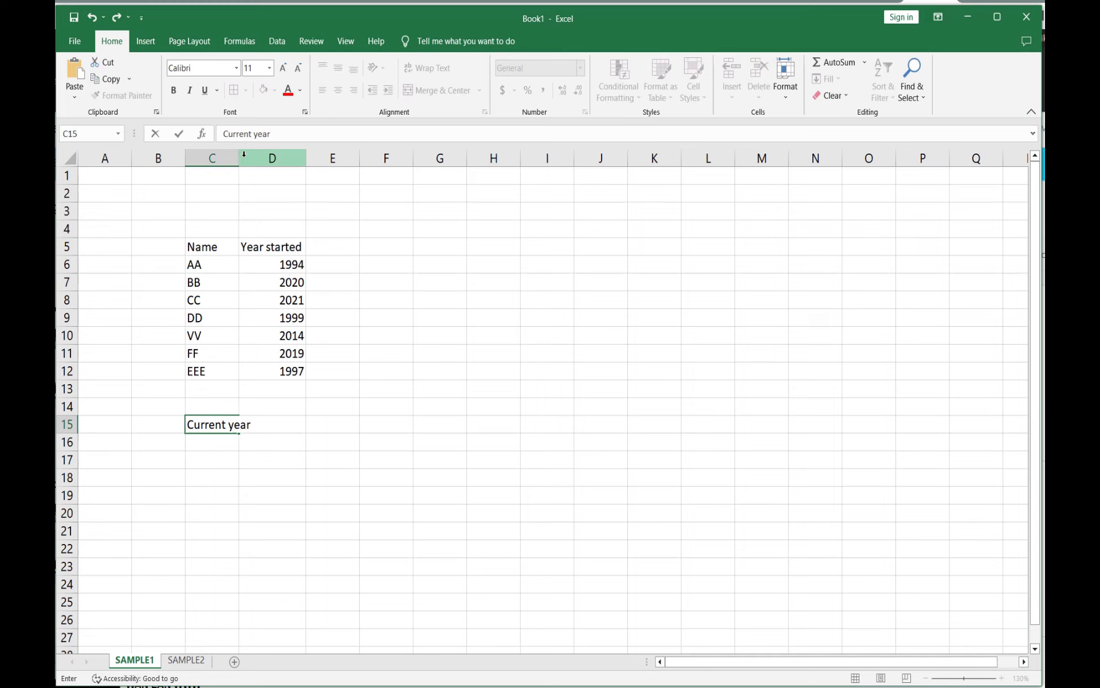
click(365, 316)
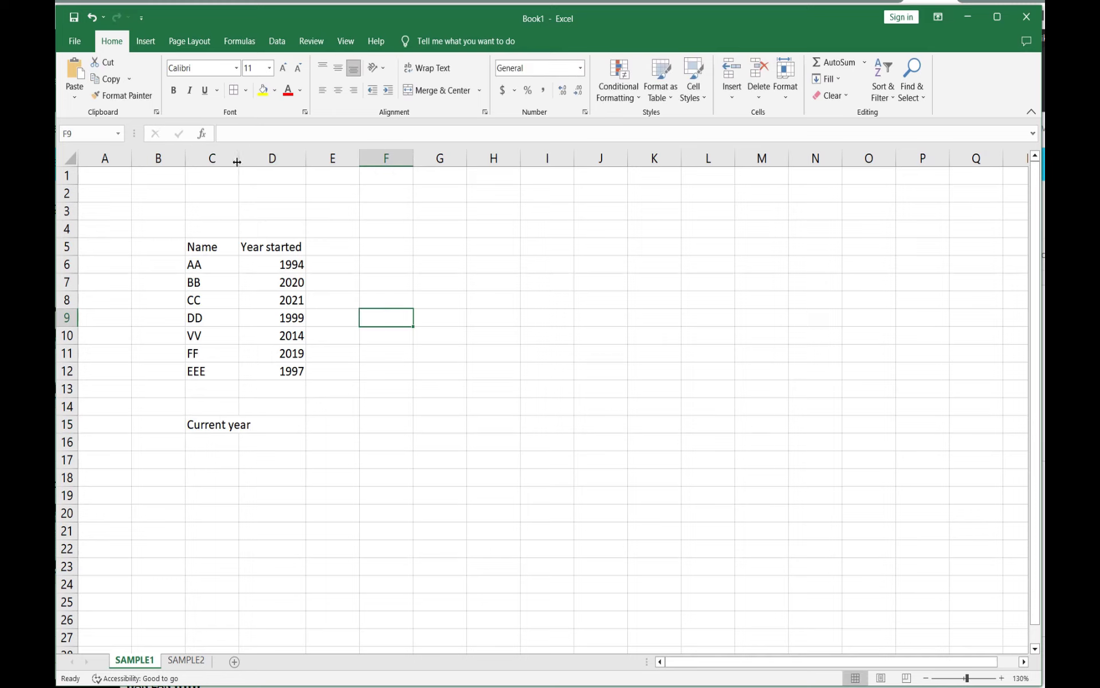
drag(237, 162, 252, 162)
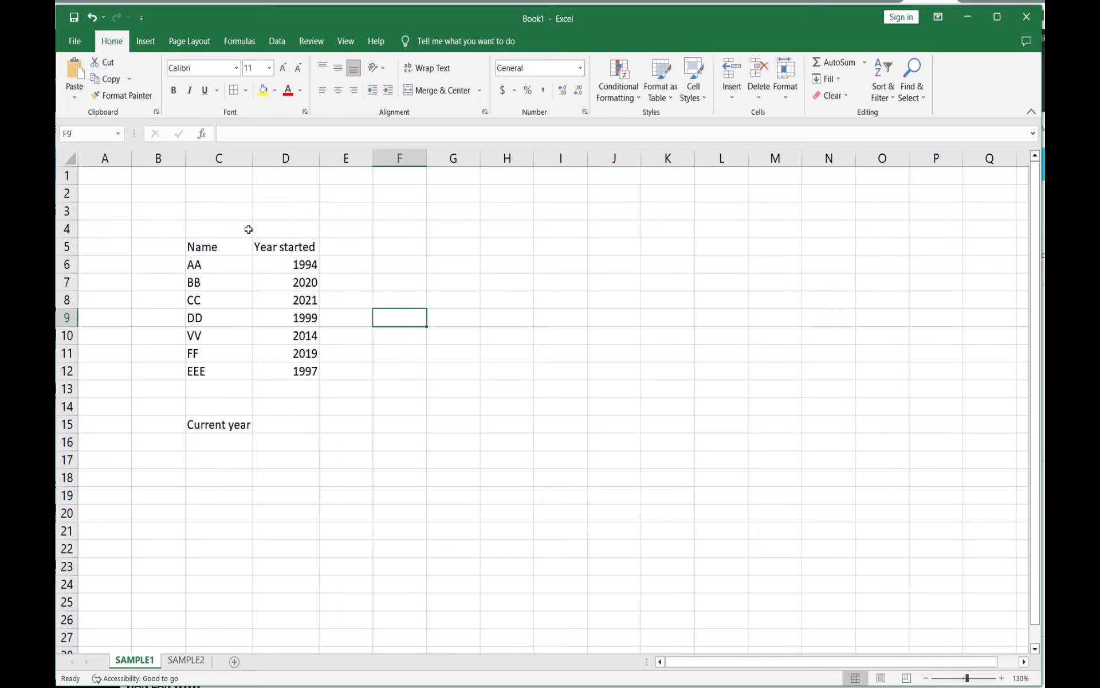
Step: Enter 2023 as the current year in D15
click(270, 424)
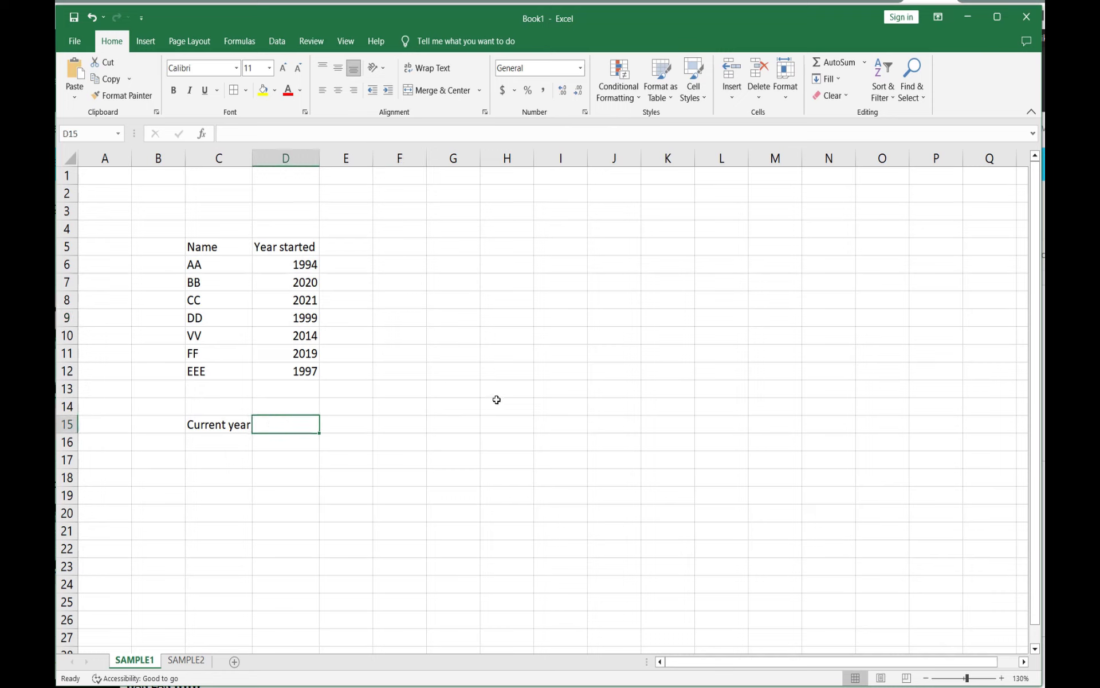
text(2022)
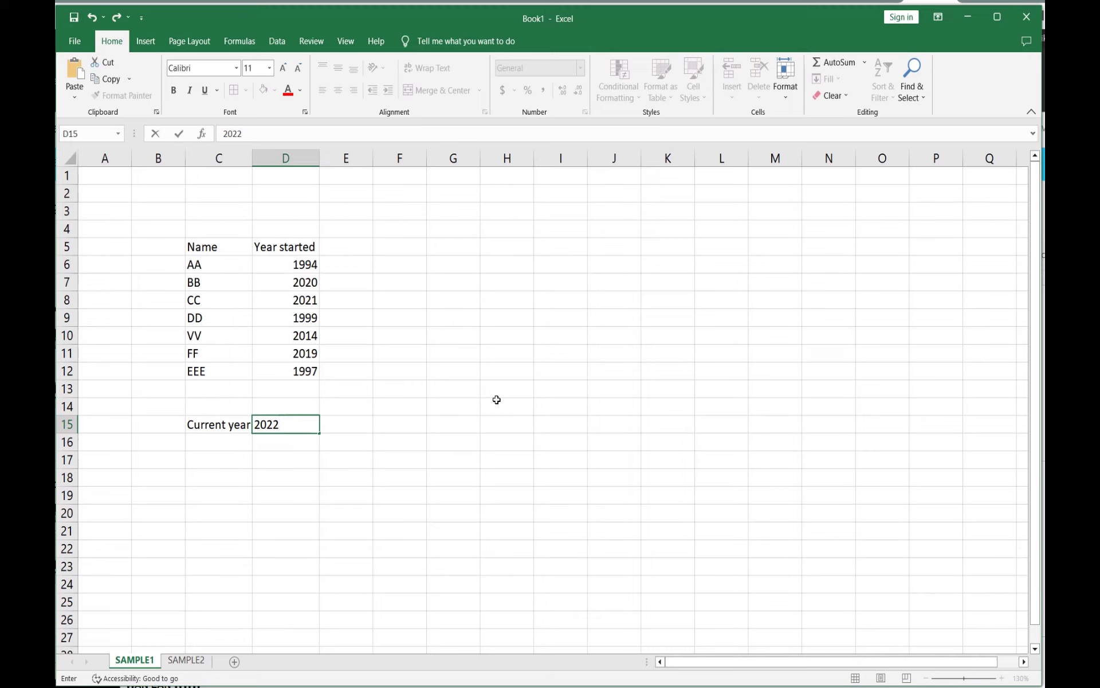
key(BackSpace)
text(3)
click(453, 467)
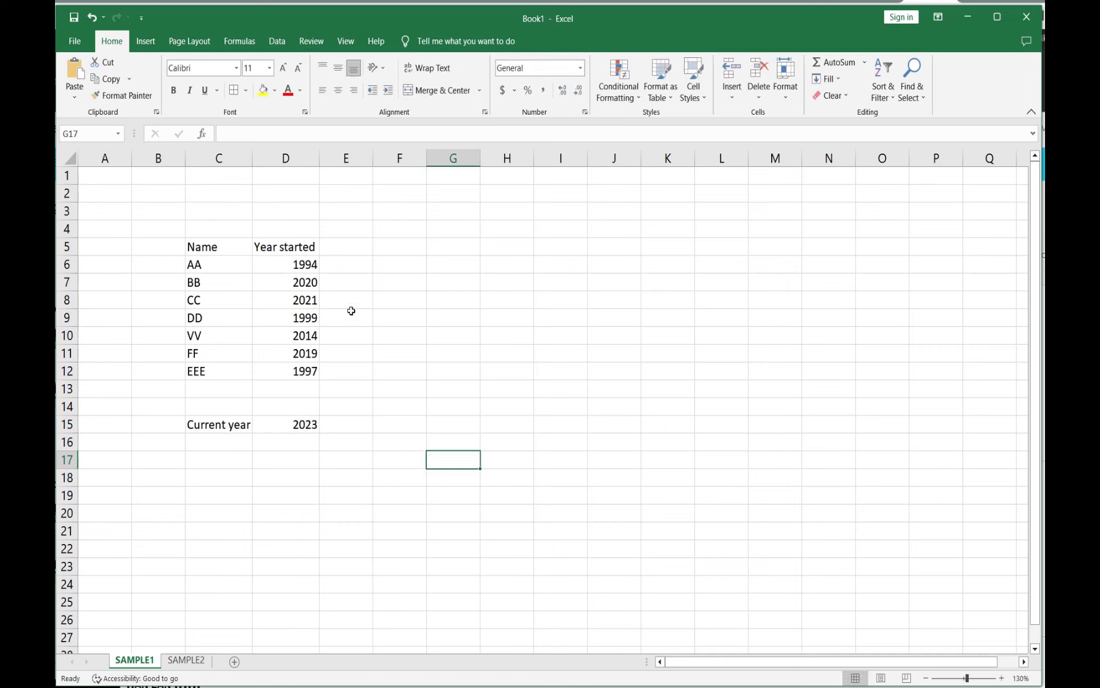
Step: Enter the header Year salary in E5 and widen column E to fit it
click(352, 248)
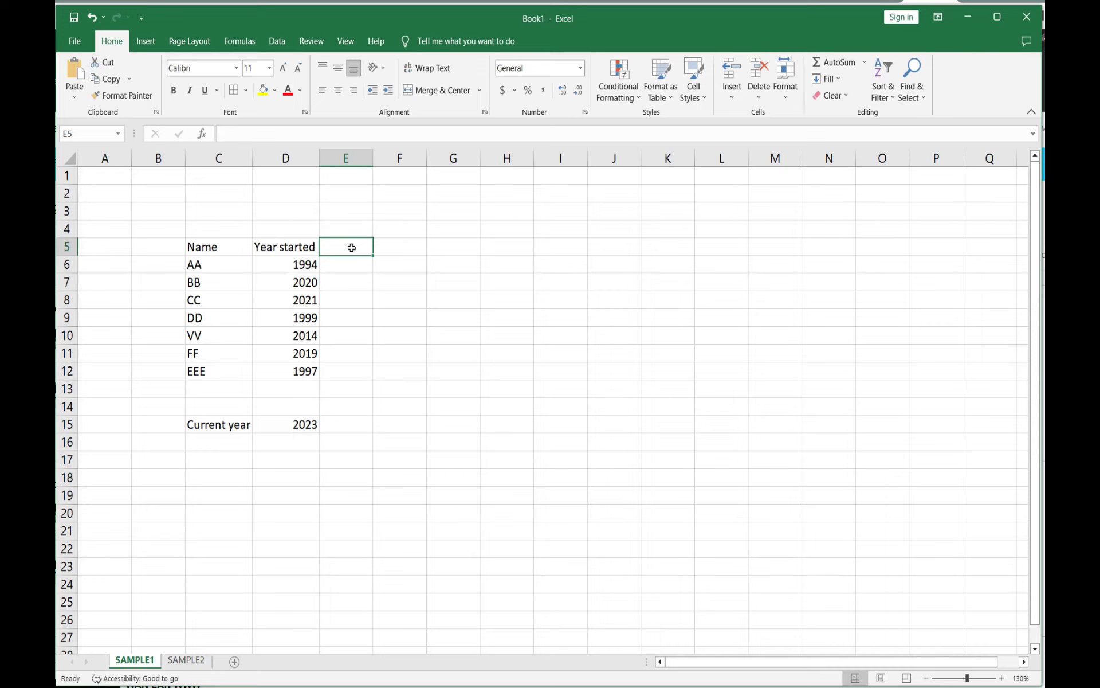
text(Ye)
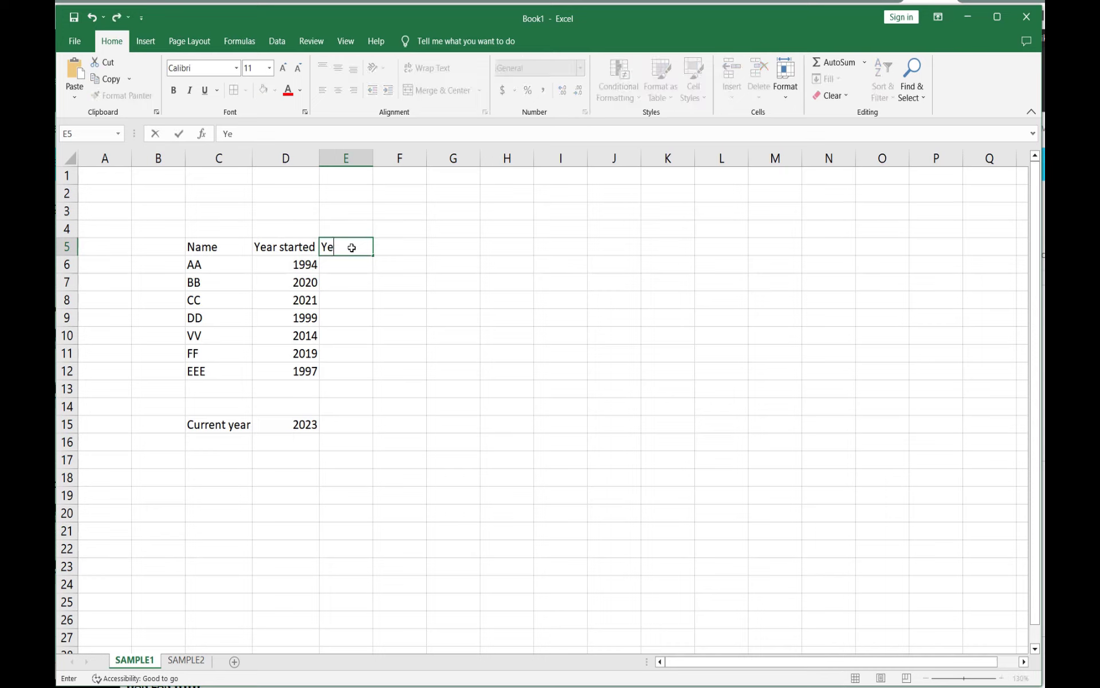
text(ar salary)
click(416, 209)
drag(372, 158, 380, 158)
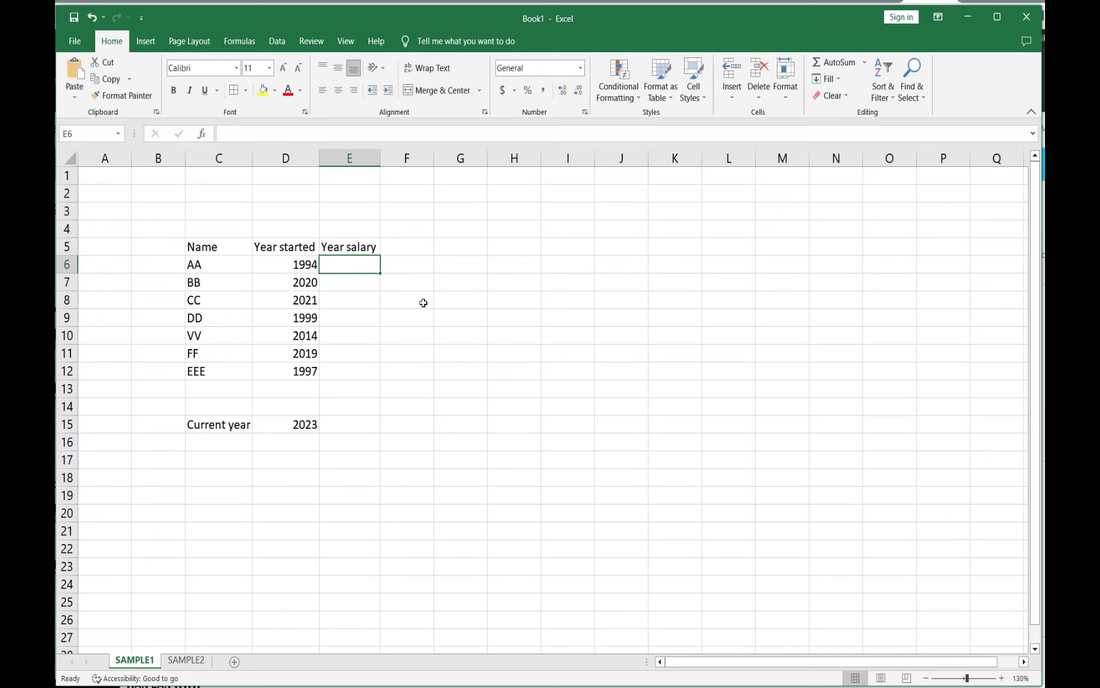
Step: Enter the salaries 76000, 45000 and 23000 for AA, BB and CC in column E
click(352, 264)
text(76000)
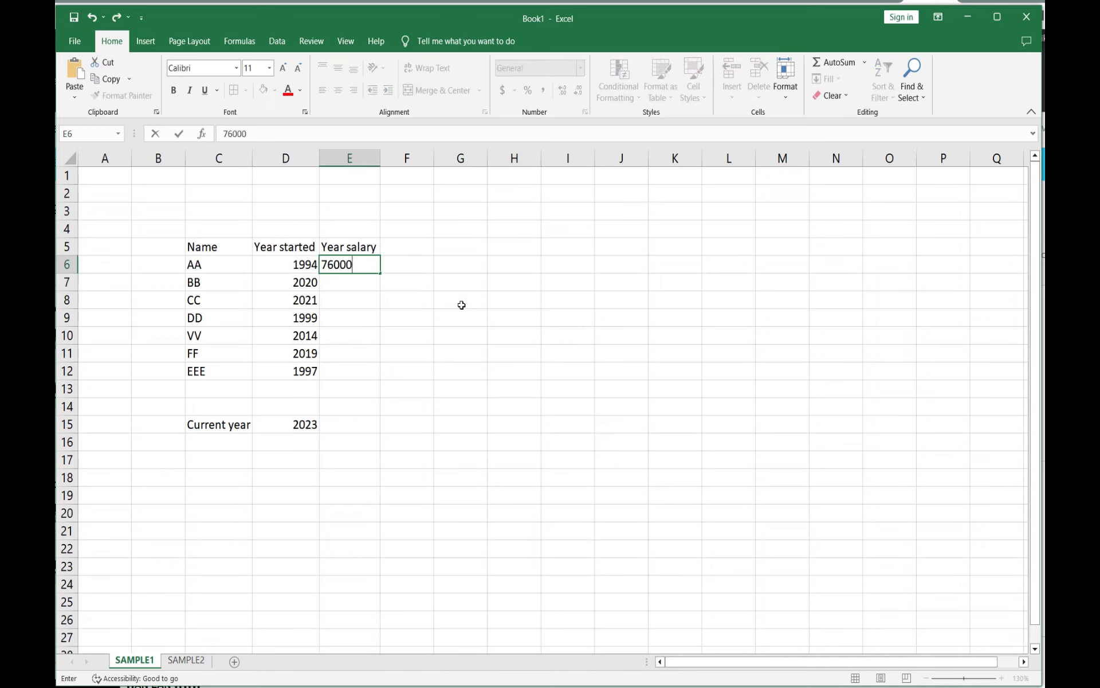
click(357, 281)
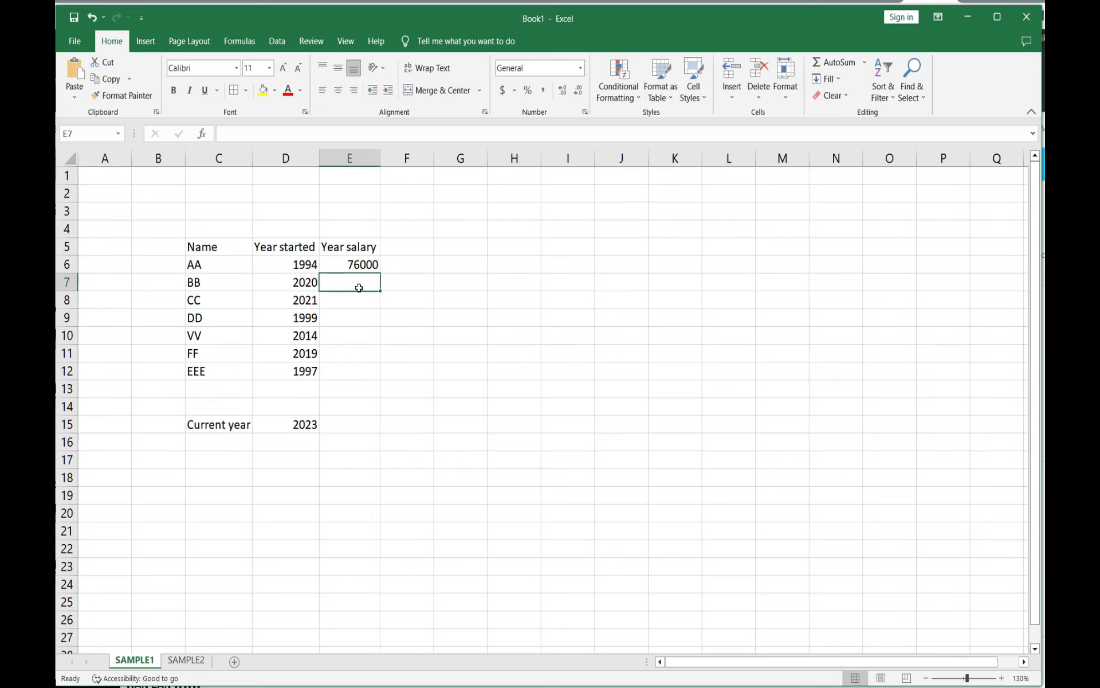
text(45000)
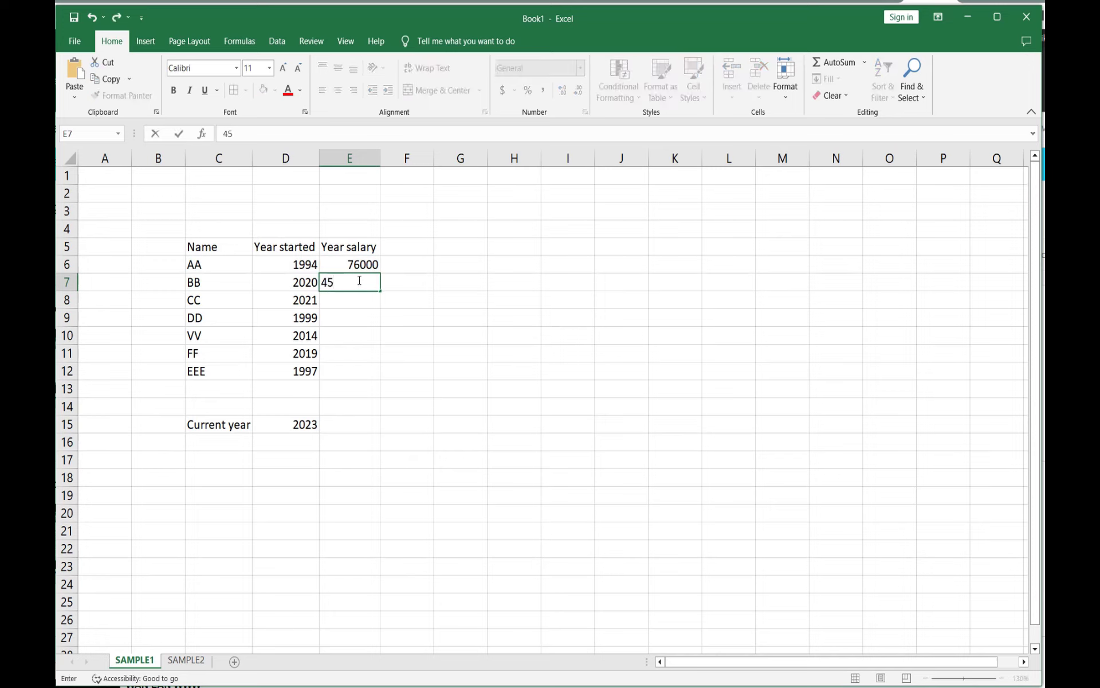
click(342, 299)
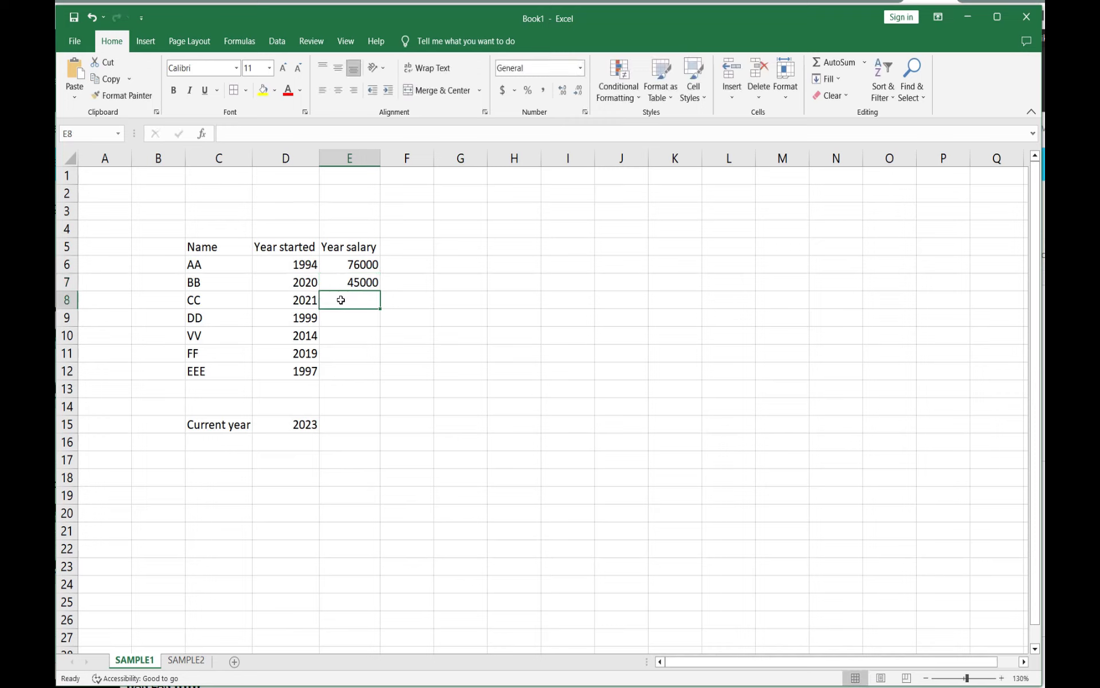
text(23000)
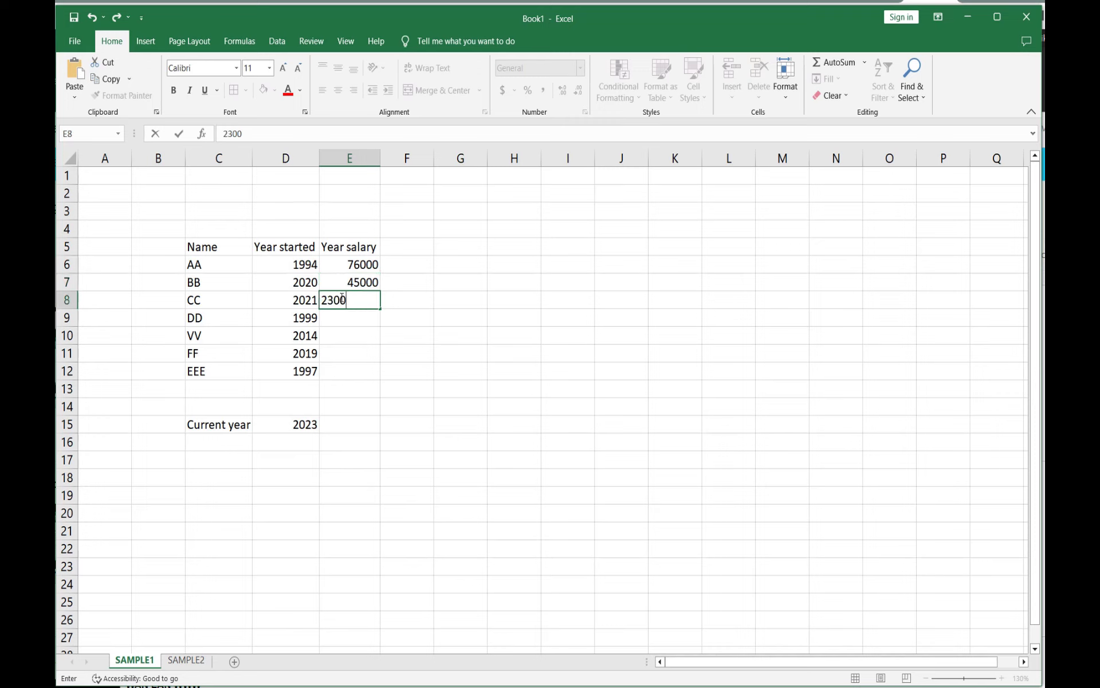
click(346, 317)
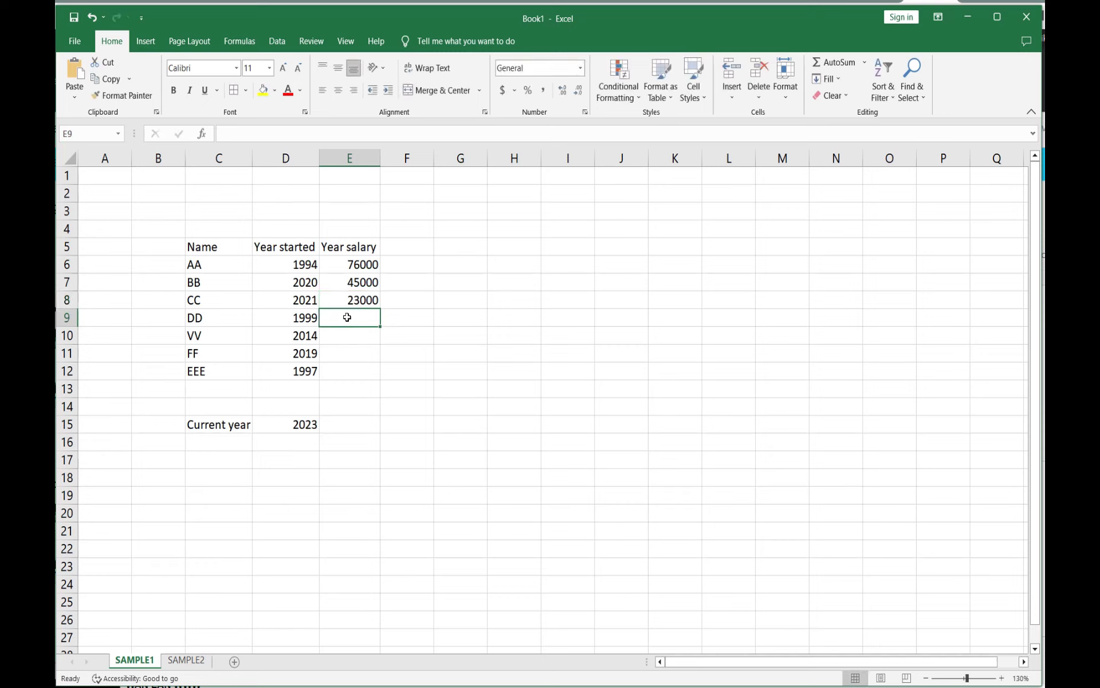
Step: Enter the salaries 12000, 67000, 49000 and 13000 for DD, VV, FF and EEE in column E
text(12000)
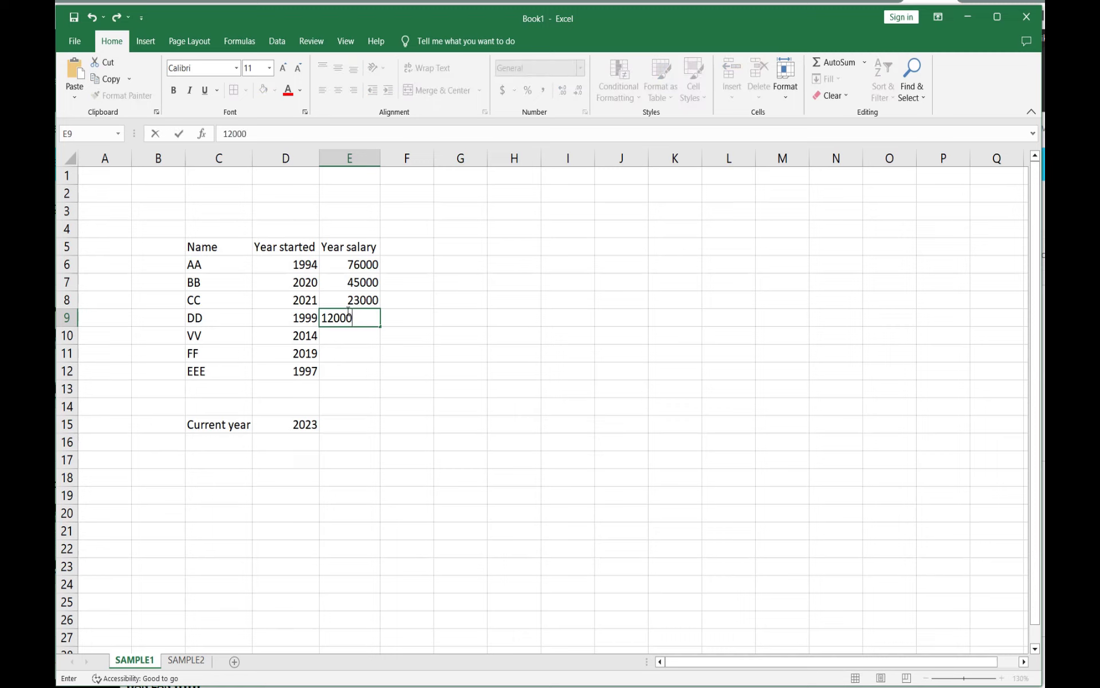
click(342, 337)
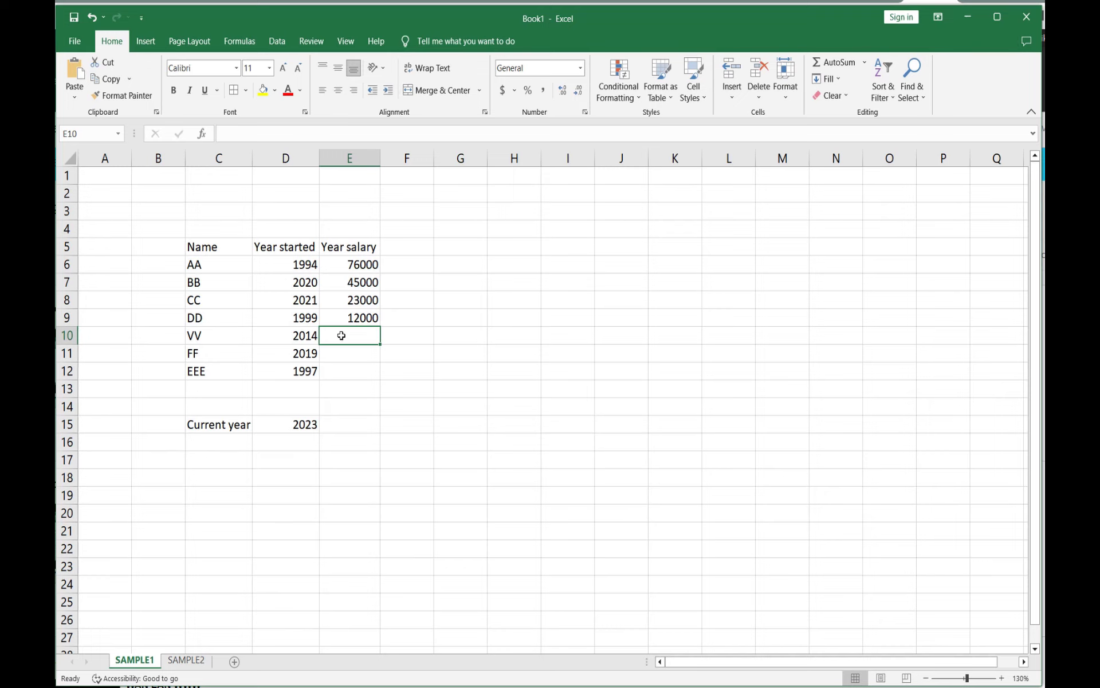
text(67000)
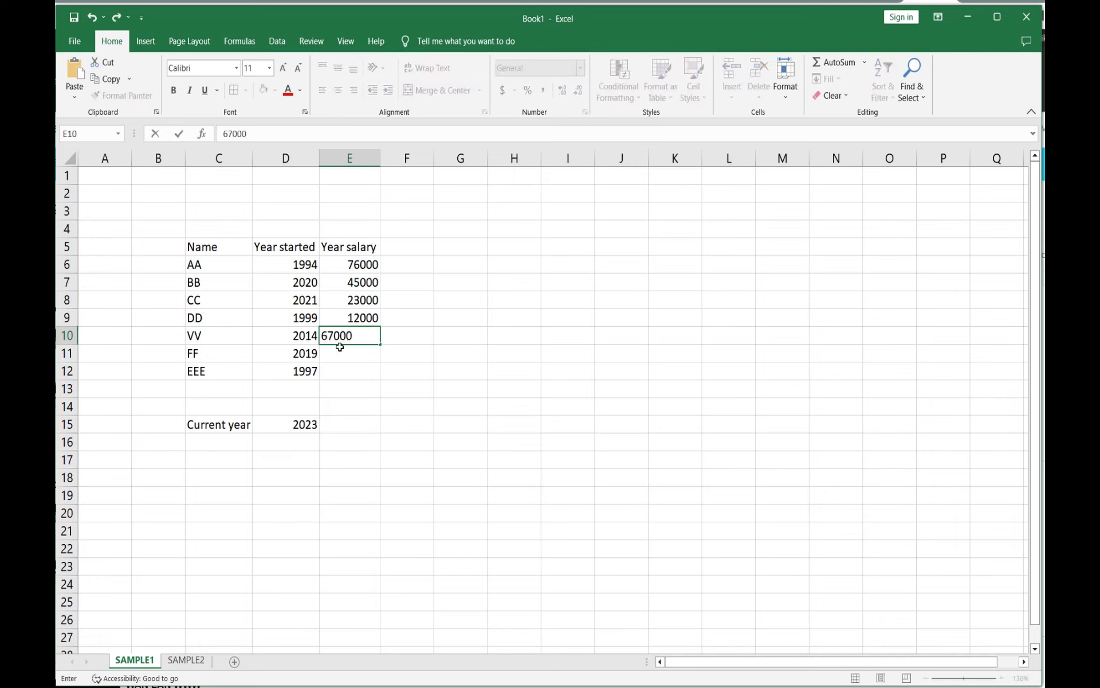
click(341, 347)
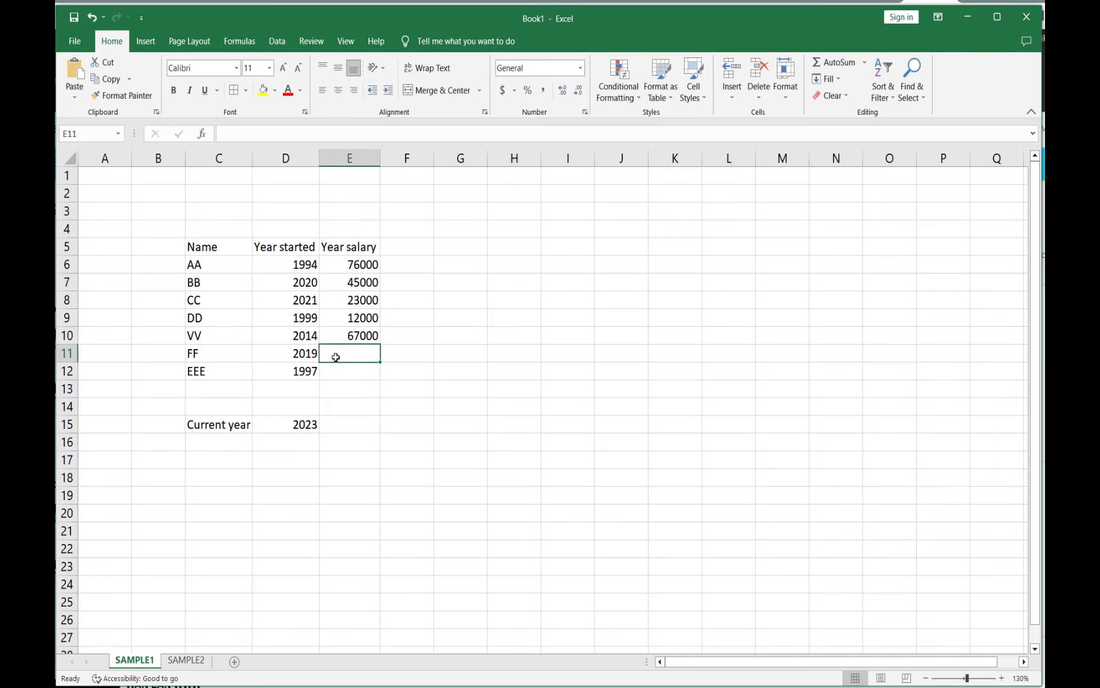
text(49000)
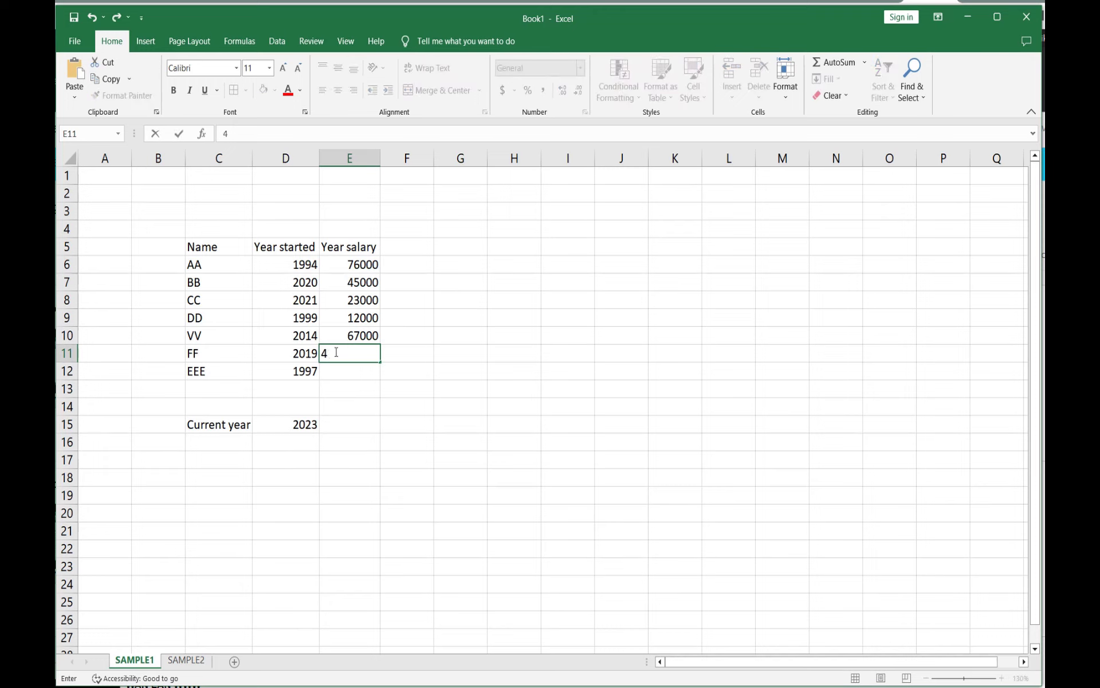
click(345, 373)
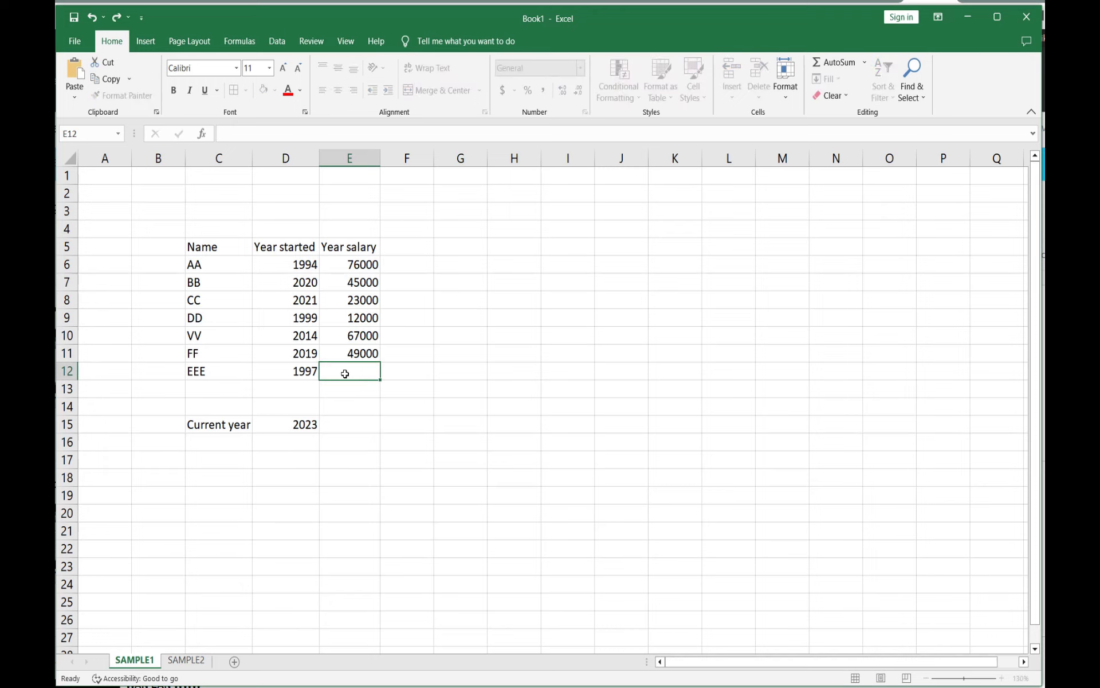
text(13000)
click(371, 388)
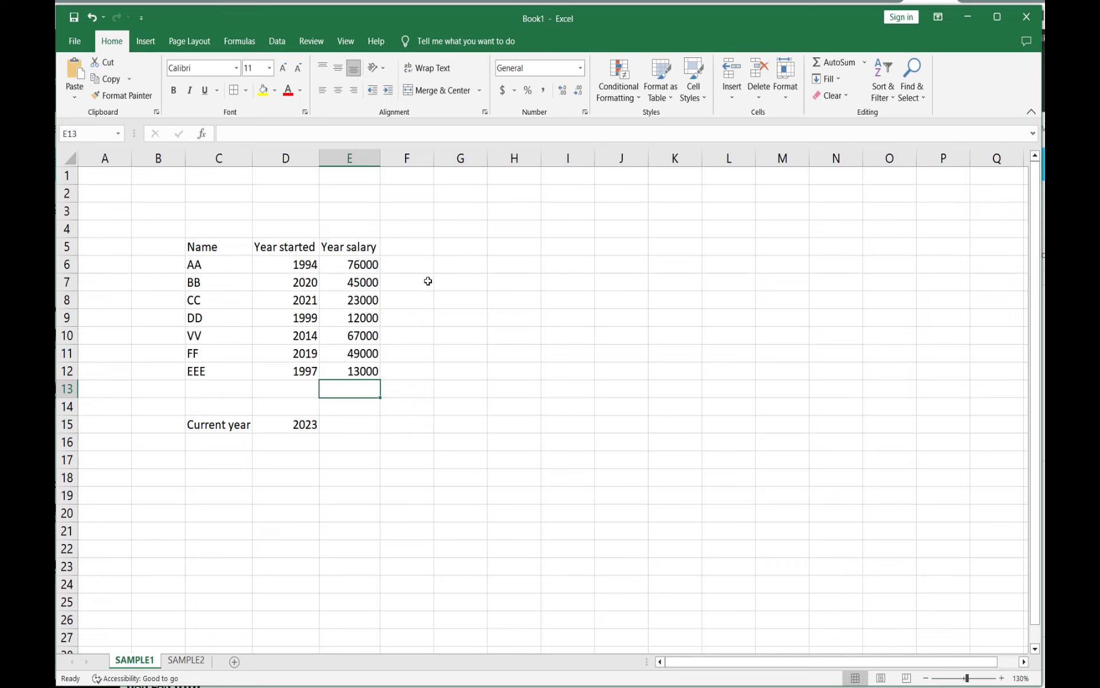
Step: Enter the header Bonus calculated in F5 and widen column F to fit it
click(420, 247)
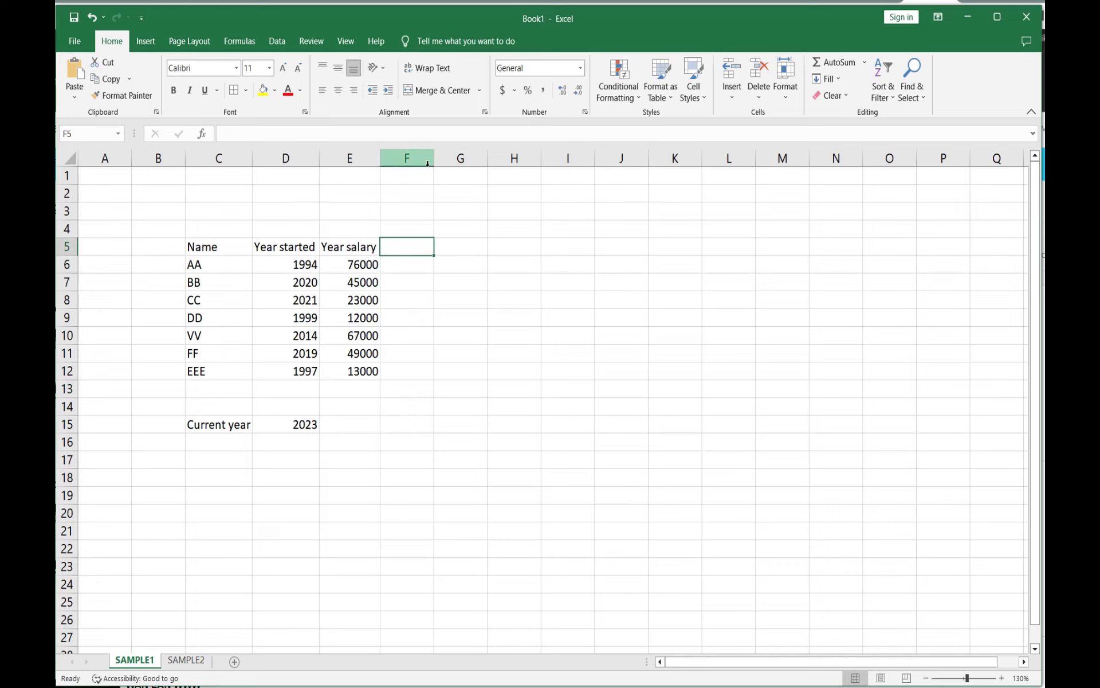
drag(434, 166, 463, 165)
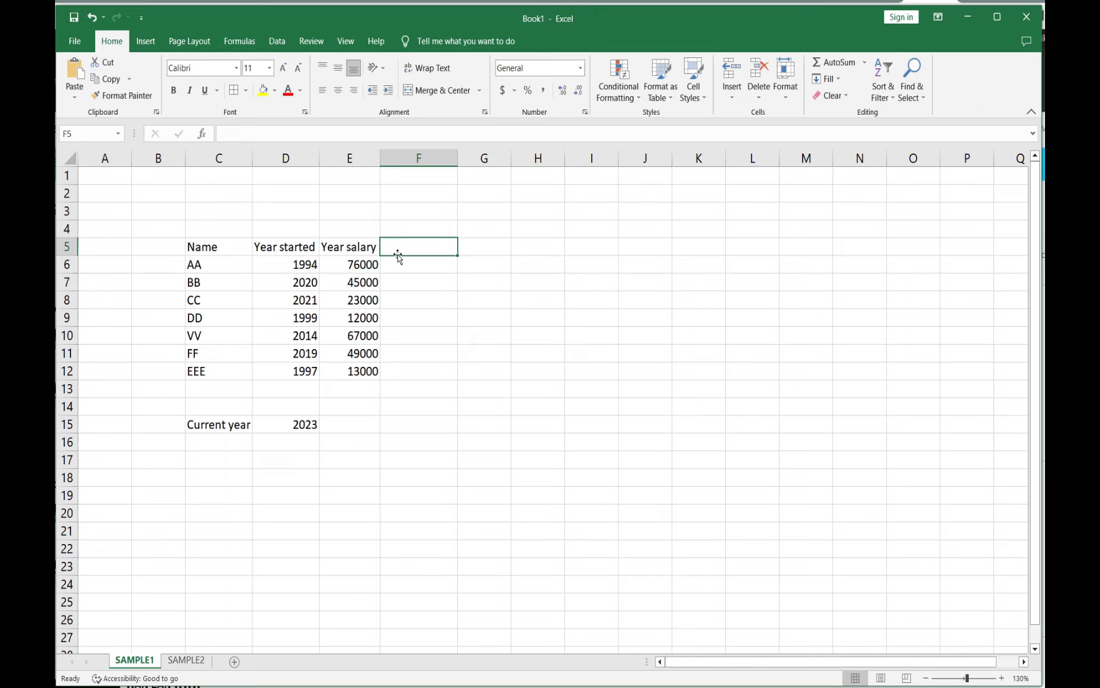
text(Bo)
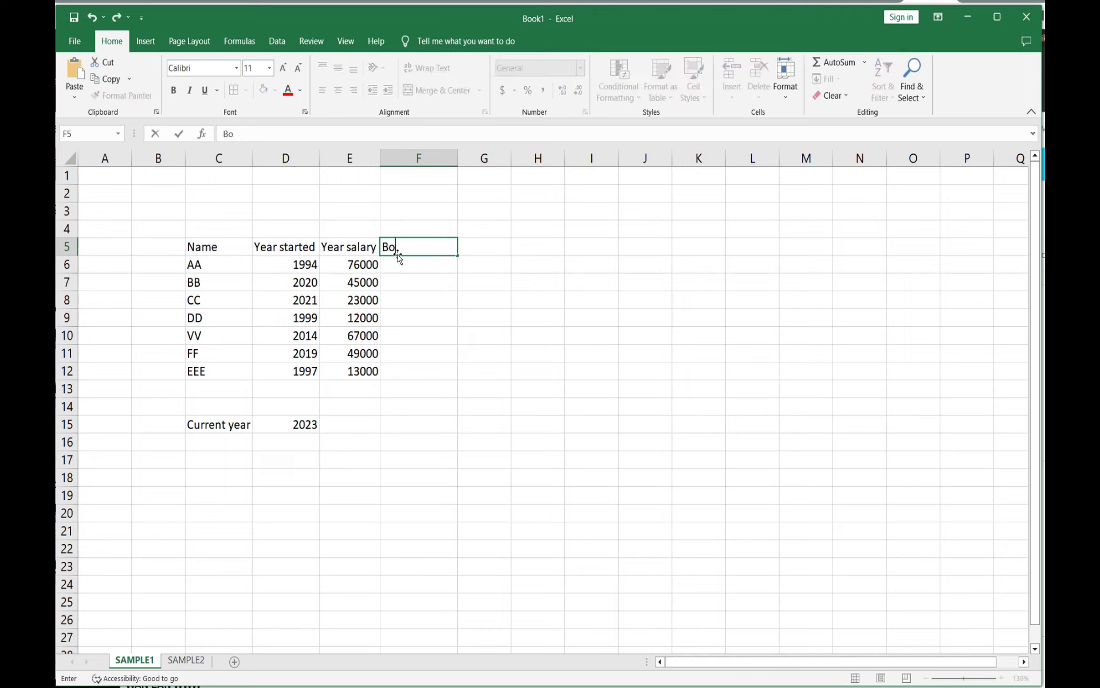
text(nus calculated)
click(475, 283)
drag(459, 157, 472, 157)
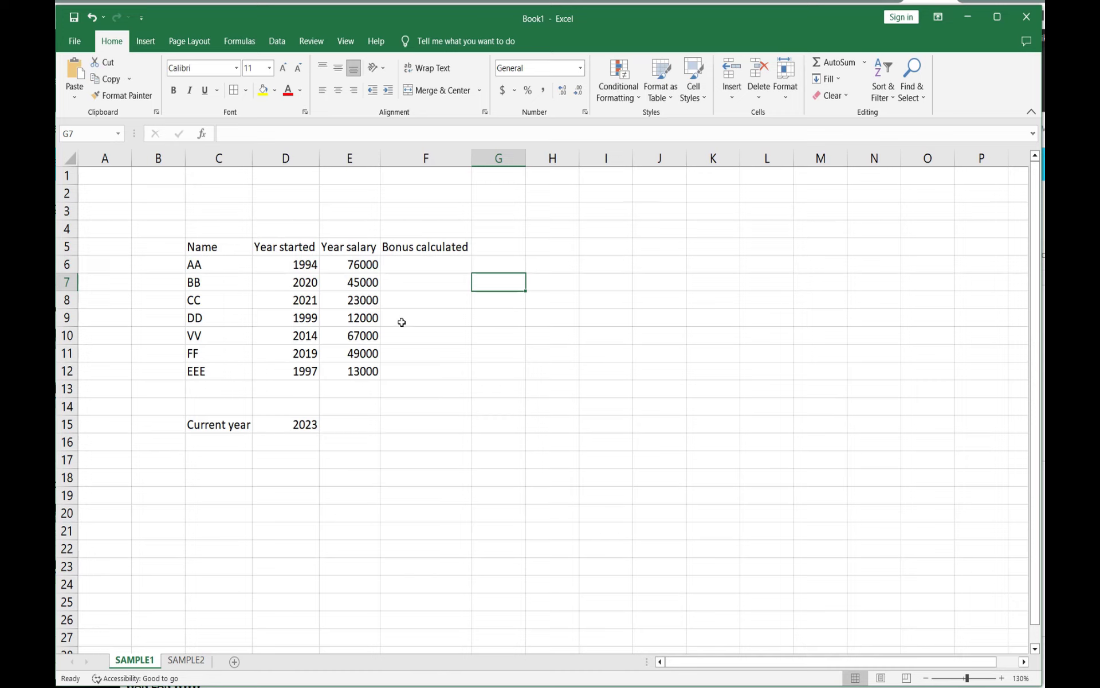
Step: Enter the header Real bonus in G5 and adjust column G's width to fit it
click(510, 247)
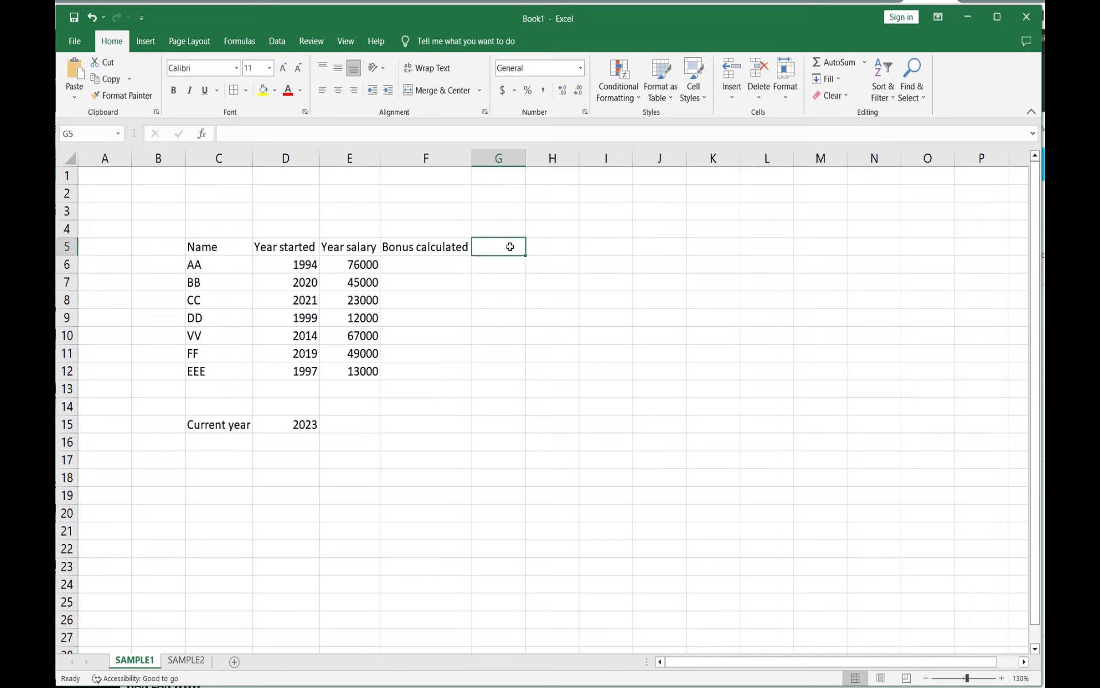
drag(529, 163, 548, 163)
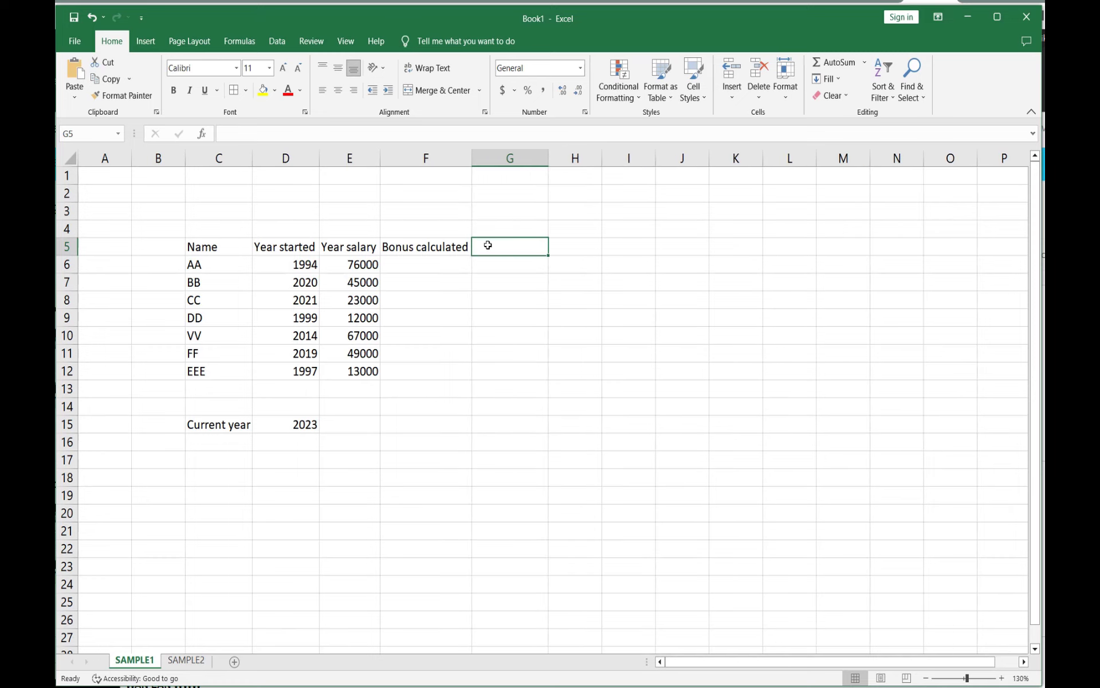
text(Real)
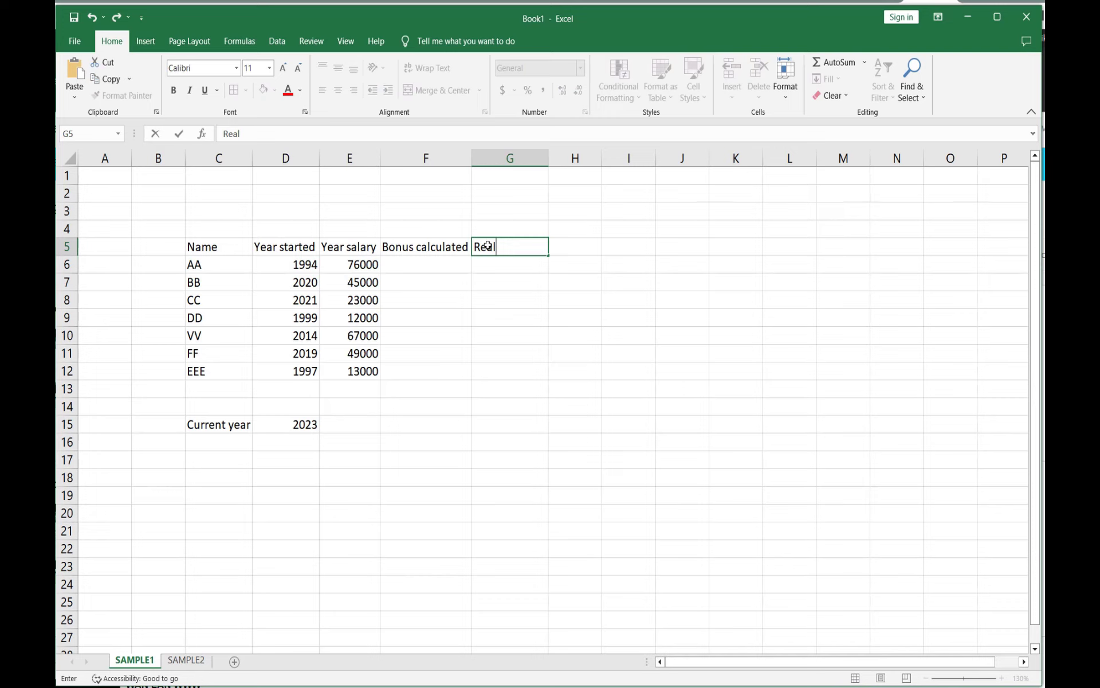
text(bonus)
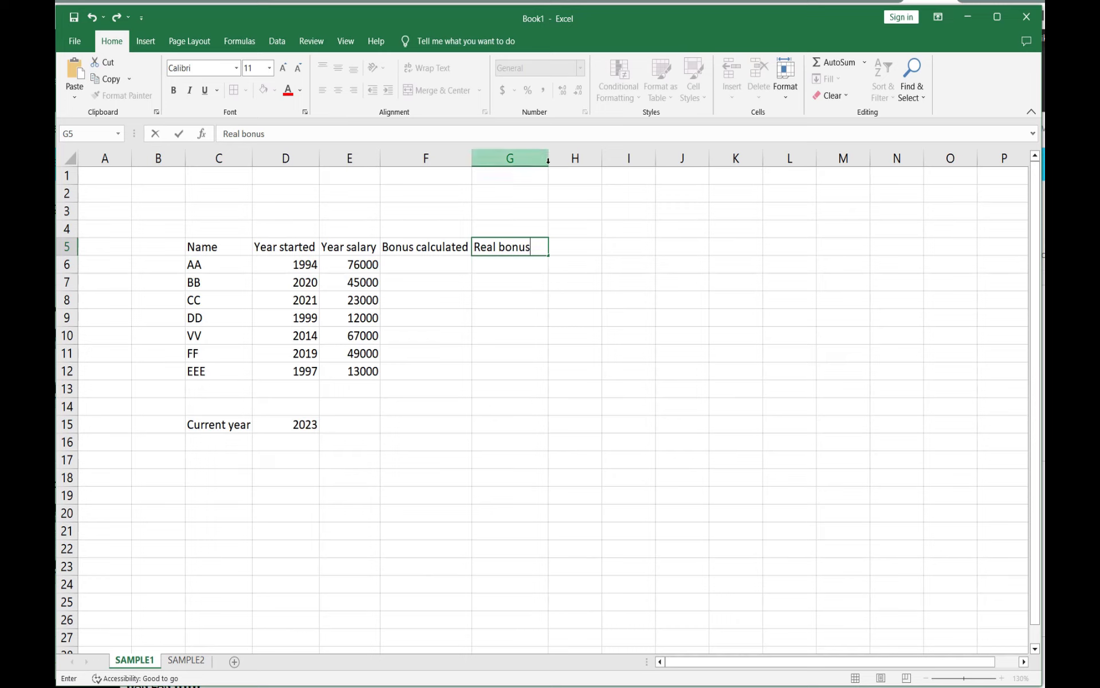
click(574, 208)
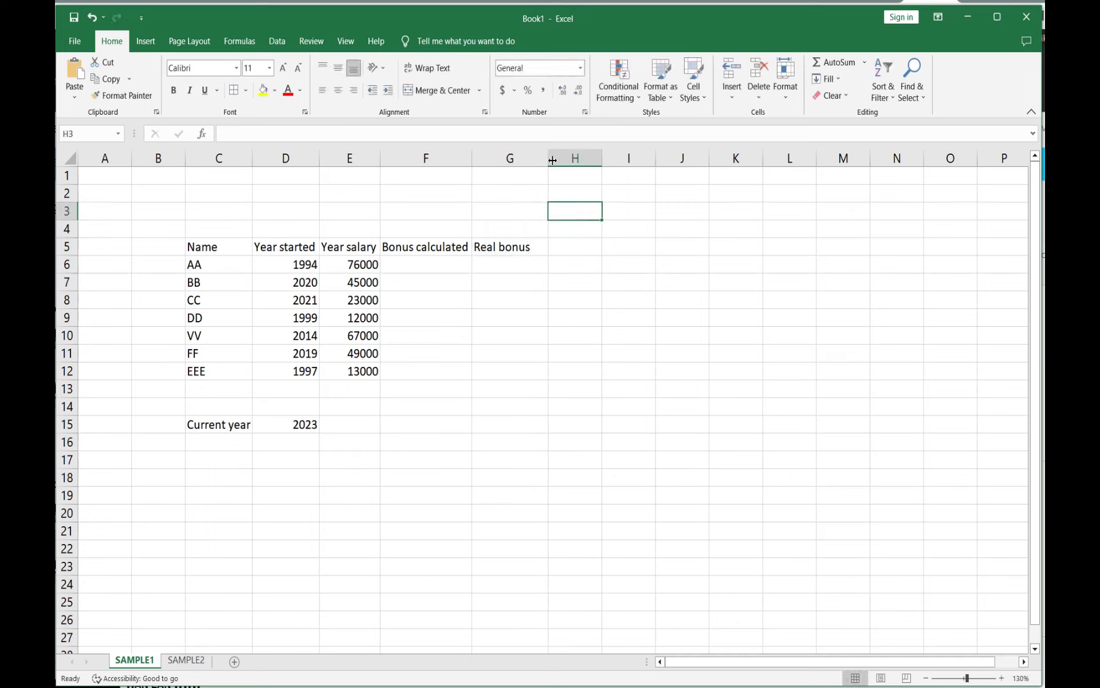
mouse_move(549, 161)
mouse_down()
mouse_move(525, 162)
mouse_move(535, 164)
mouse_up()
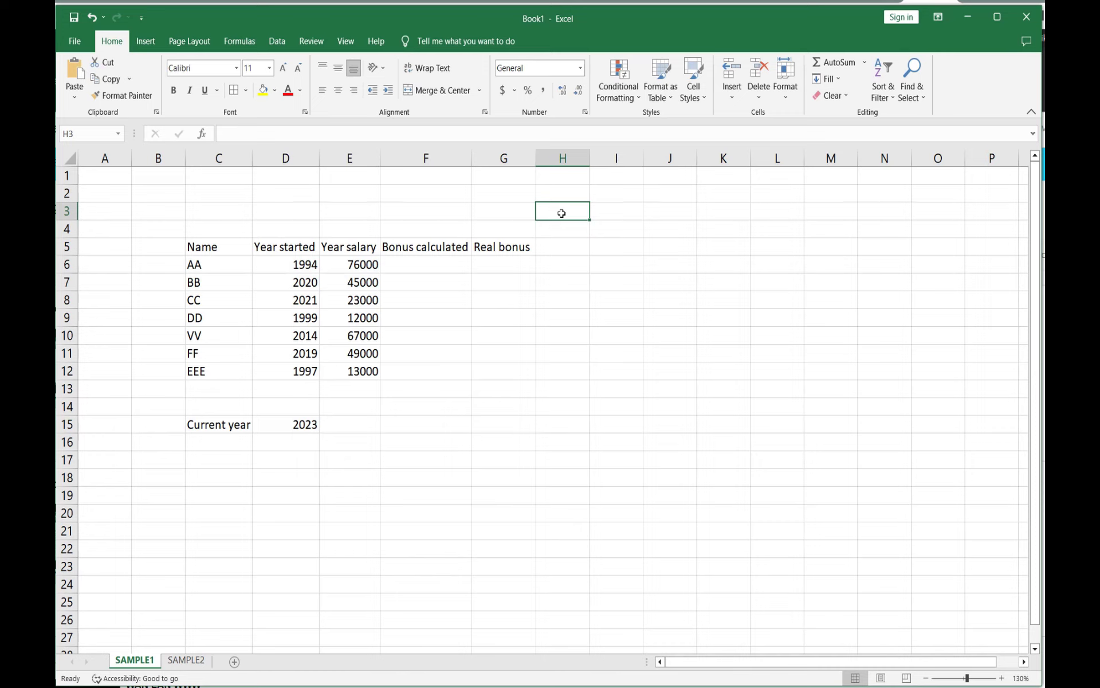
Step: Enter the header Years in in H5
click(565, 251)
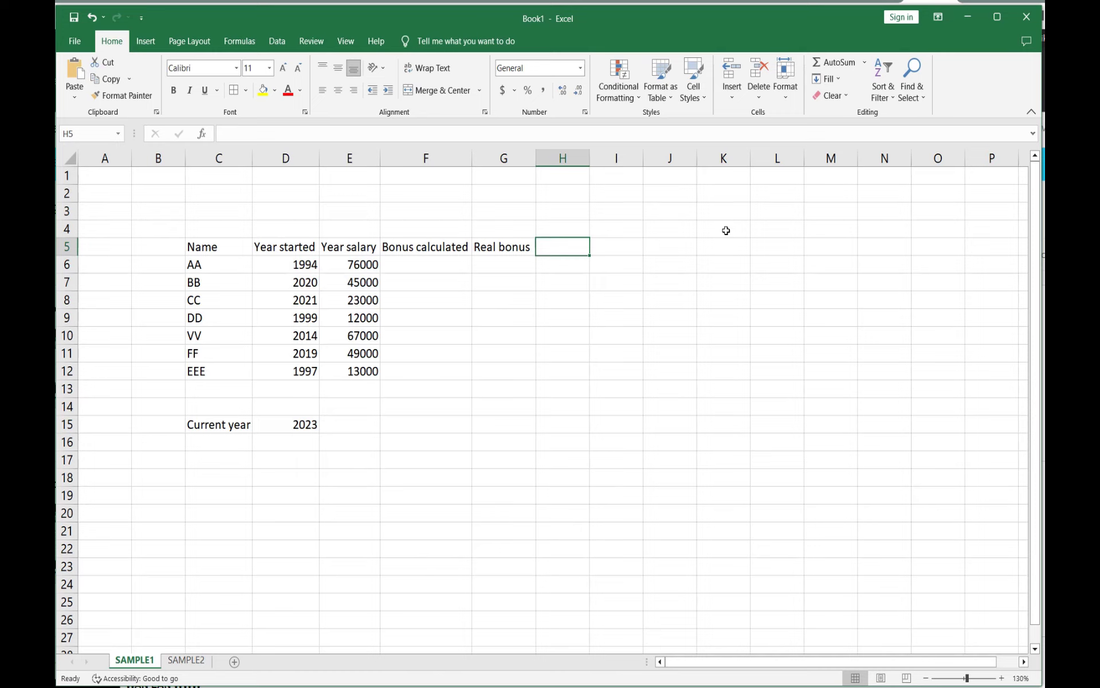
text(Yeas)
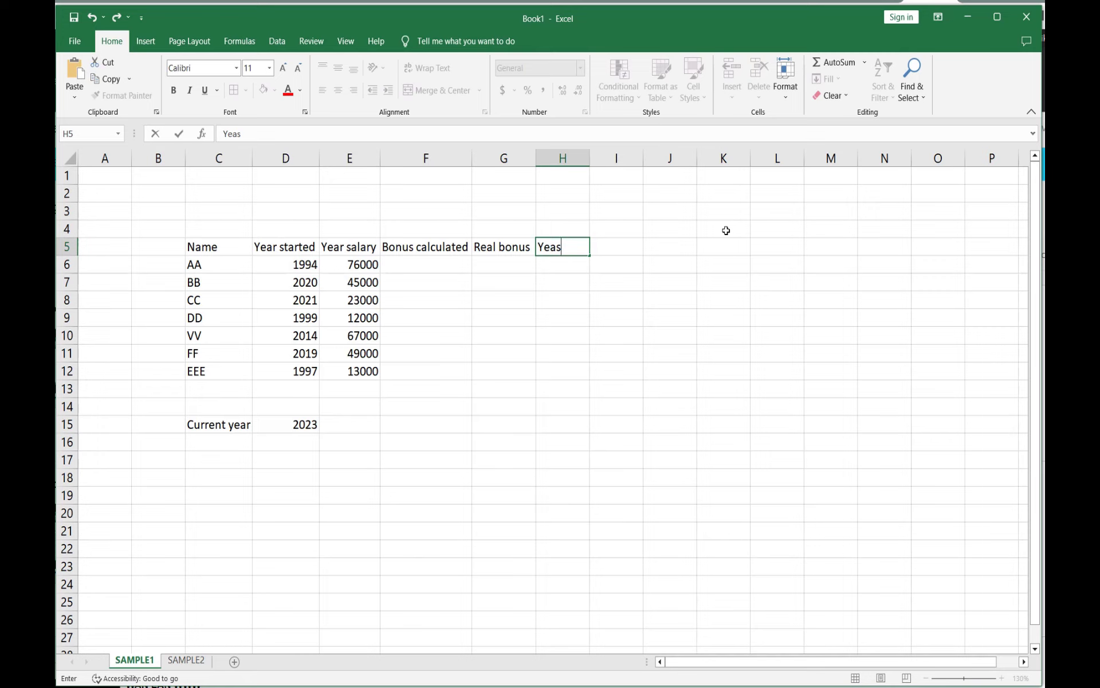
key(BackSpace)
text(rs in)
click(571, 267)
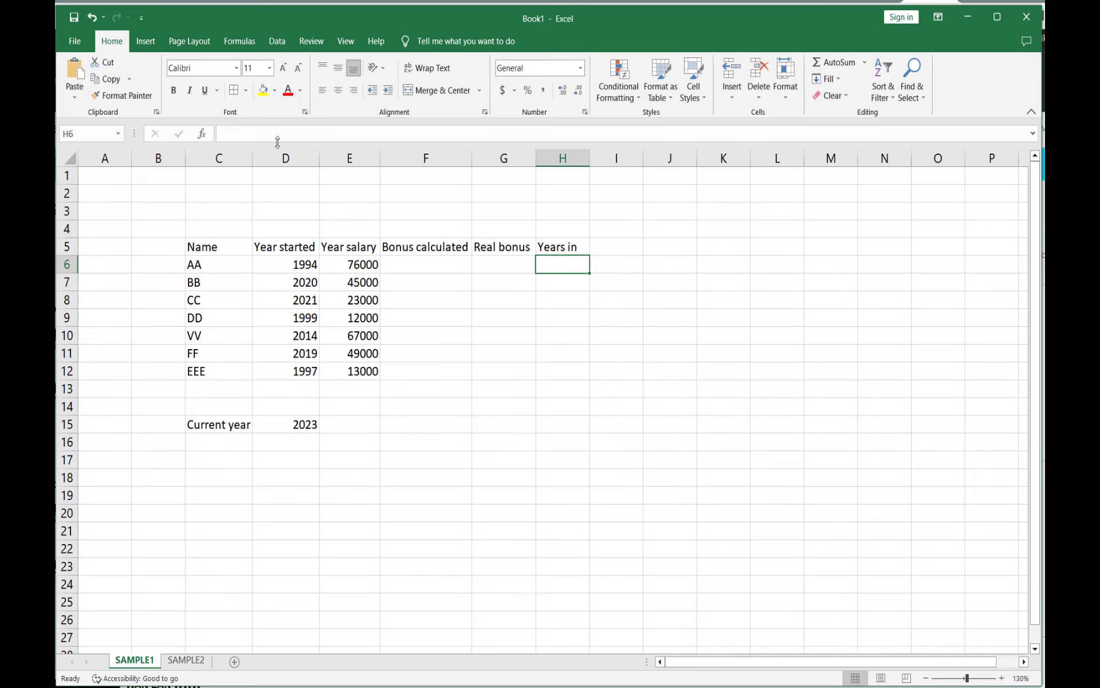
Step: Enter the formula =D15-D6 in H6 to compute years since starting
click(245, 132)
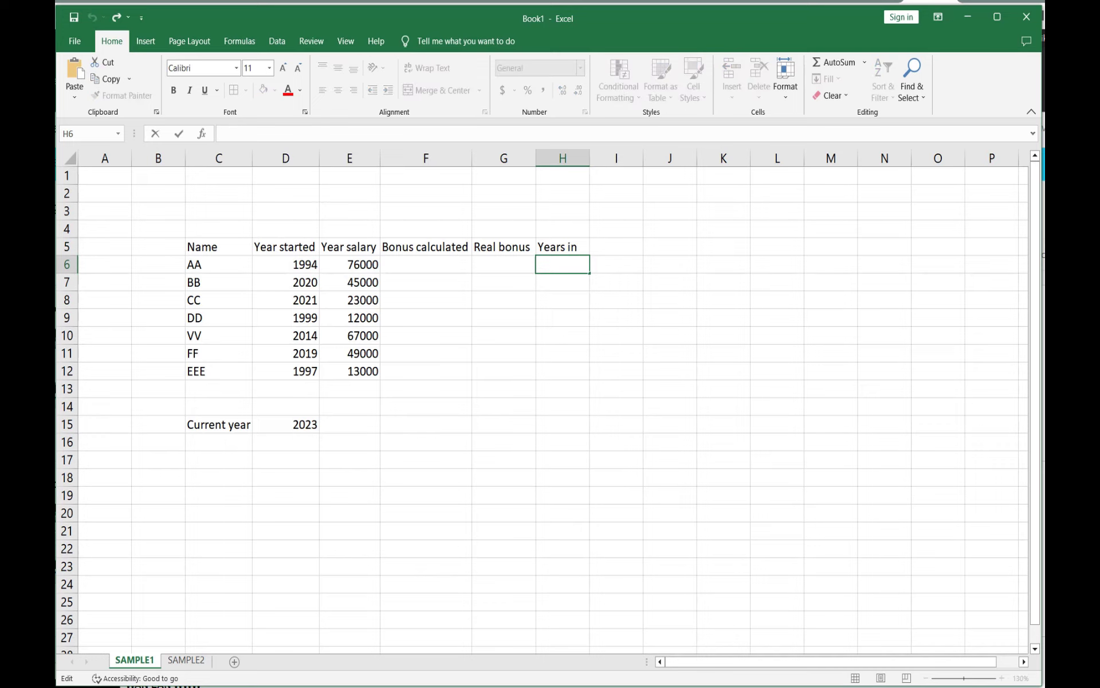
text(=)
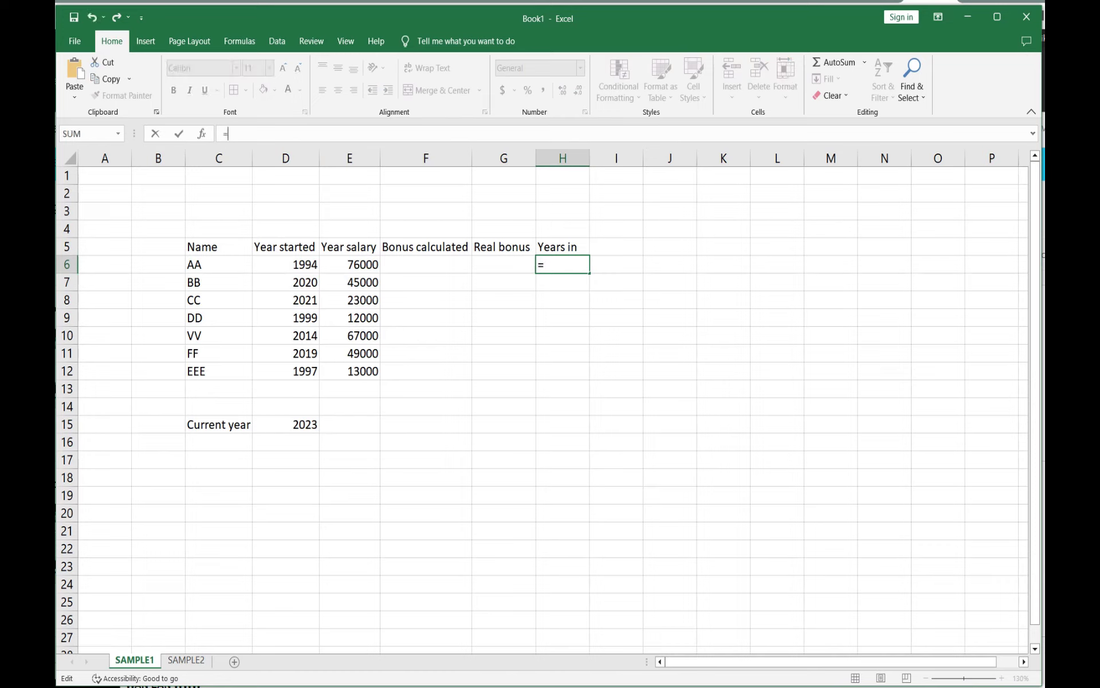
click(296, 426)
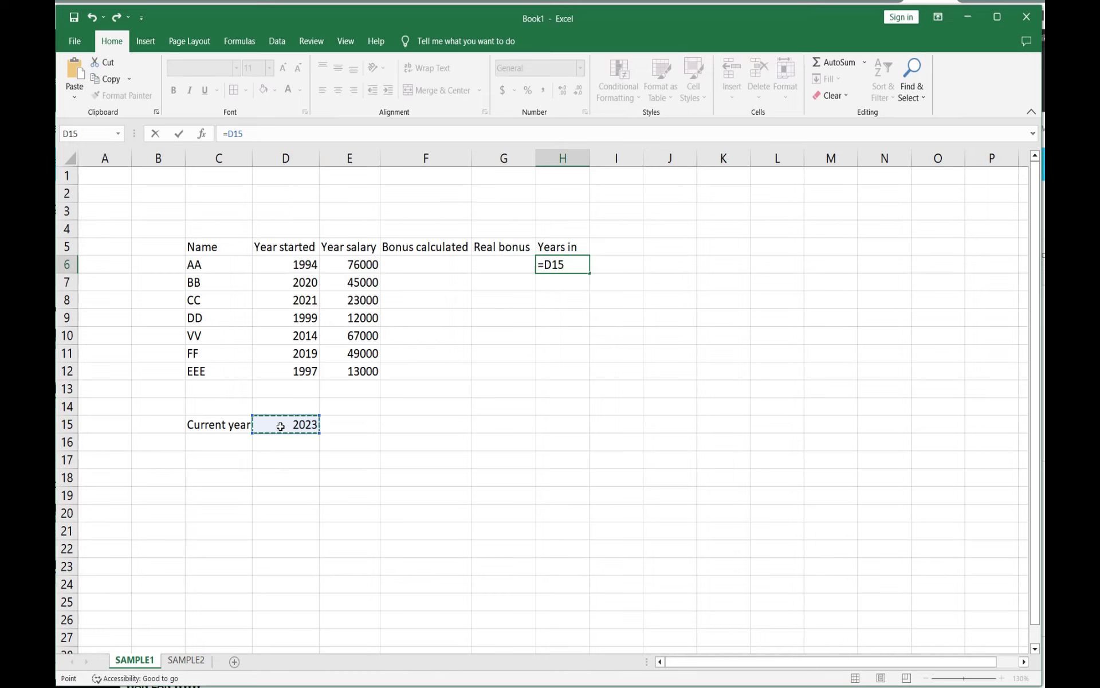
text(-)
click(305, 264)
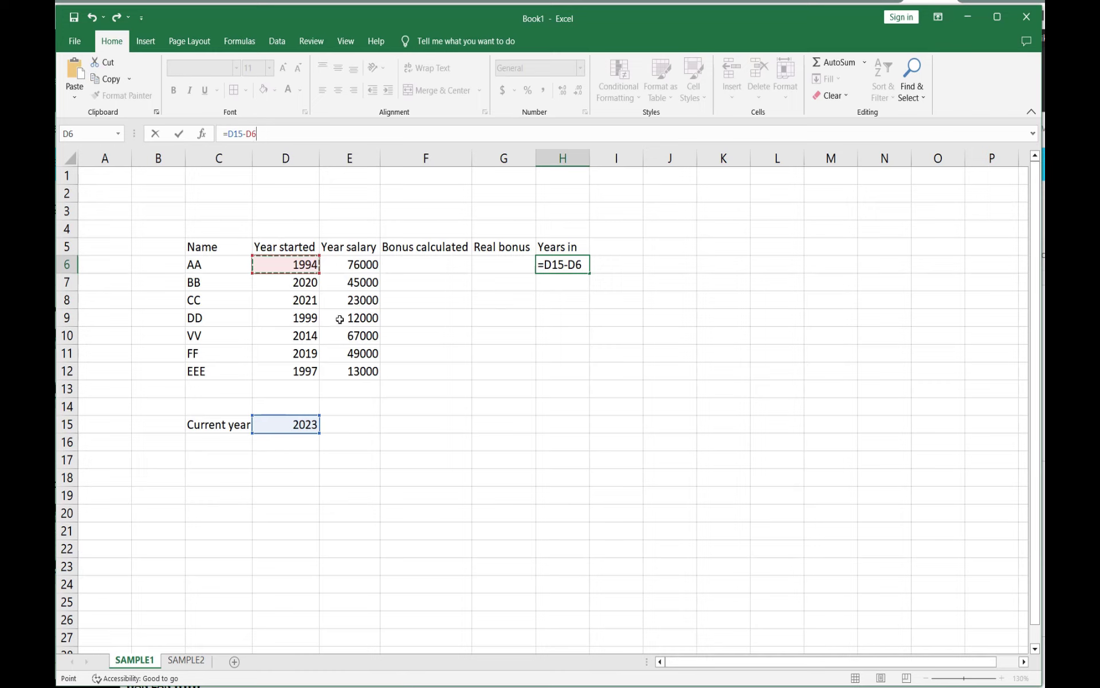
click(178, 137)
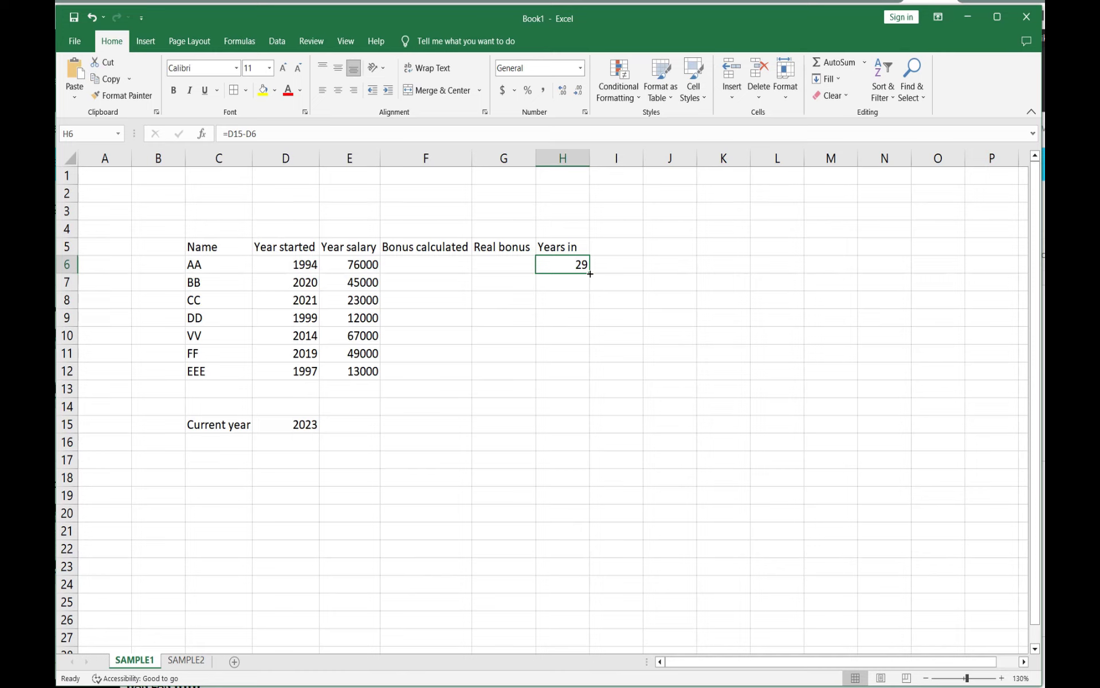
Step: Try filling the H6 formula down to H12, then clear the copied cells H7 to H12
drag(589, 274, 589, 274)
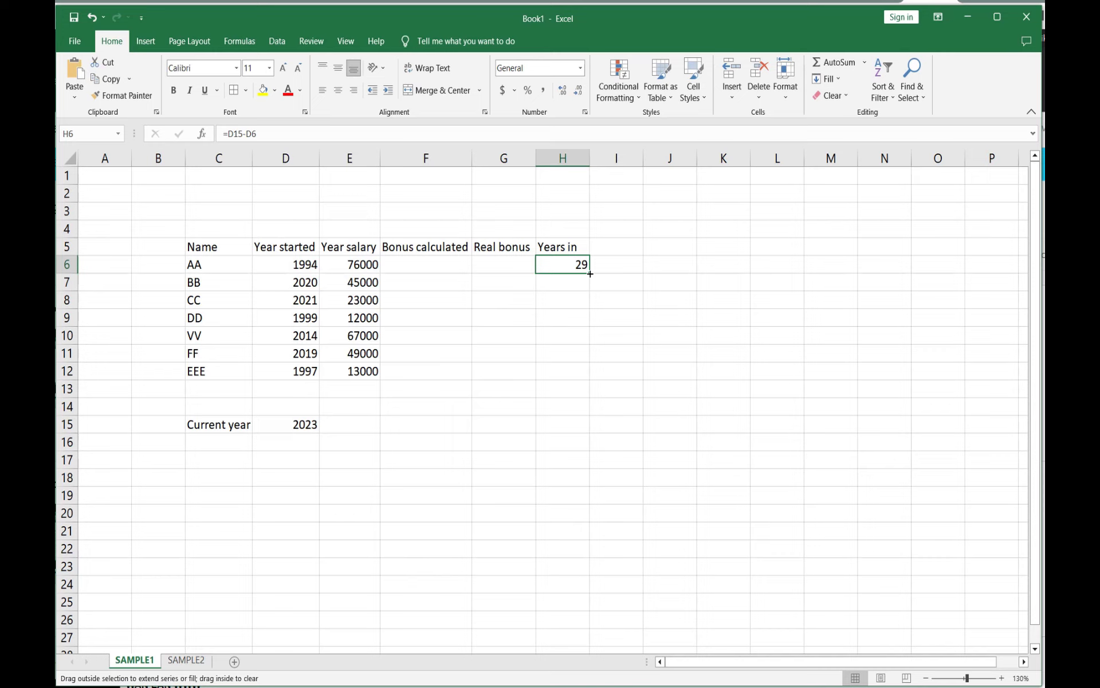
drag(590, 286, 589, 377)
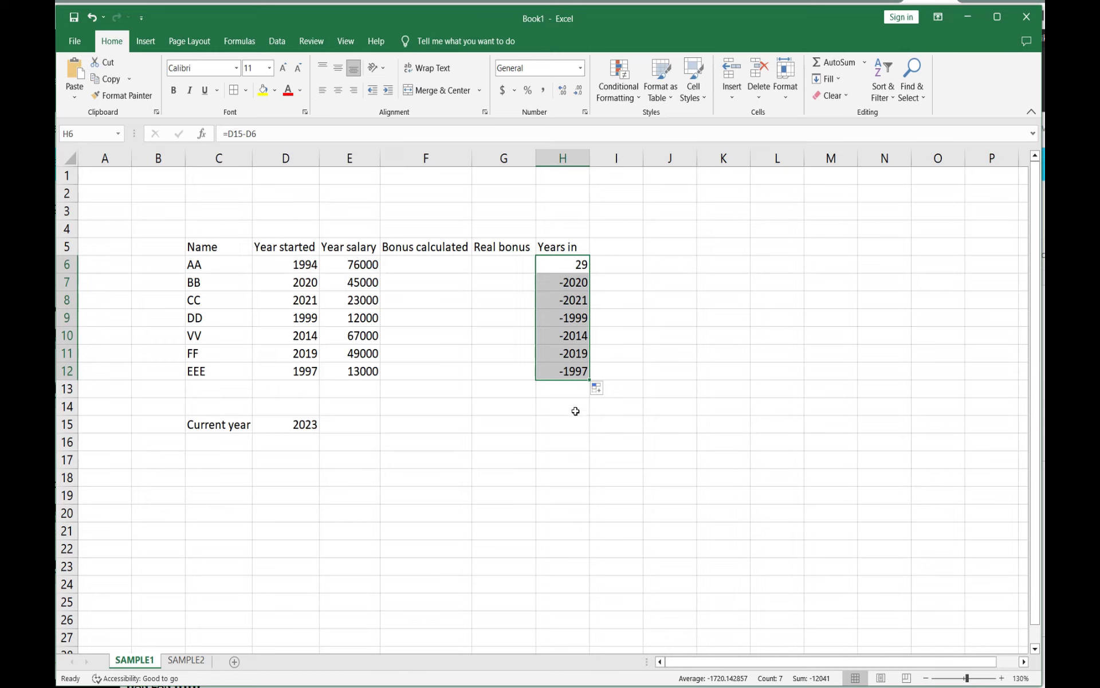
click(575, 282)
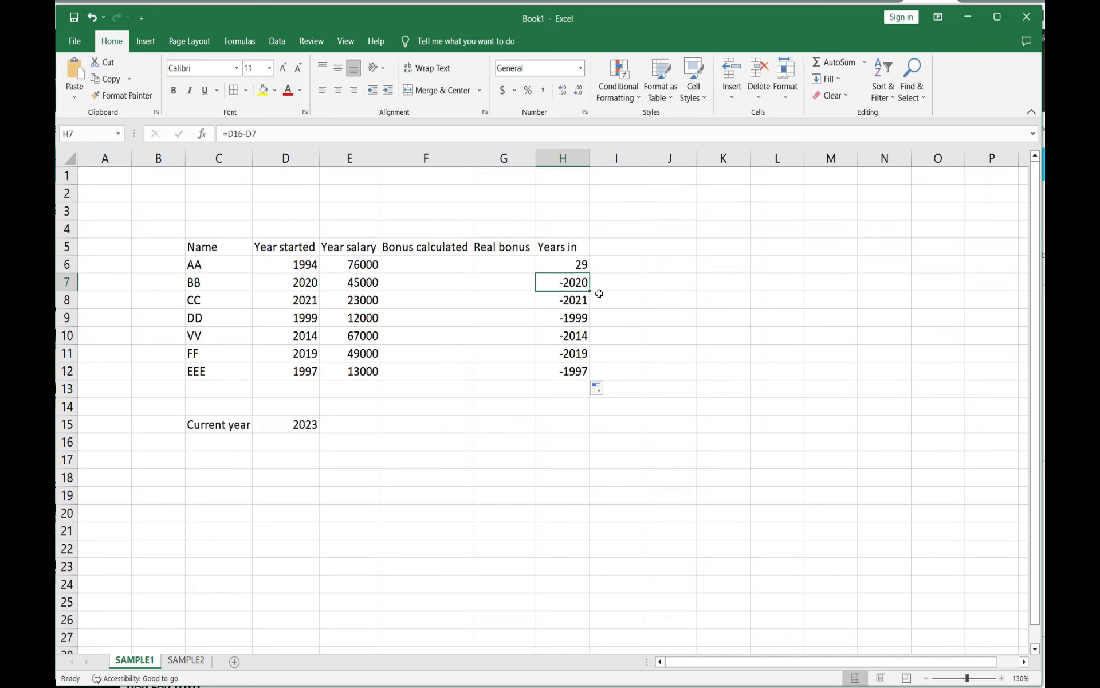
key(Delete)
click(580, 302)
key(Delete)
click(581, 318)
key(Delete)
click(581, 335)
key(Delete)
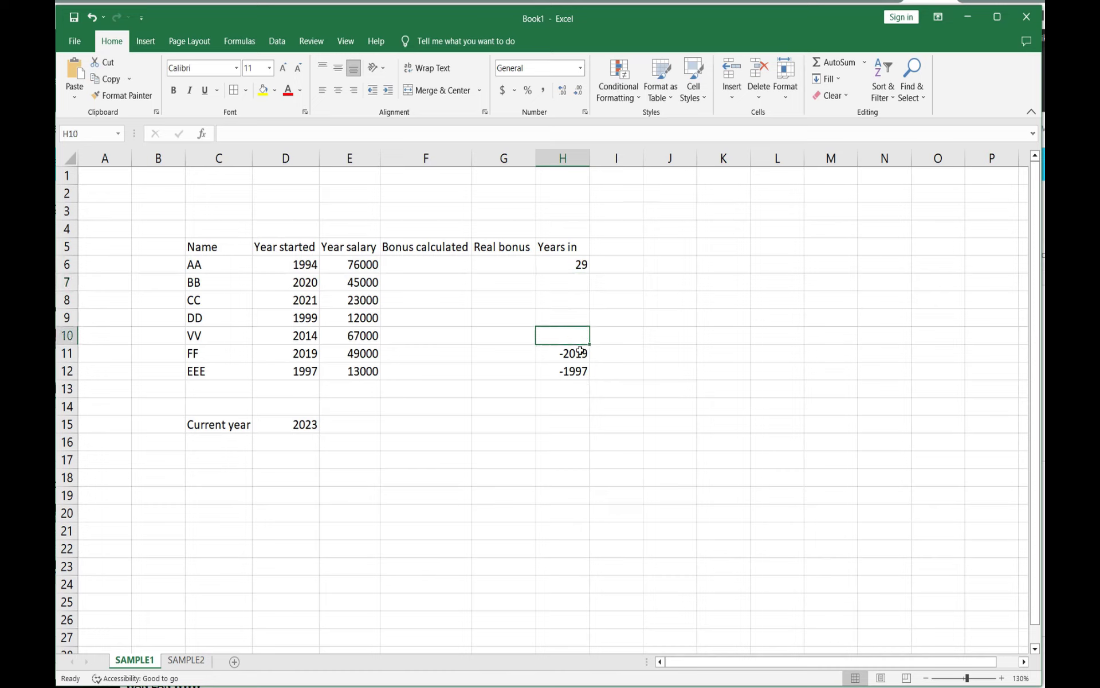
click(580, 353)
key(Delete)
click(580, 372)
key(Delete)
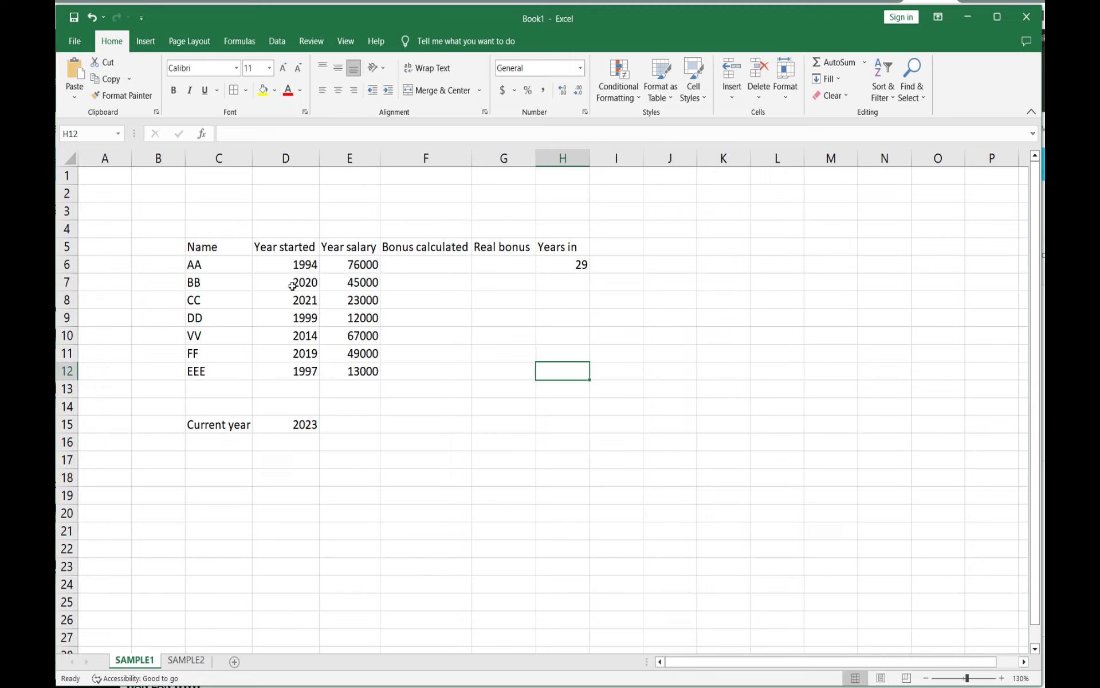
Step: Make the current-year reference absolute so H6 reads =$D$15-D6, and fill it down to H12
click(572, 259)
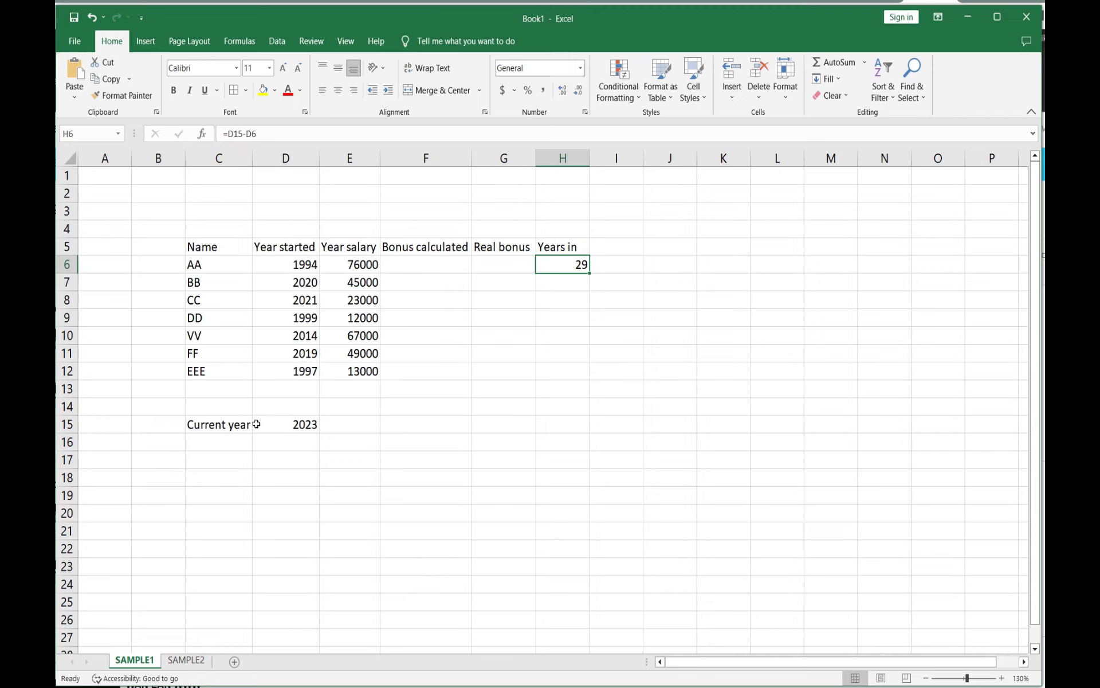
click(231, 135)
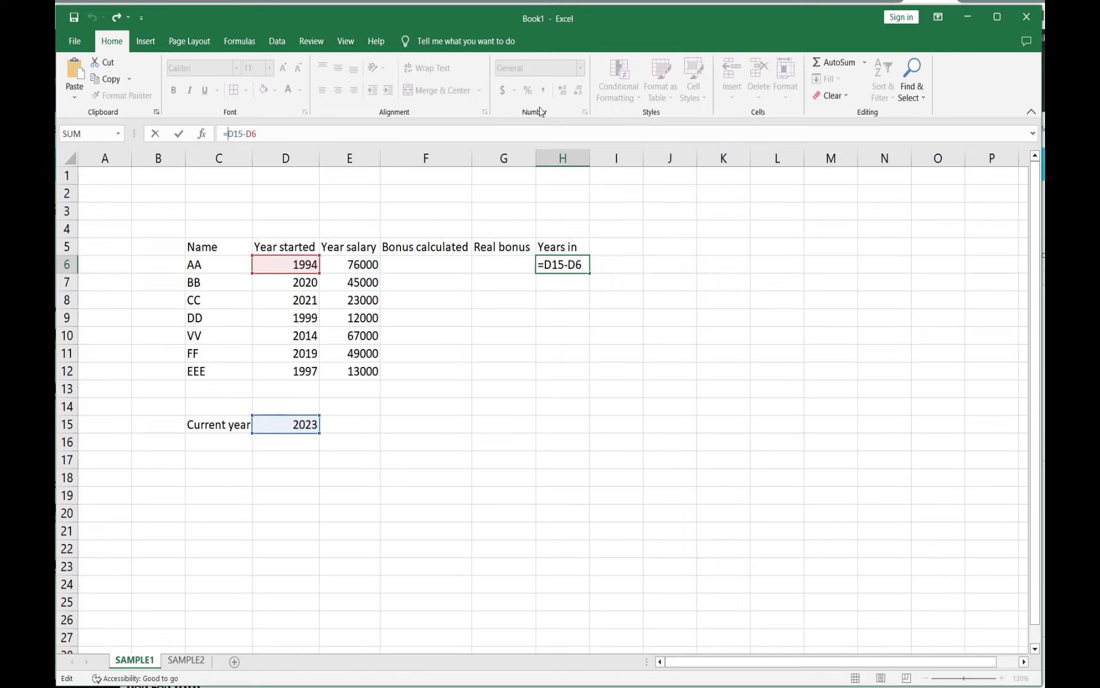
text($)
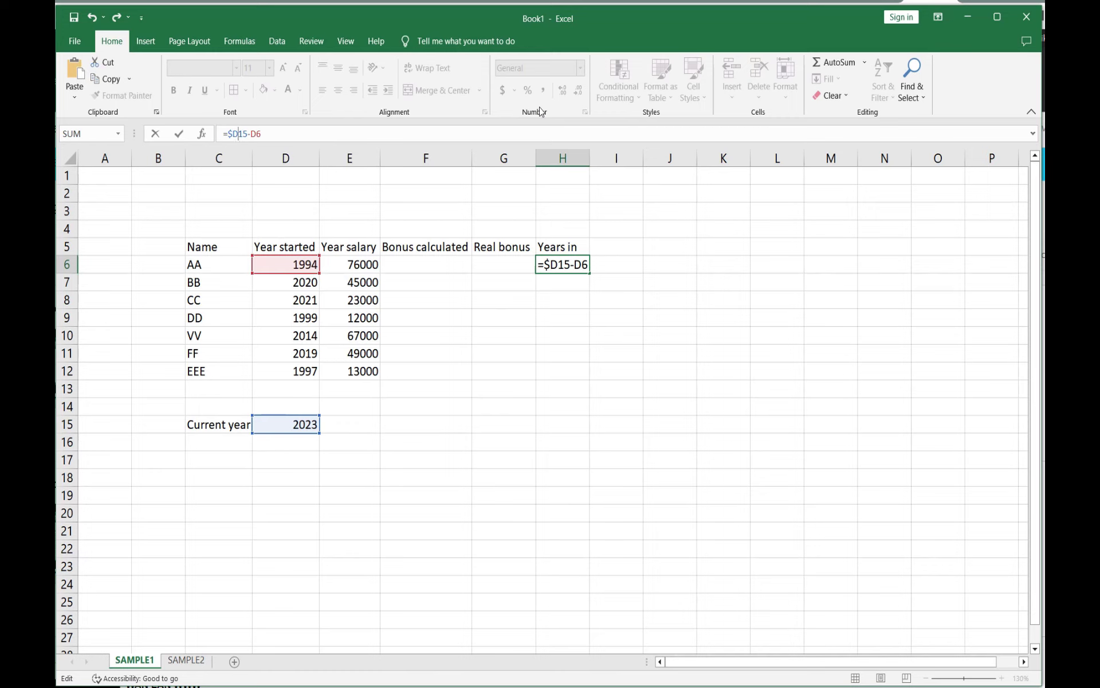
text($)
click(178, 133)
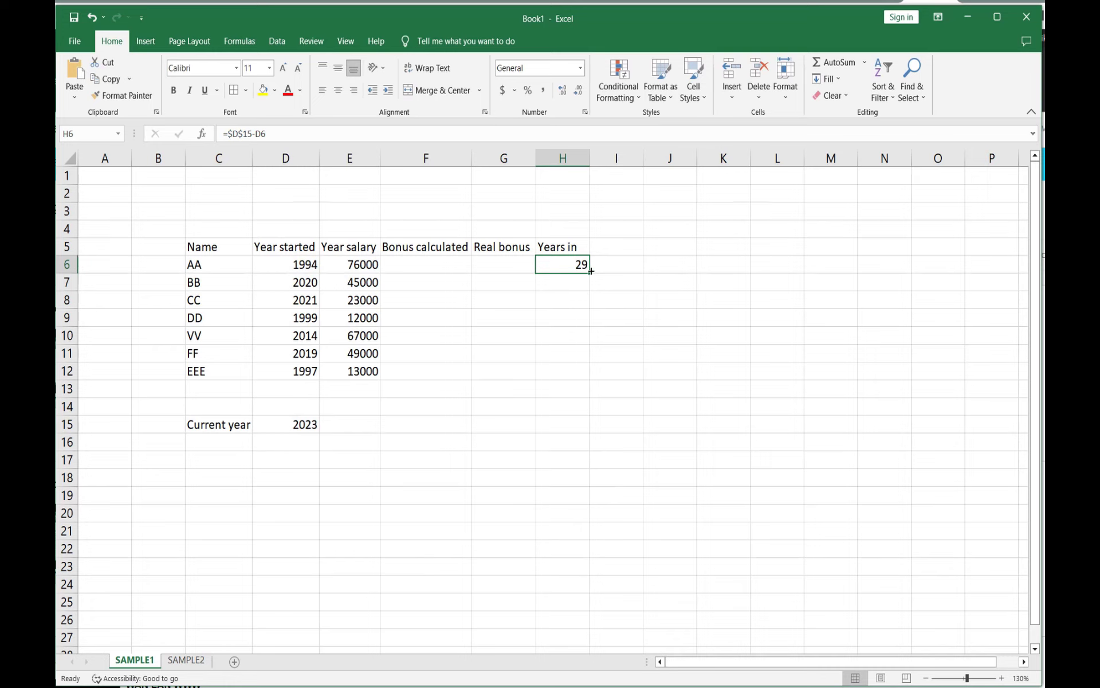
drag(589, 273, 588, 385)
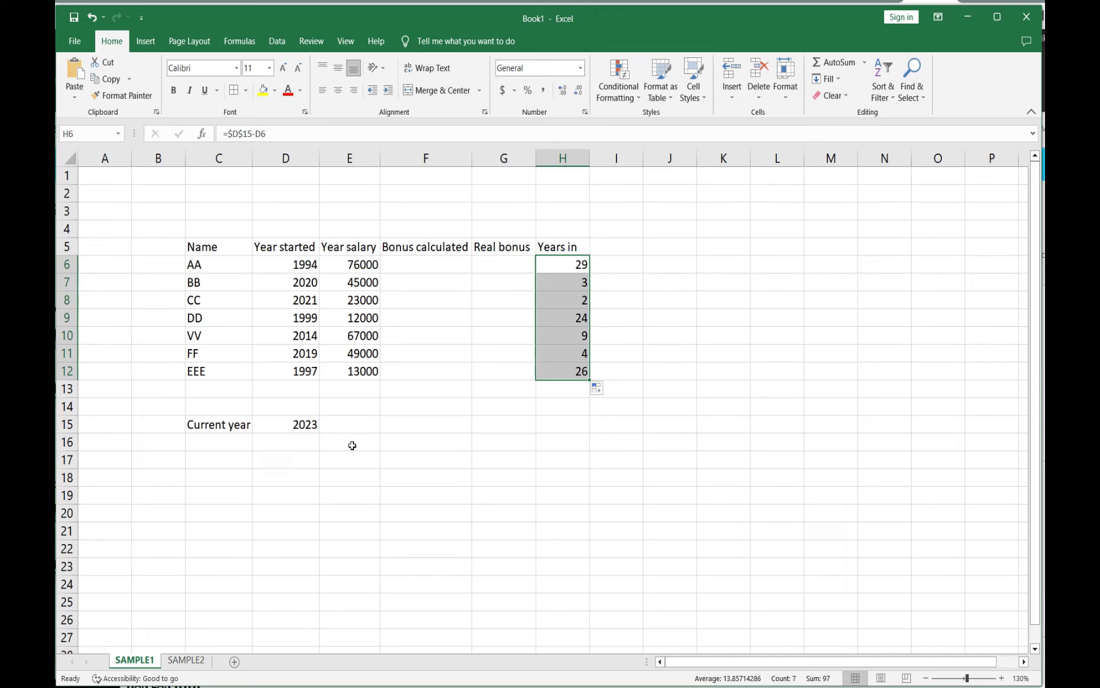
Step: Enter the formula =E6*H6/100 in F6 and fill it down to F12
click(426, 265)
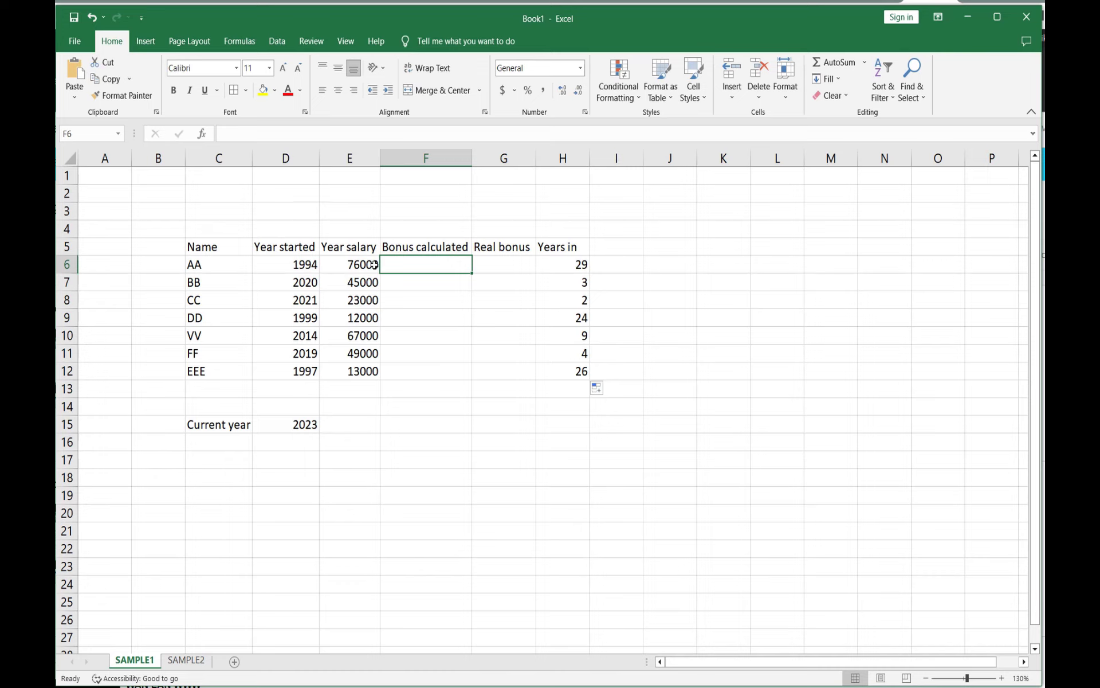
click(240, 136)
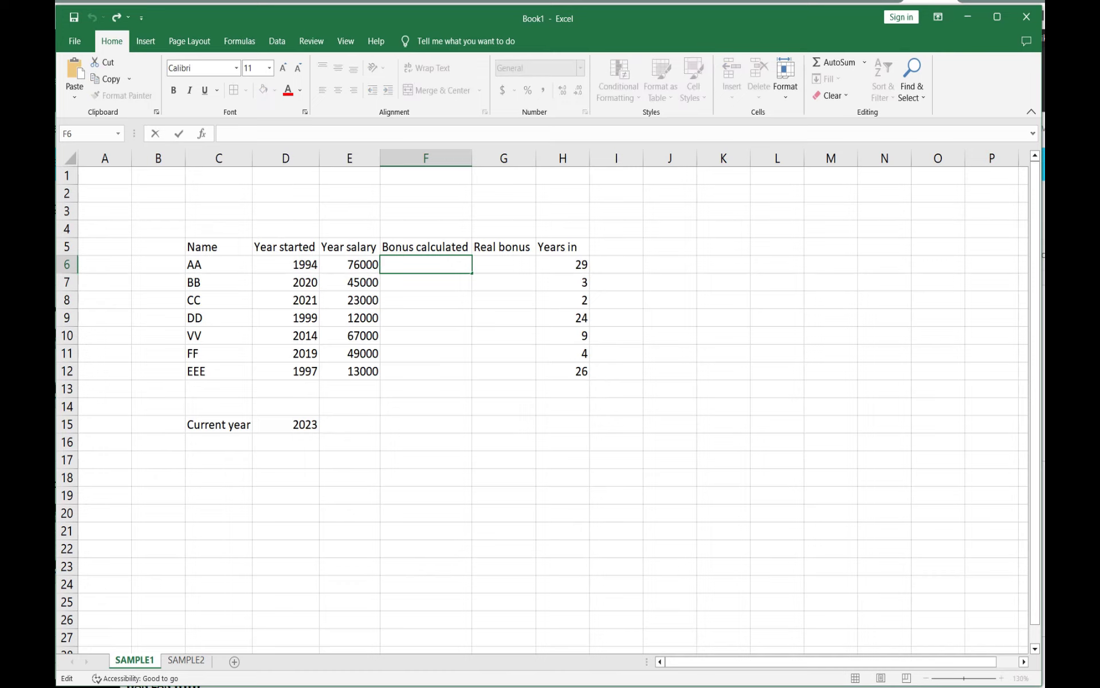
text(=)
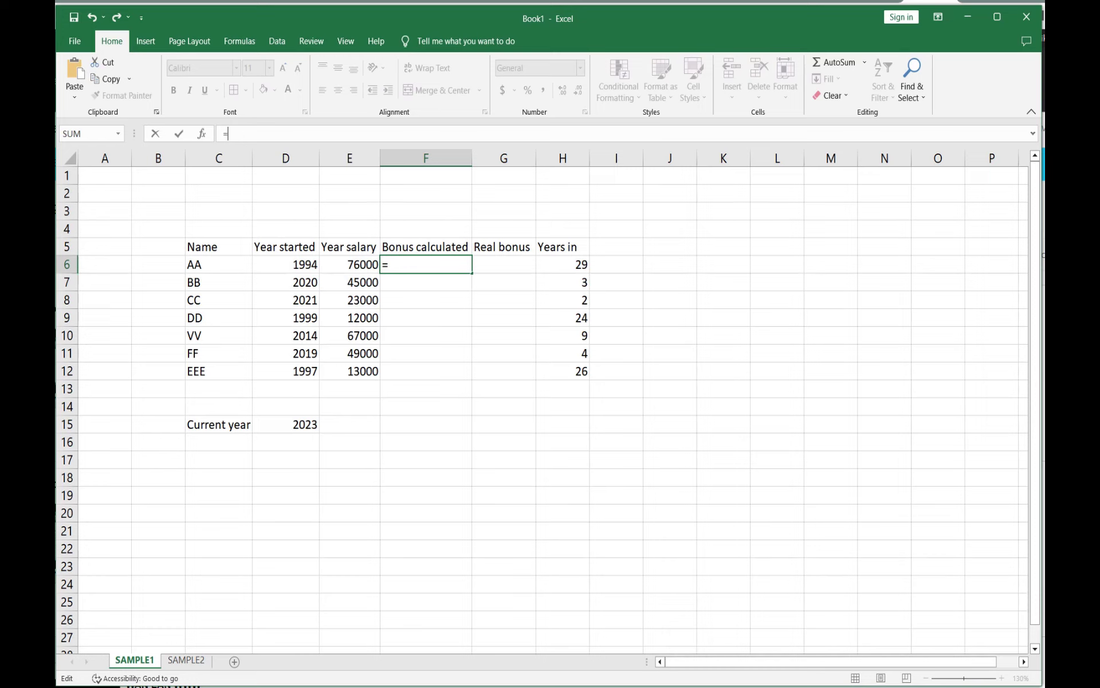
click(362, 263)
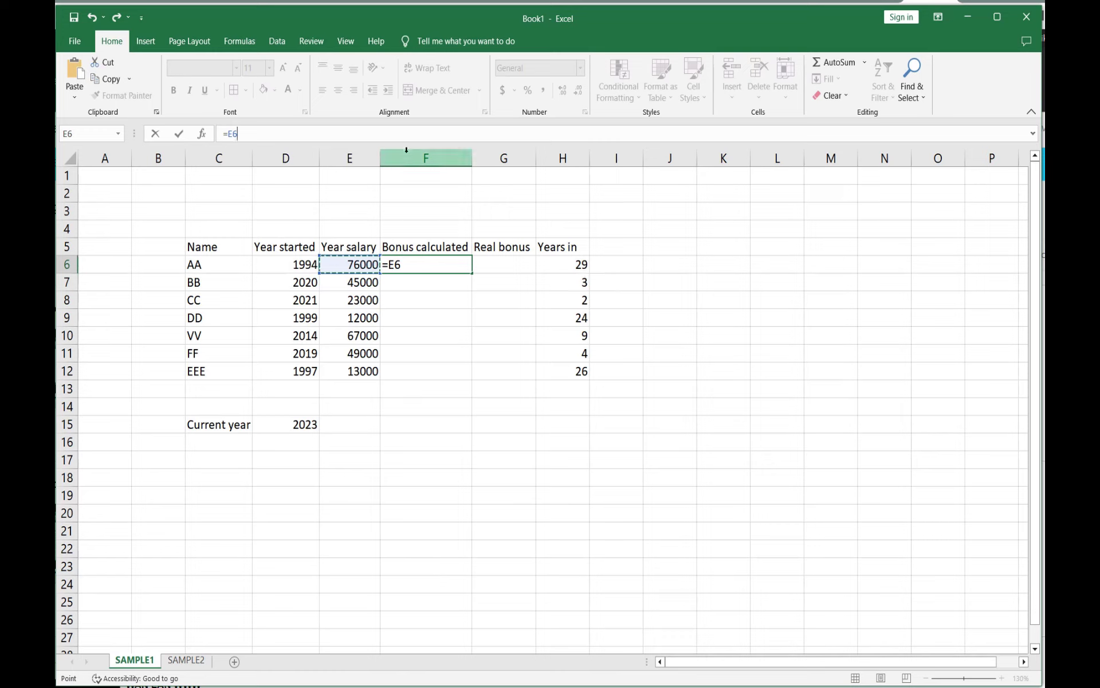
text(*)
click(576, 265)
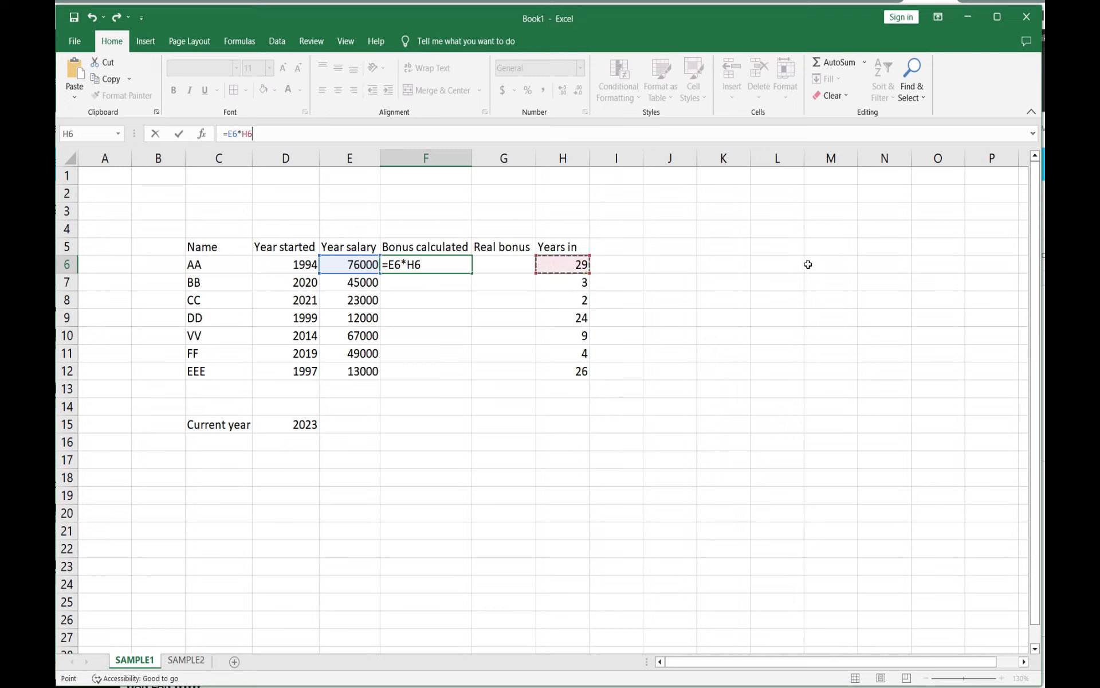
text(/1000)
key(BackSpace)
click(179, 136)
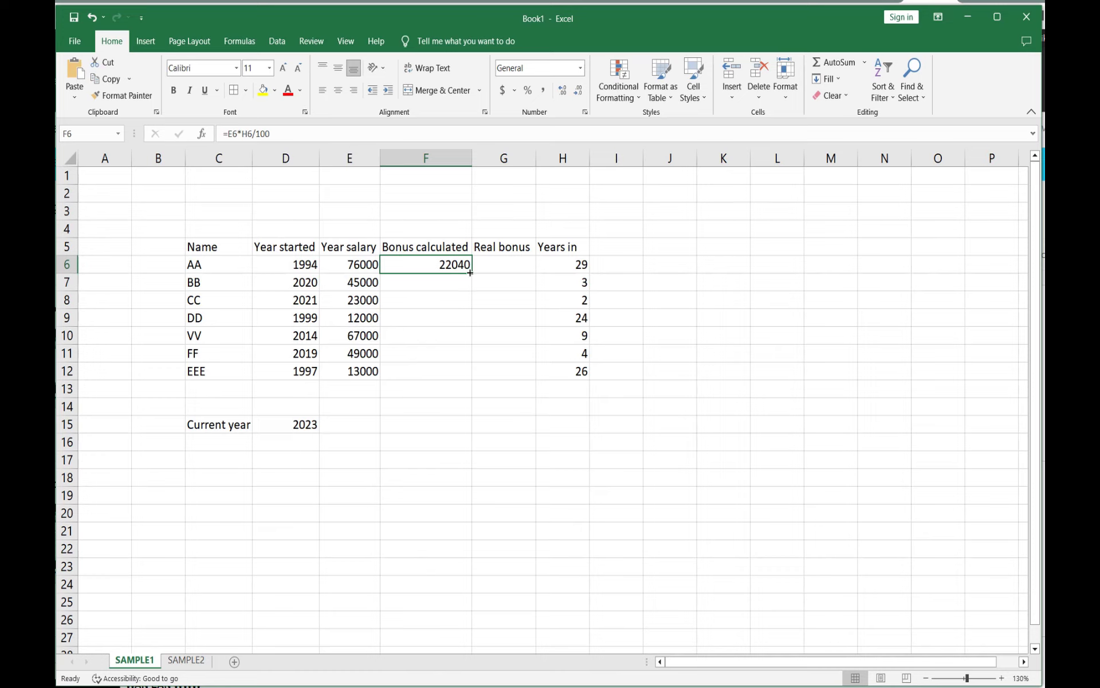
drag(473, 277, 475, 380)
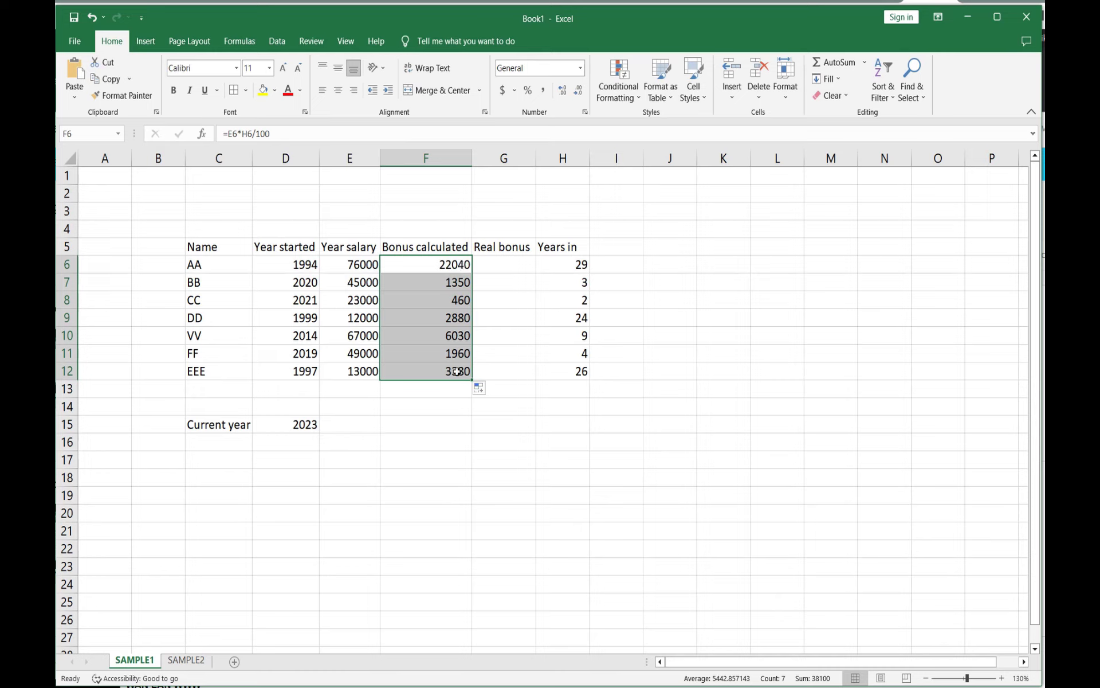
click(584, 413)
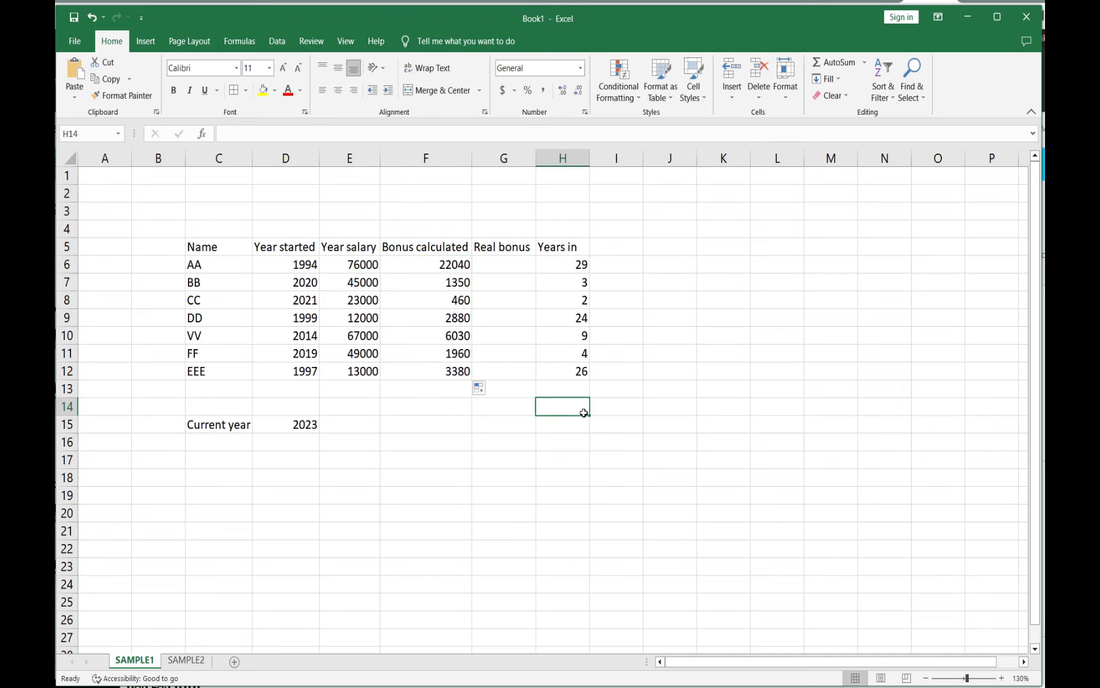
Step: Enter the formula =IF(H6>=5,F6,0) in G6 and fill it down to G12
click(491, 265)
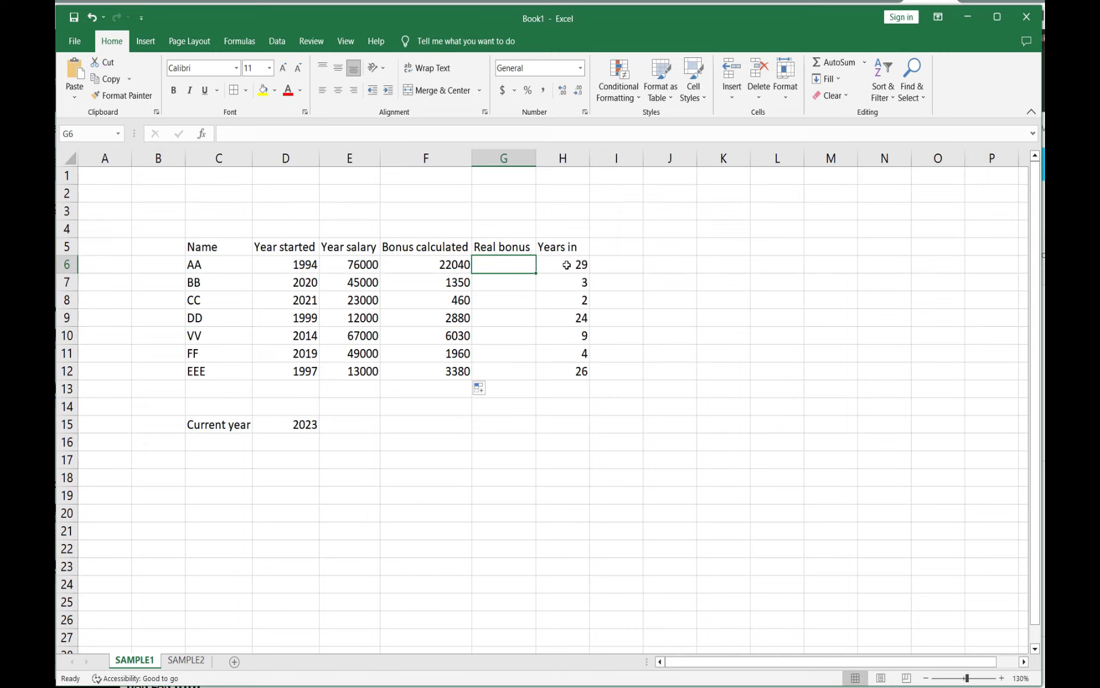
click(225, 133)
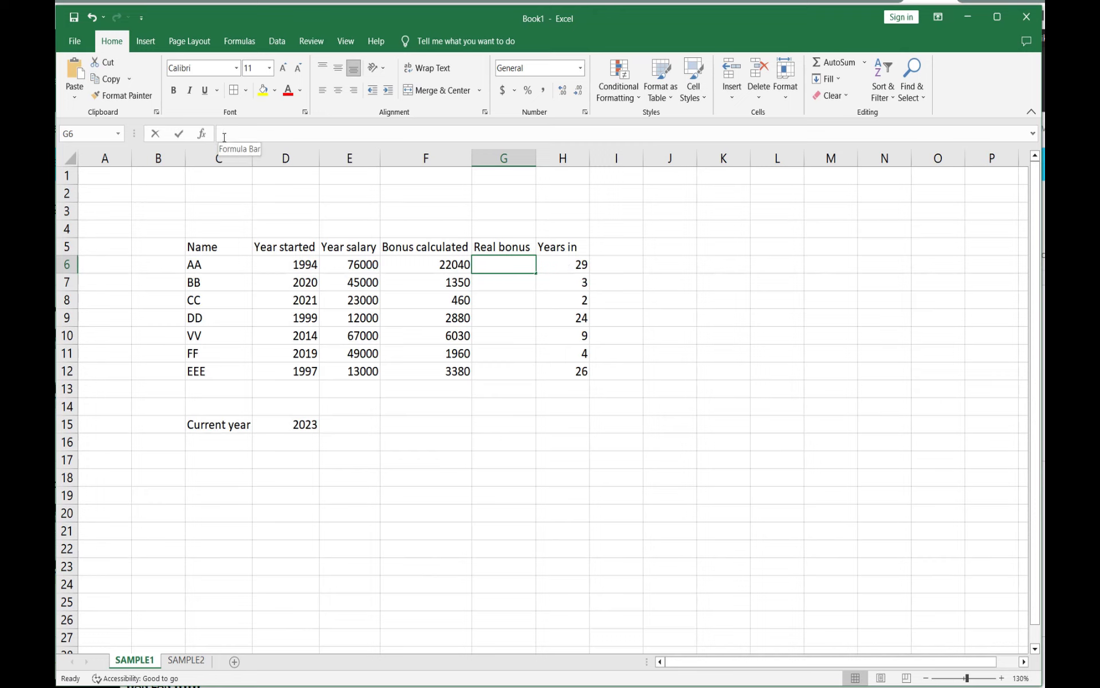
text(=)
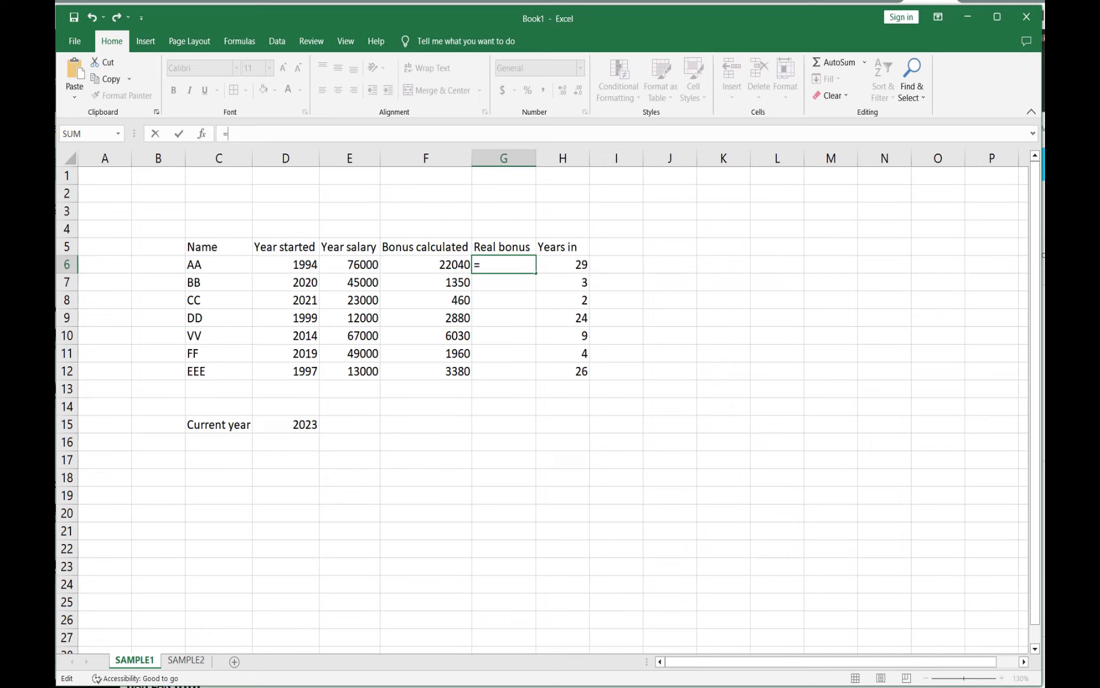
text(IF)
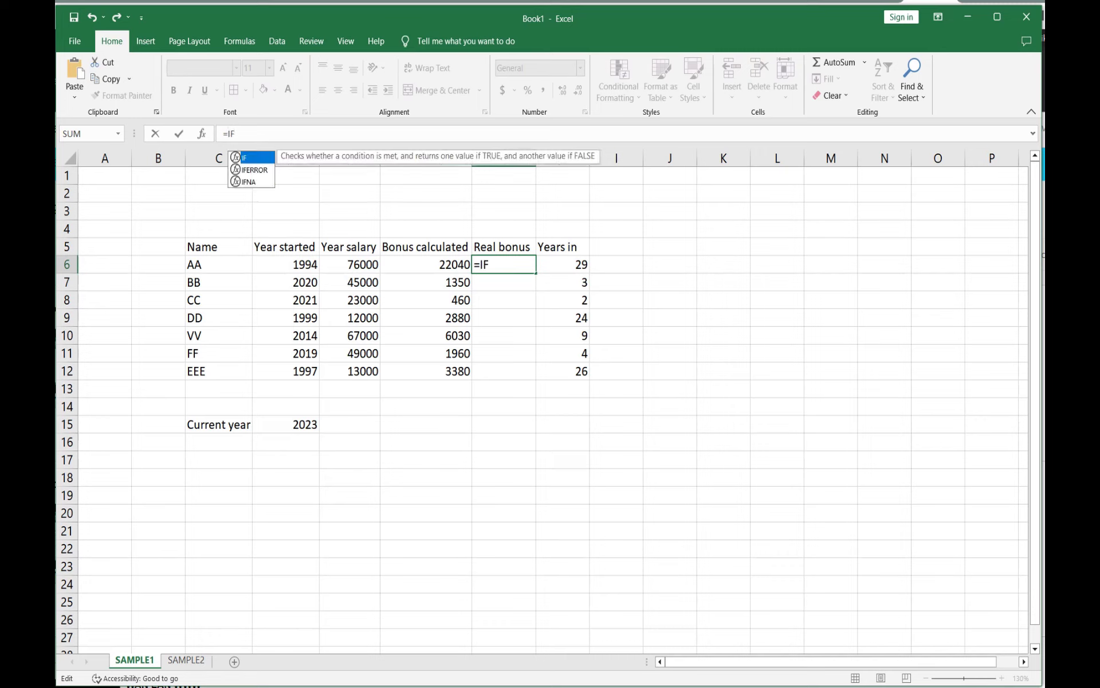
text(()
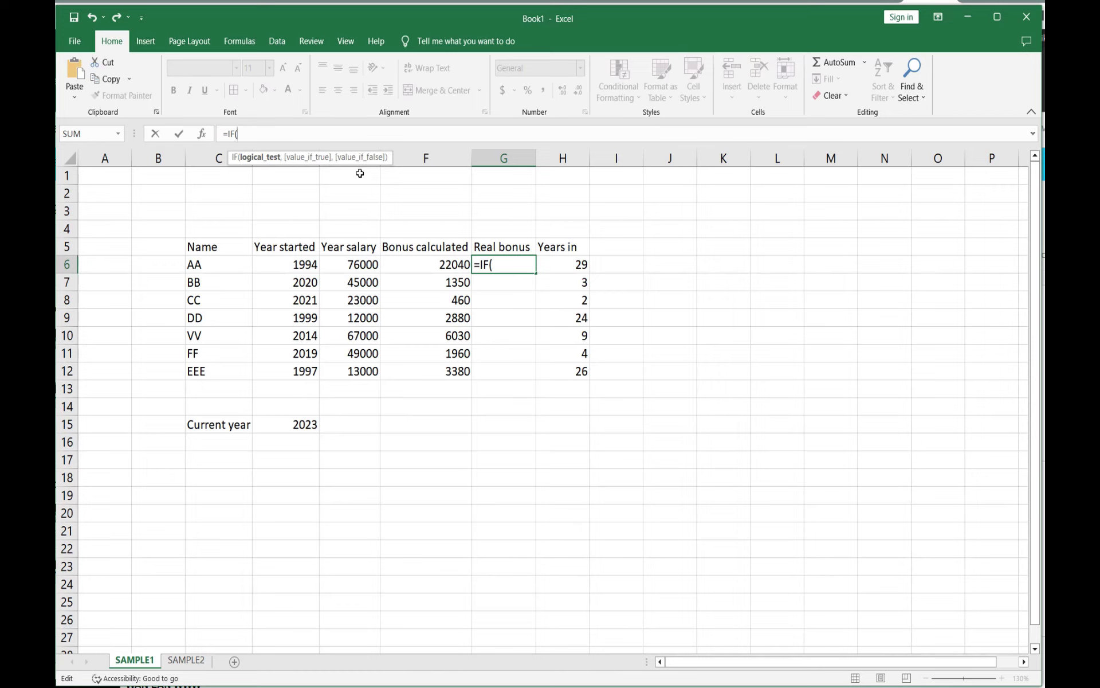
click(566, 263)
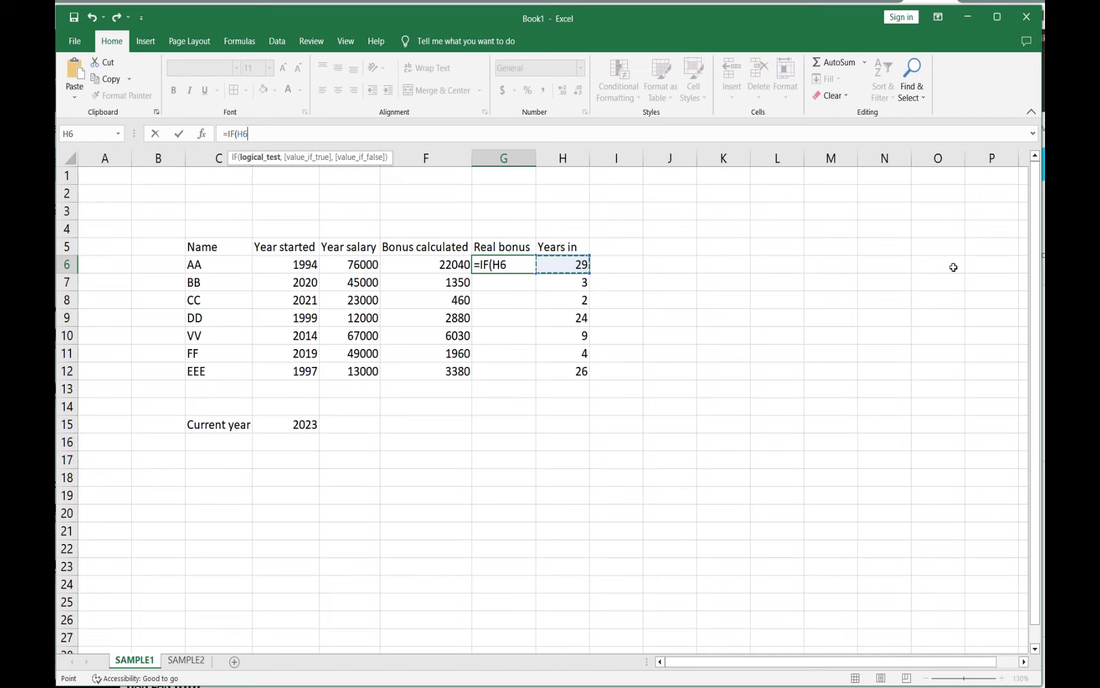
text(>=5)
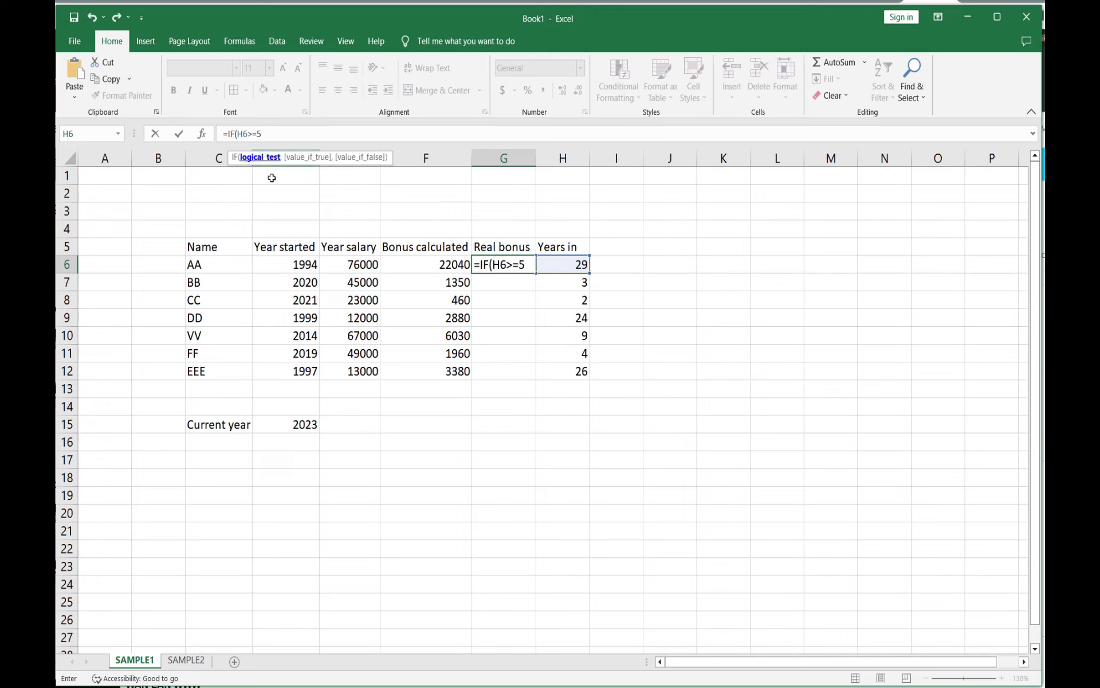
text(,)
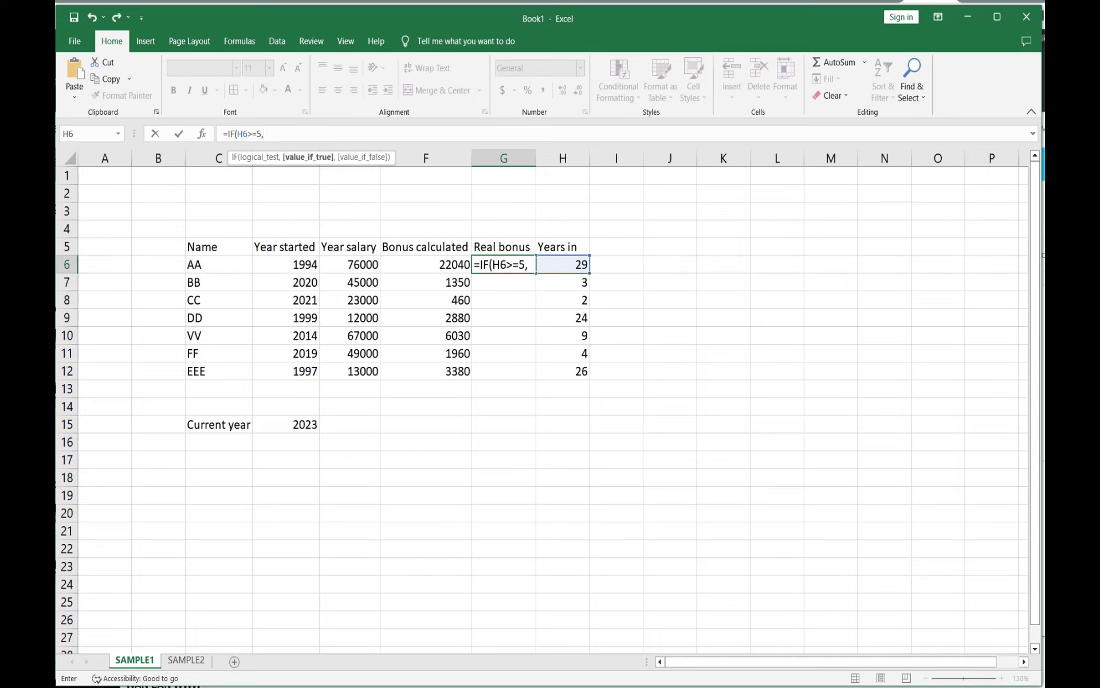
click(427, 263)
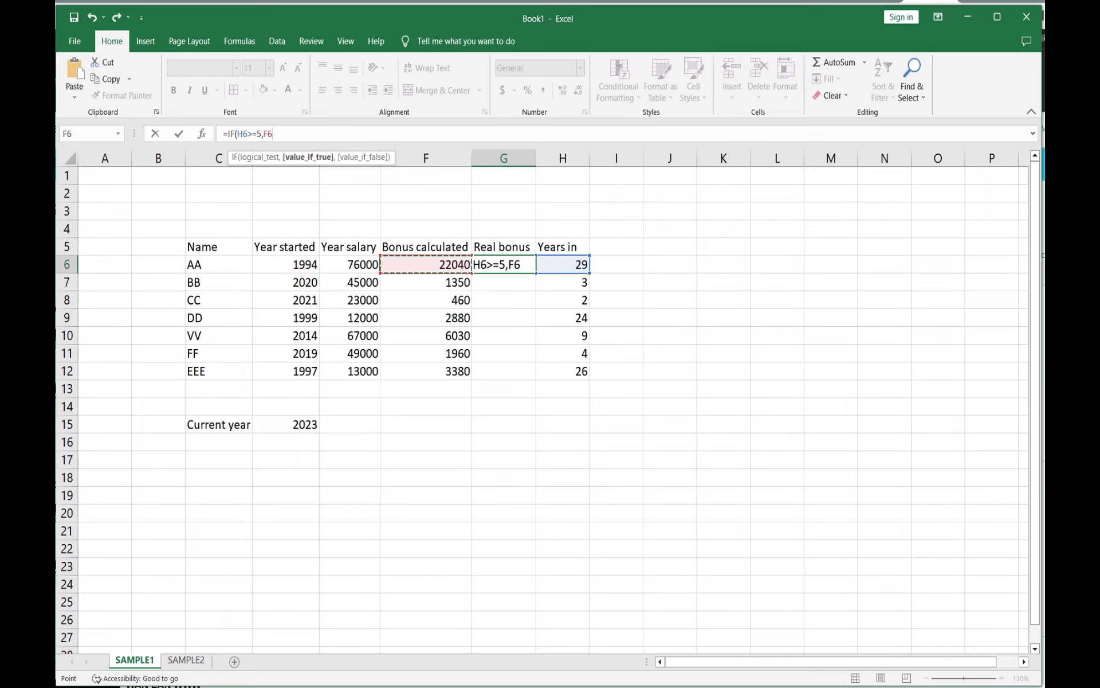
text(,)
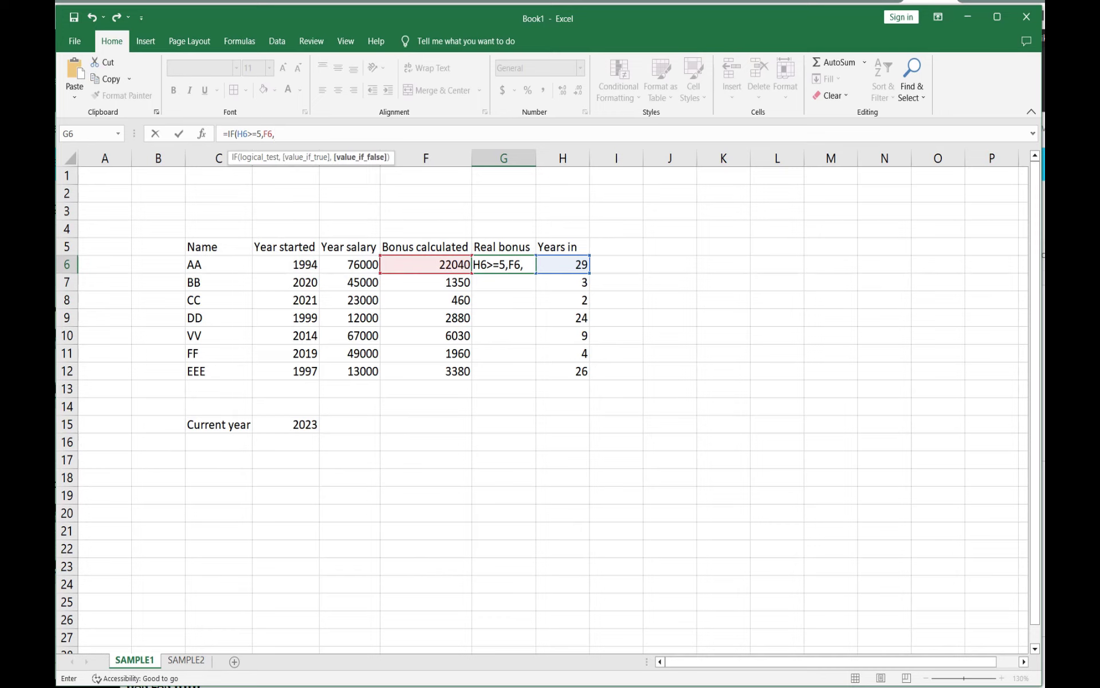
text(0)
text())
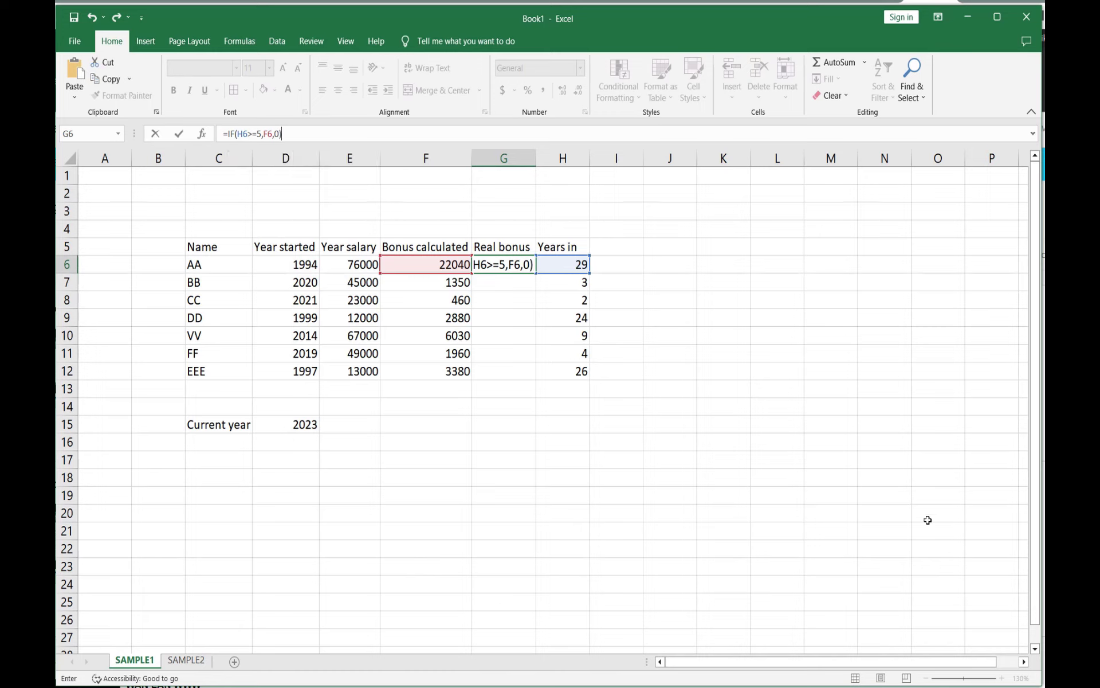
click(179, 137)
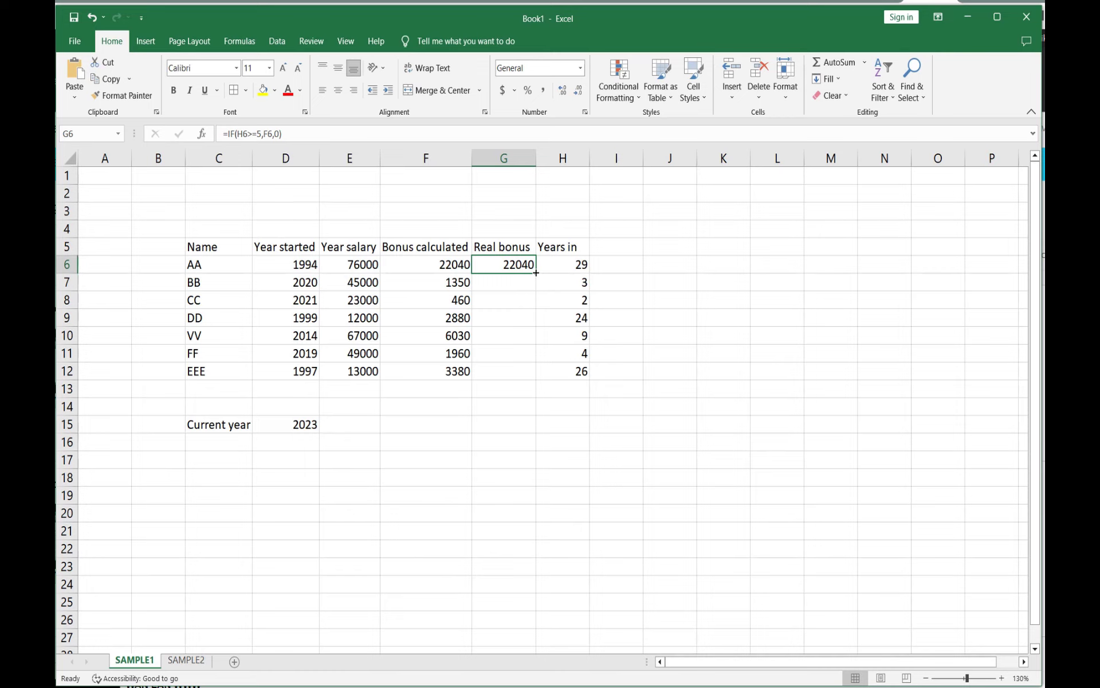
drag(536, 273, 534, 380)
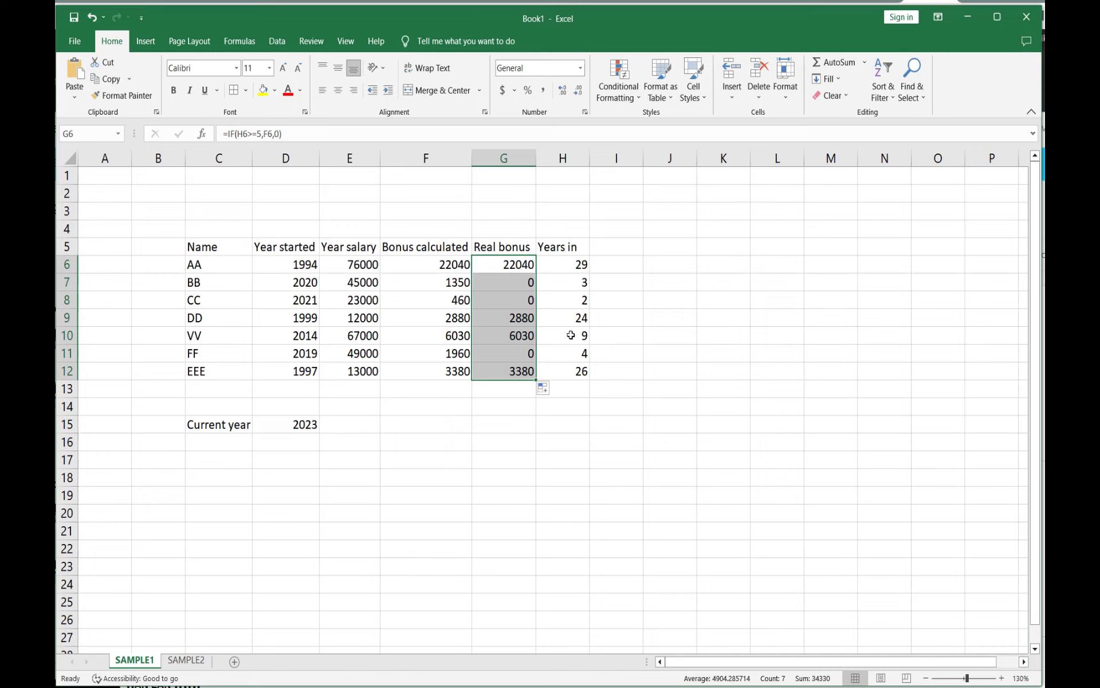
click(551, 422)
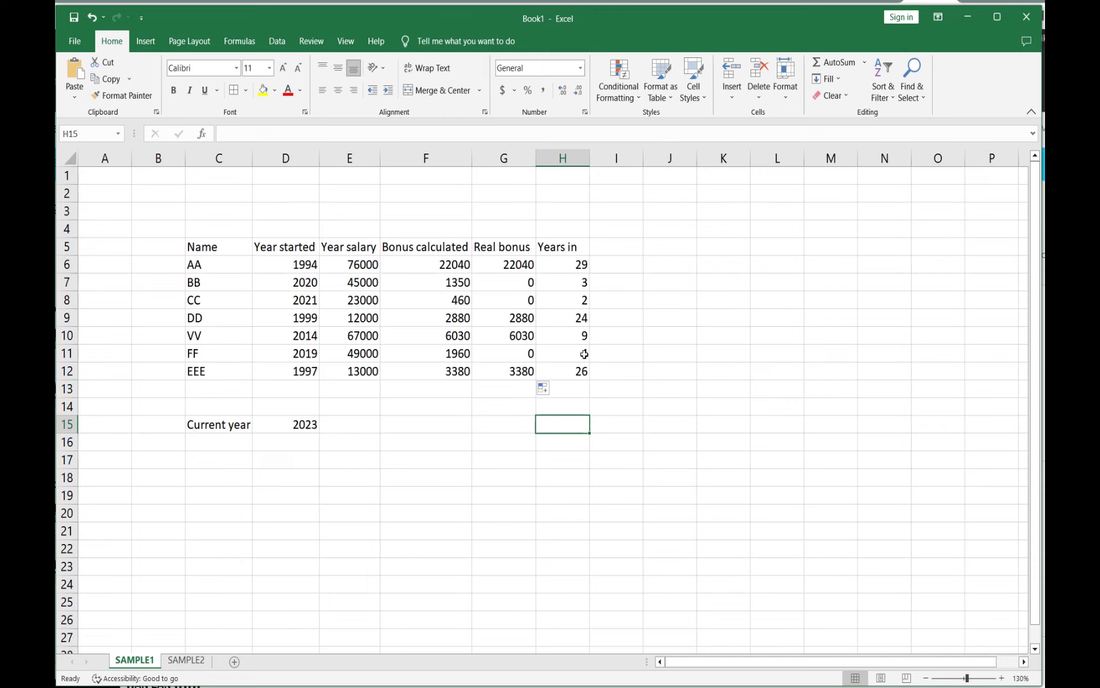
Step: Change the year started in D11 to 2017
click(312, 353)
double_click(313, 353)
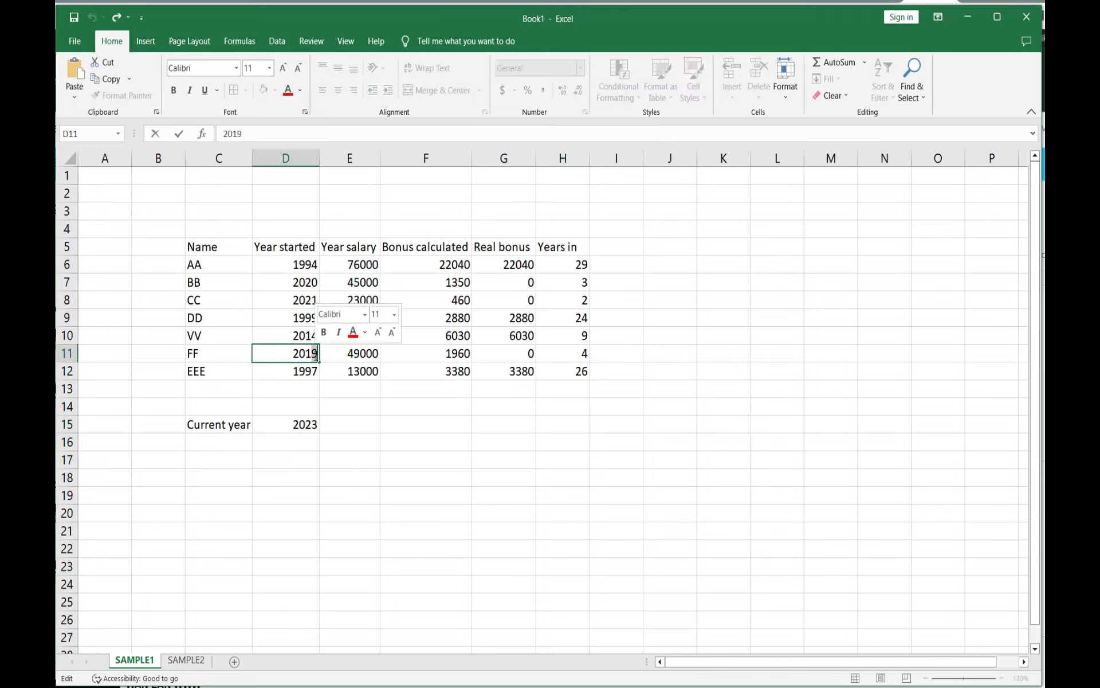
text(7)
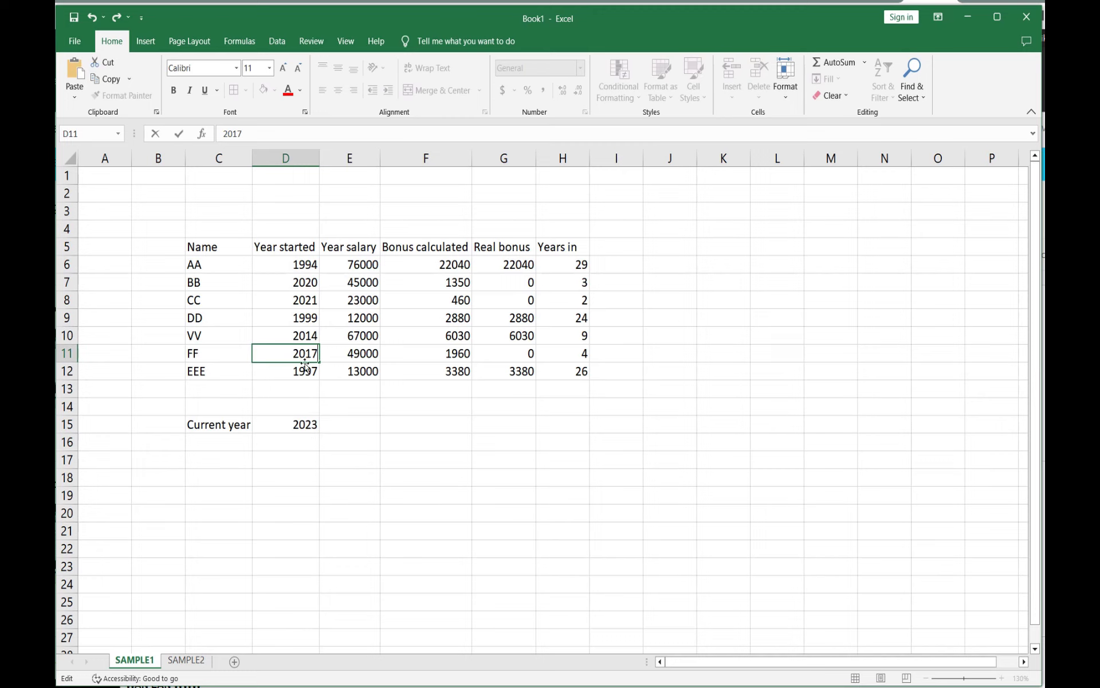
click(432, 422)
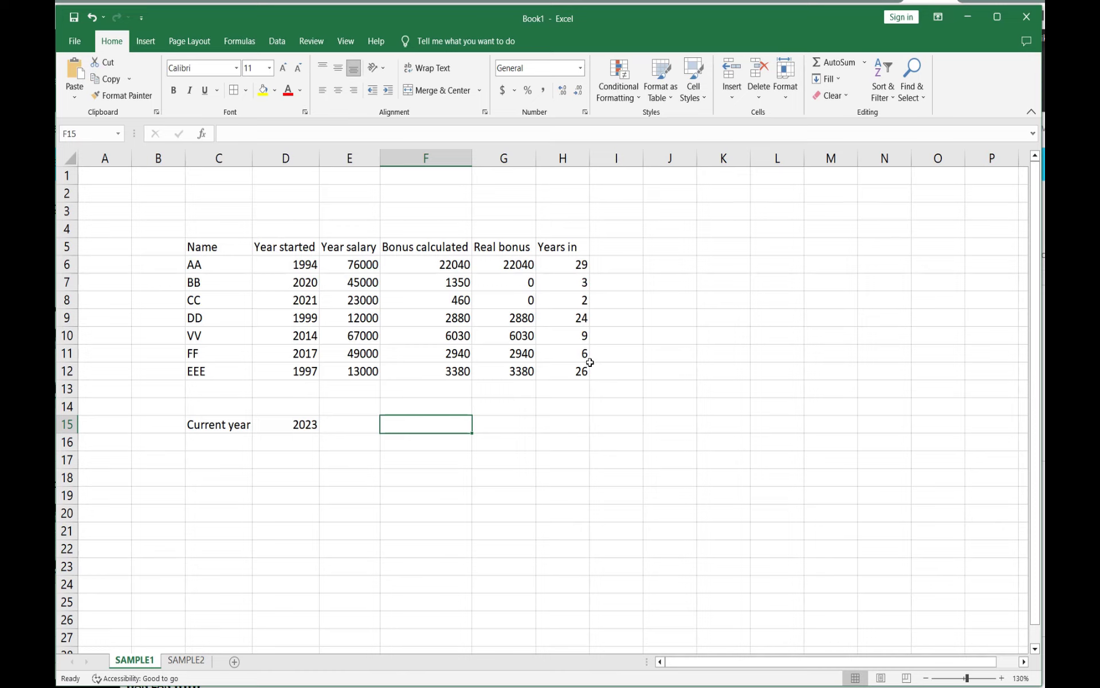
Step: Apply all borders to the table range C5:H12
click(503, 442)
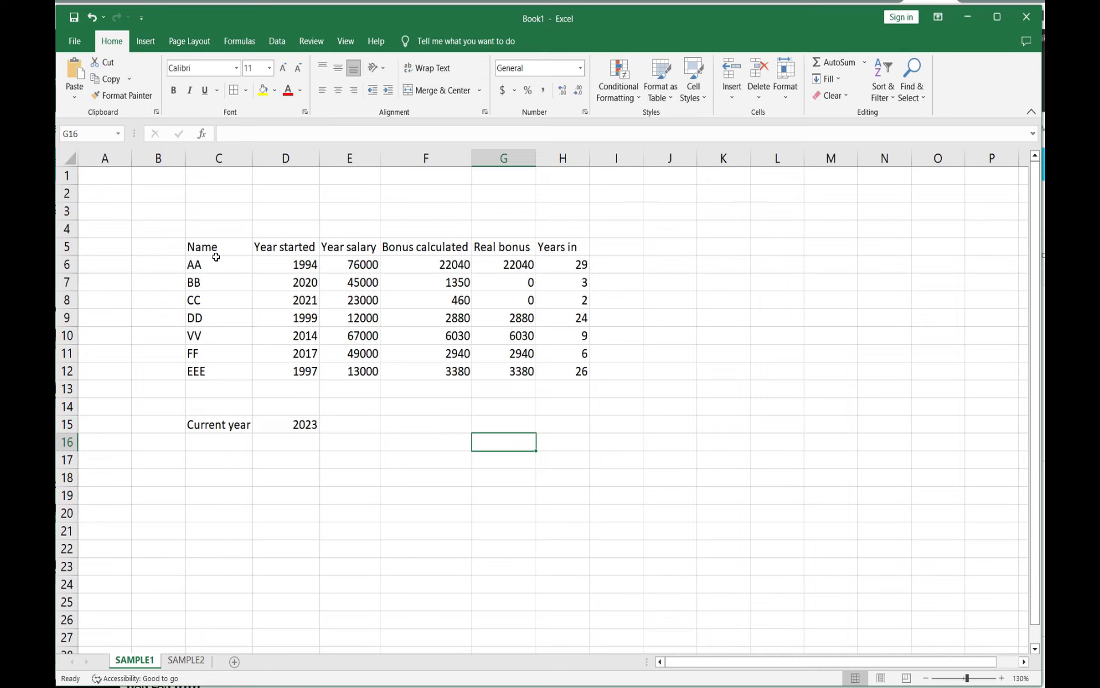
drag(201, 248, 588, 374)
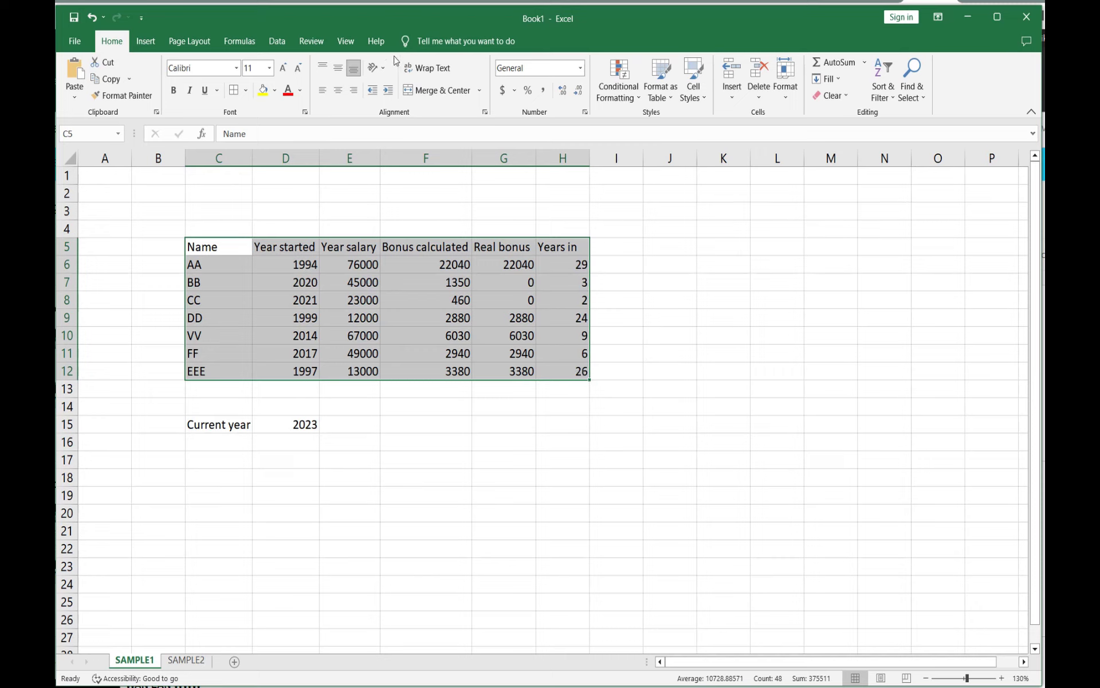
click(235, 91)
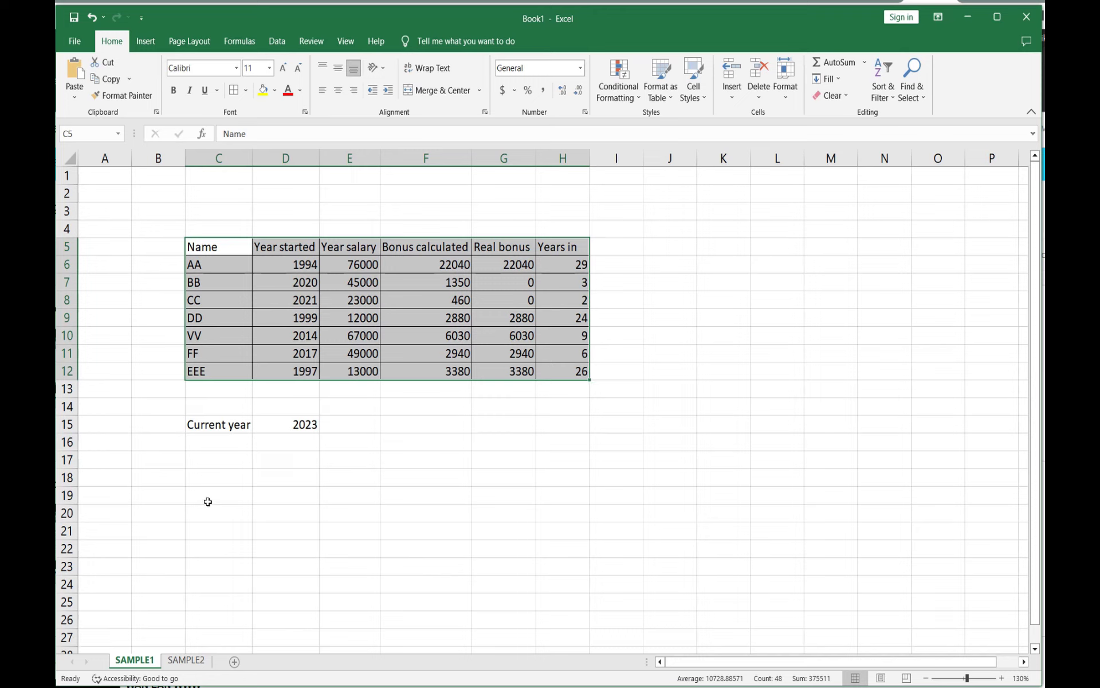
click(404, 435)
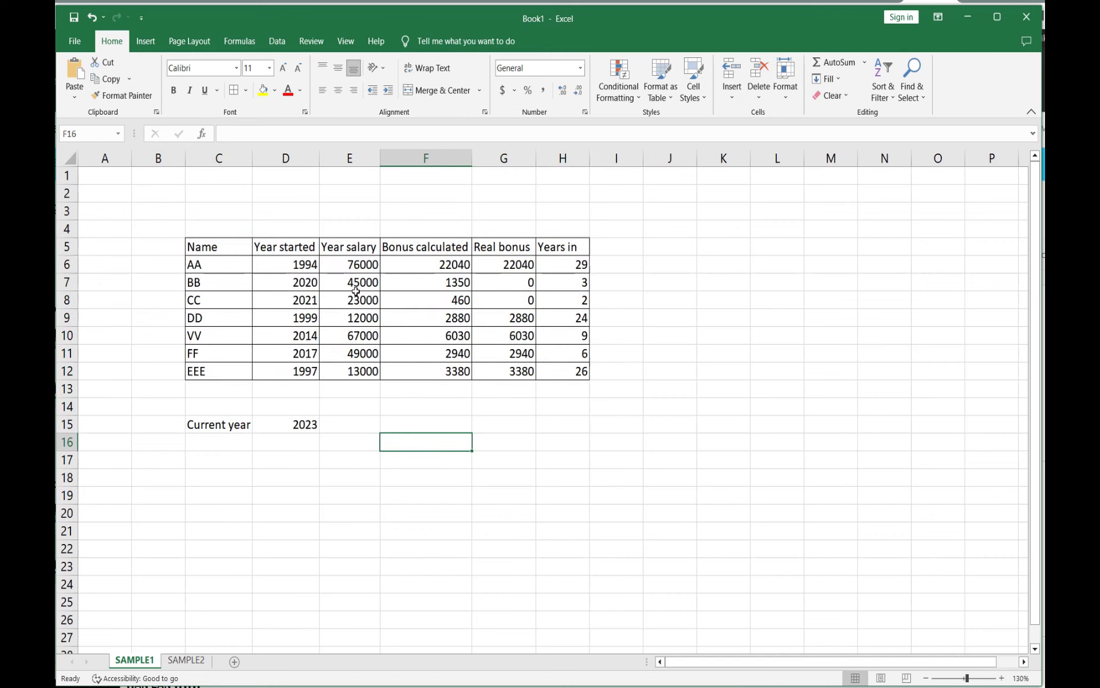
Step: Apply the Accounting number format to the salary and bonus cells E6:G12
drag(346, 263, 439, 373)
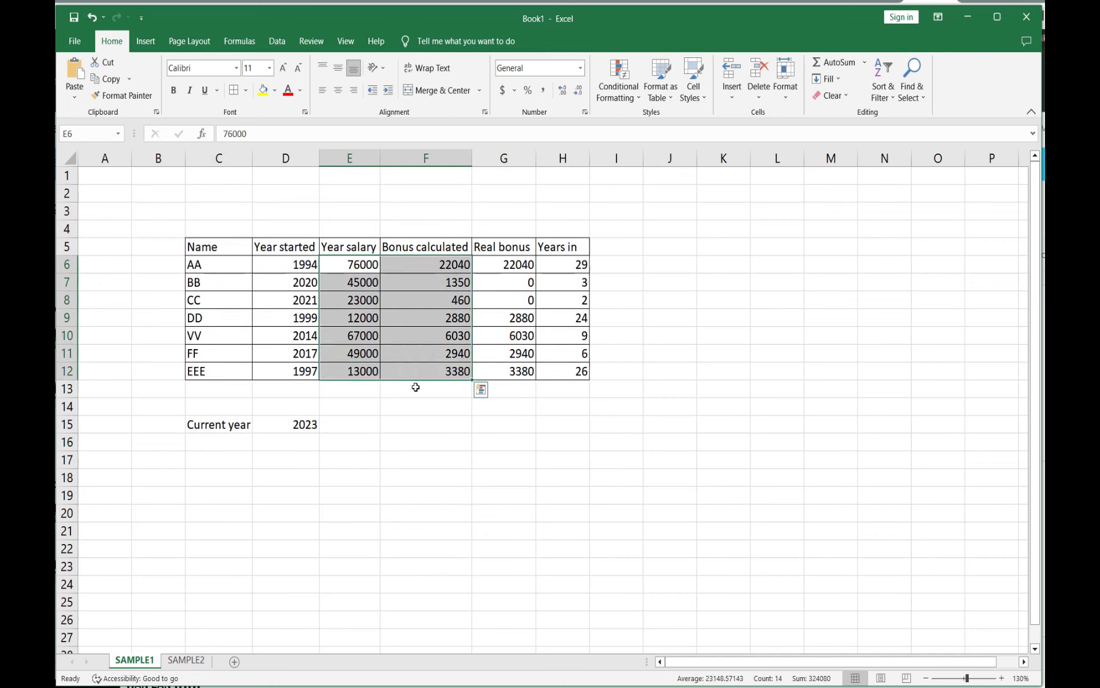
click(421, 414)
drag(361, 265, 507, 373)
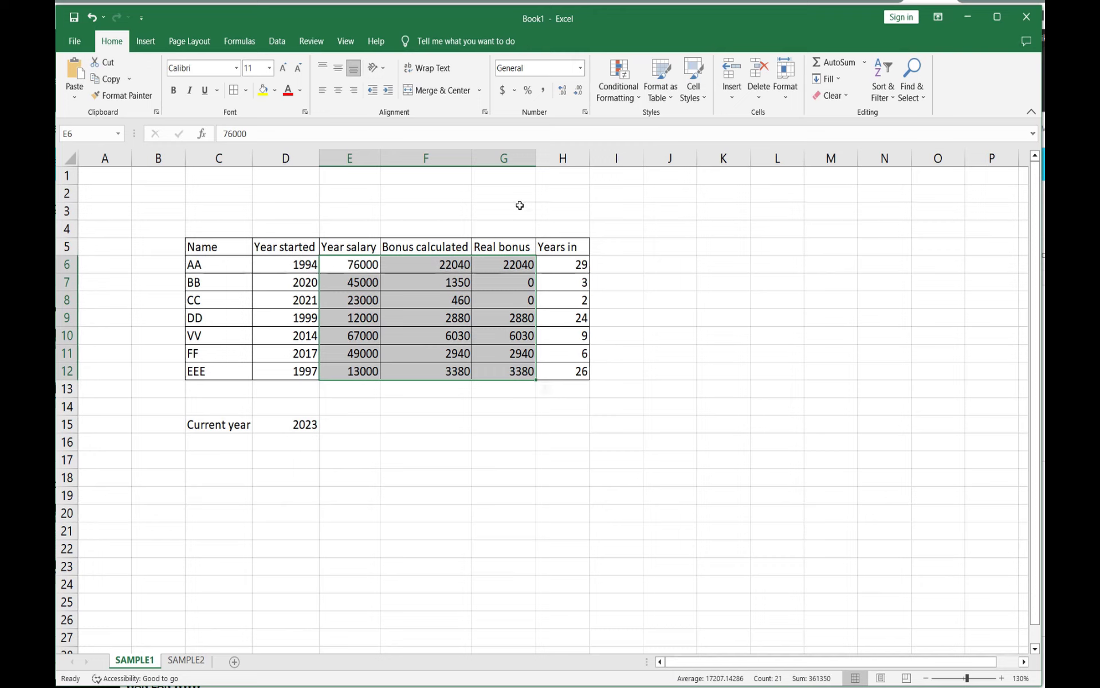
click(503, 91)
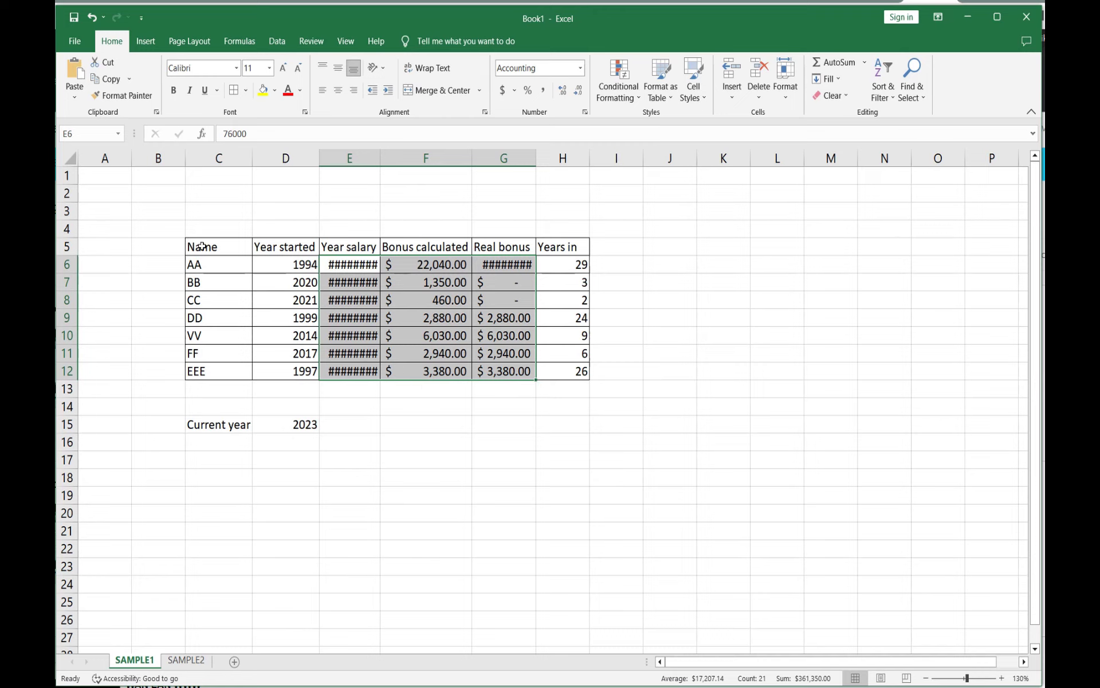
Step: AutoFit the column widths for the range C1:H20
drag(193, 175, 563, 515)
drag(563, 515, 563, 515)
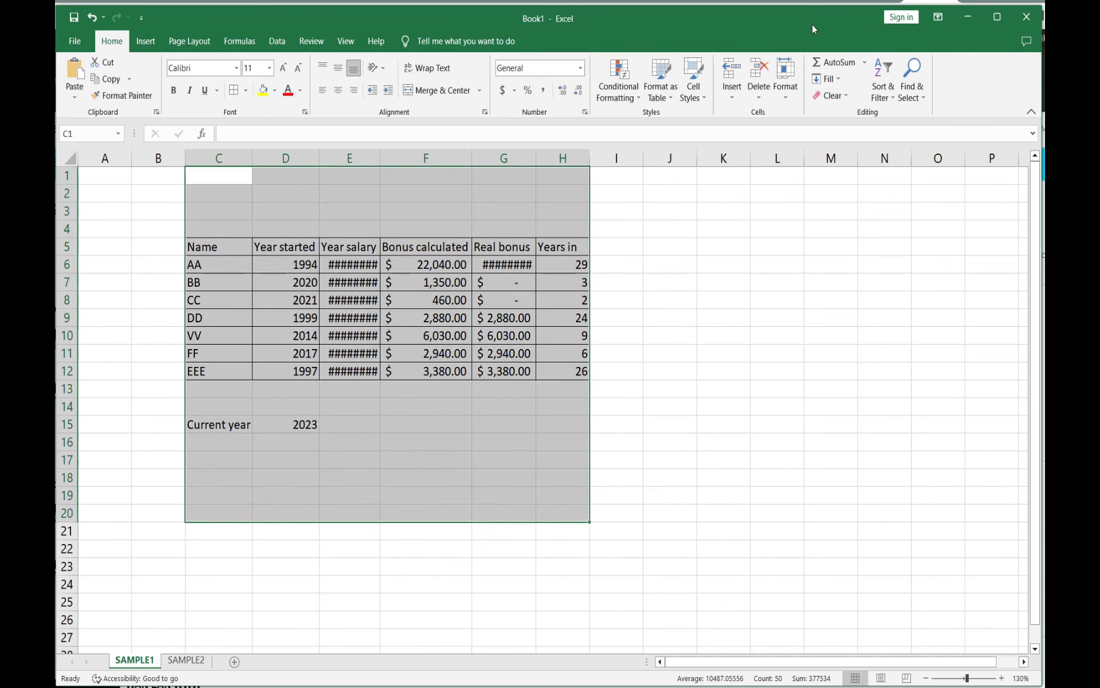
click(785, 86)
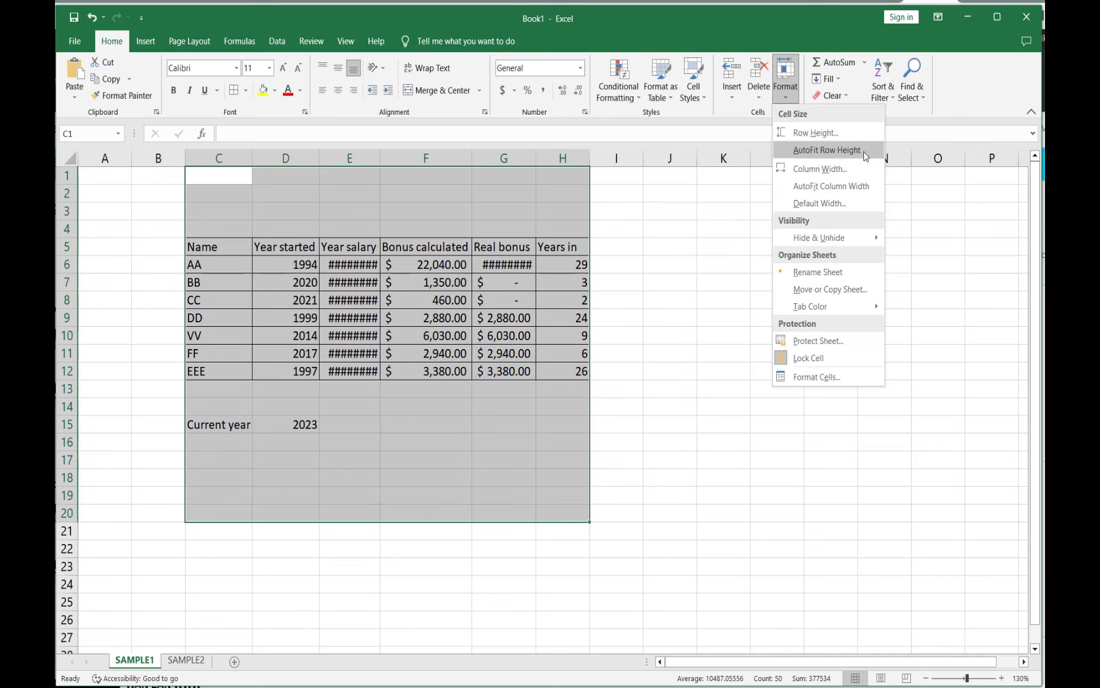
click(829, 185)
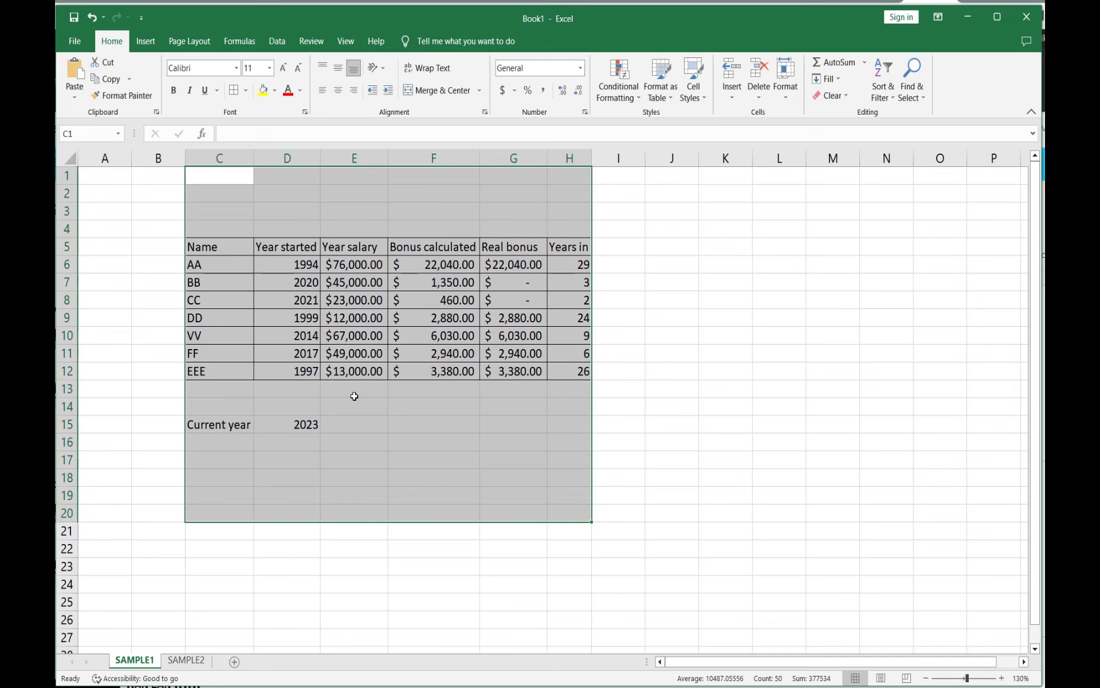
click(706, 436)
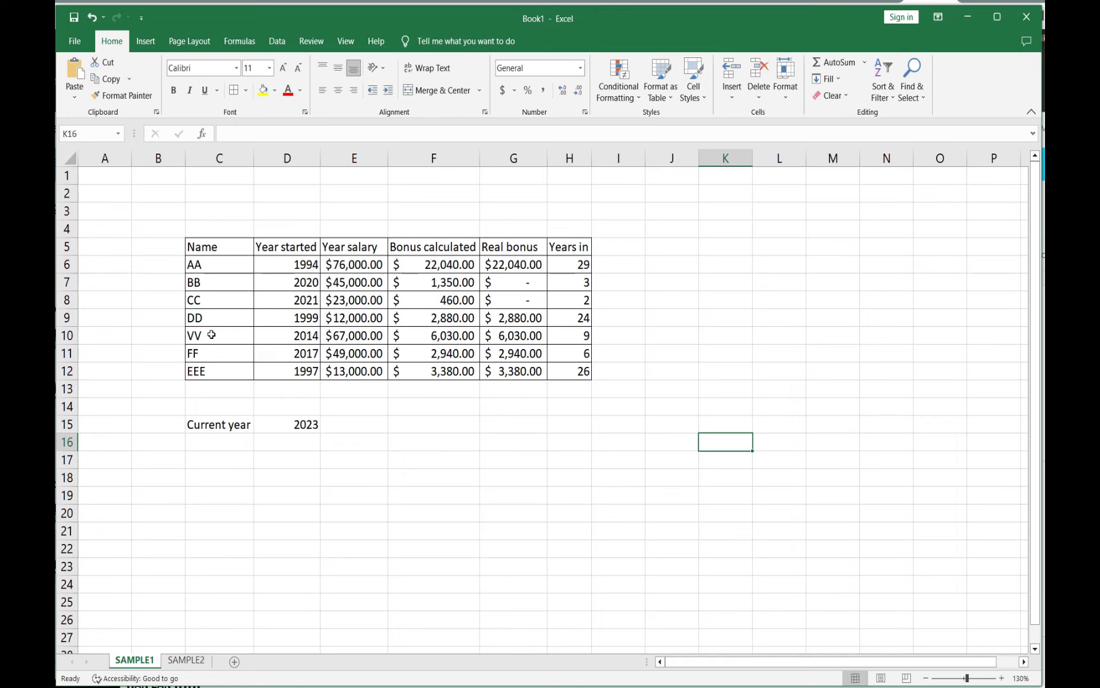
Step: Open the print preview of the sheet and return to the worksheet
click(74, 42)
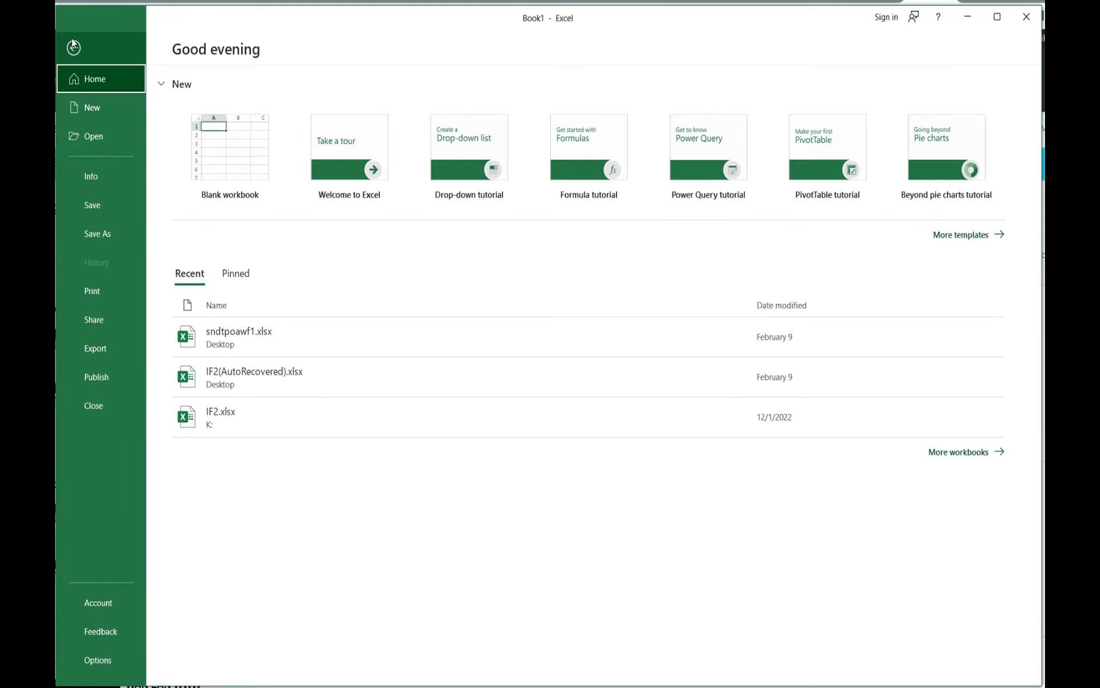
click(91, 290)
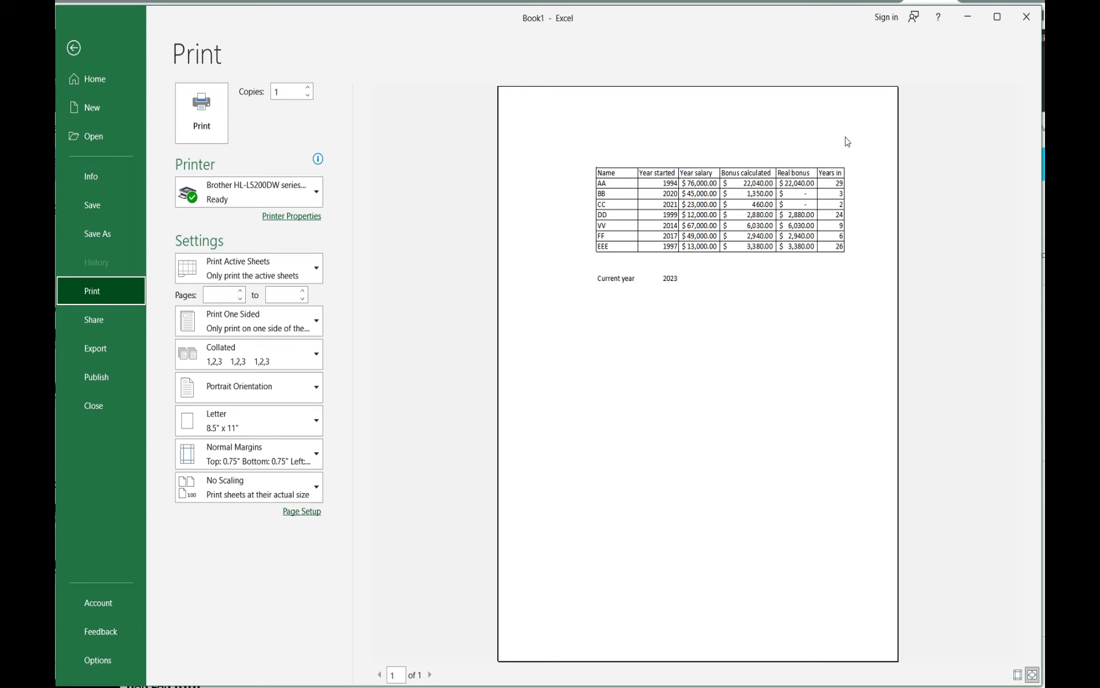
click(74, 48)
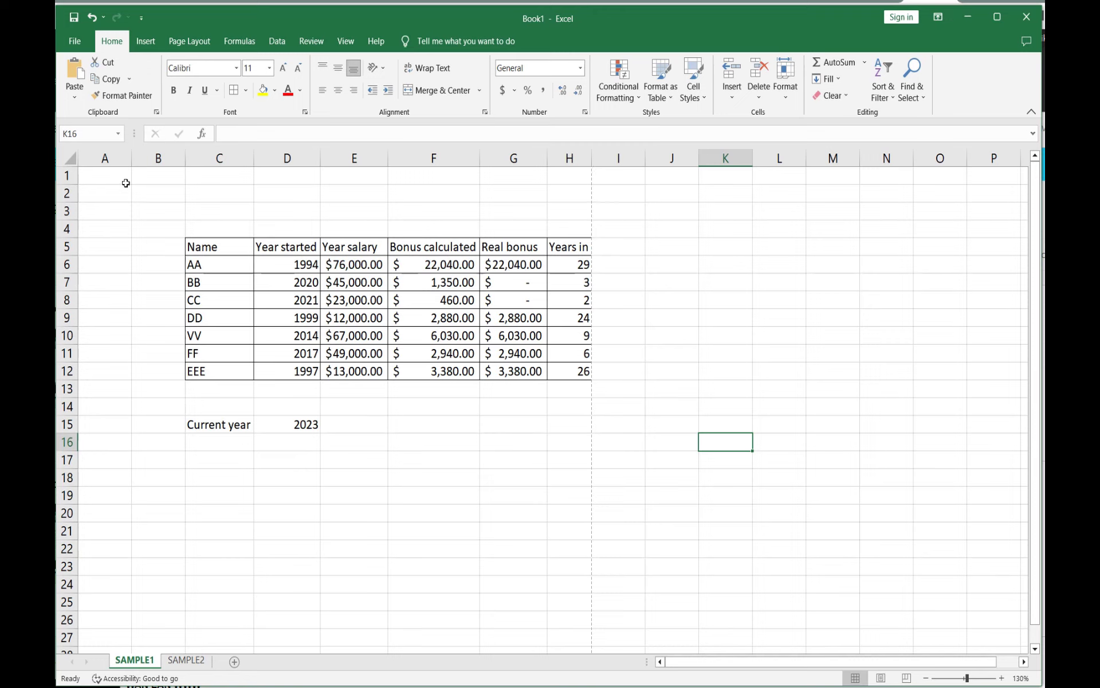
Step: Merge and center cells A1:H2 and fill them with a gray theme color
drag(113, 173, 565, 193)
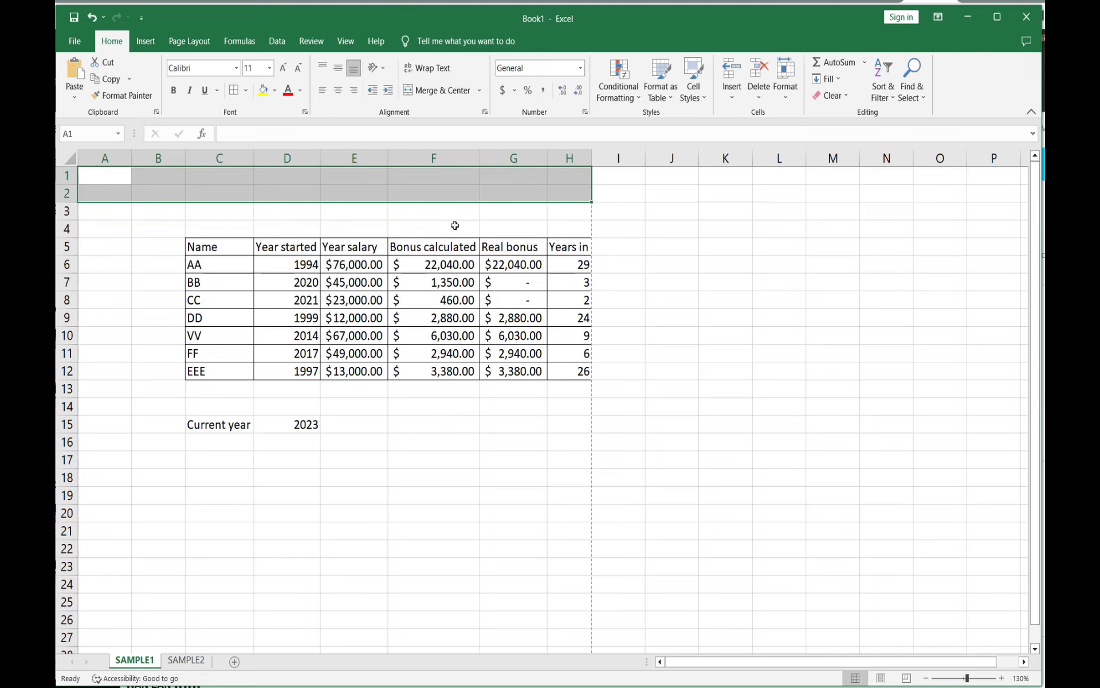
click(406, 92)
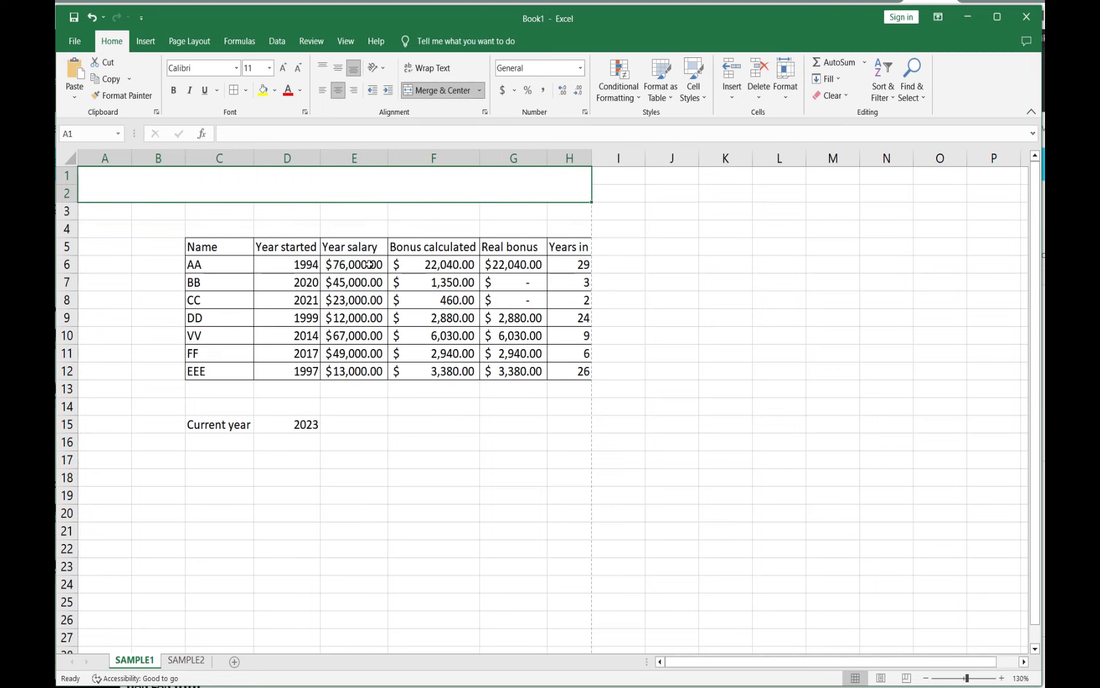
click(276, 91)
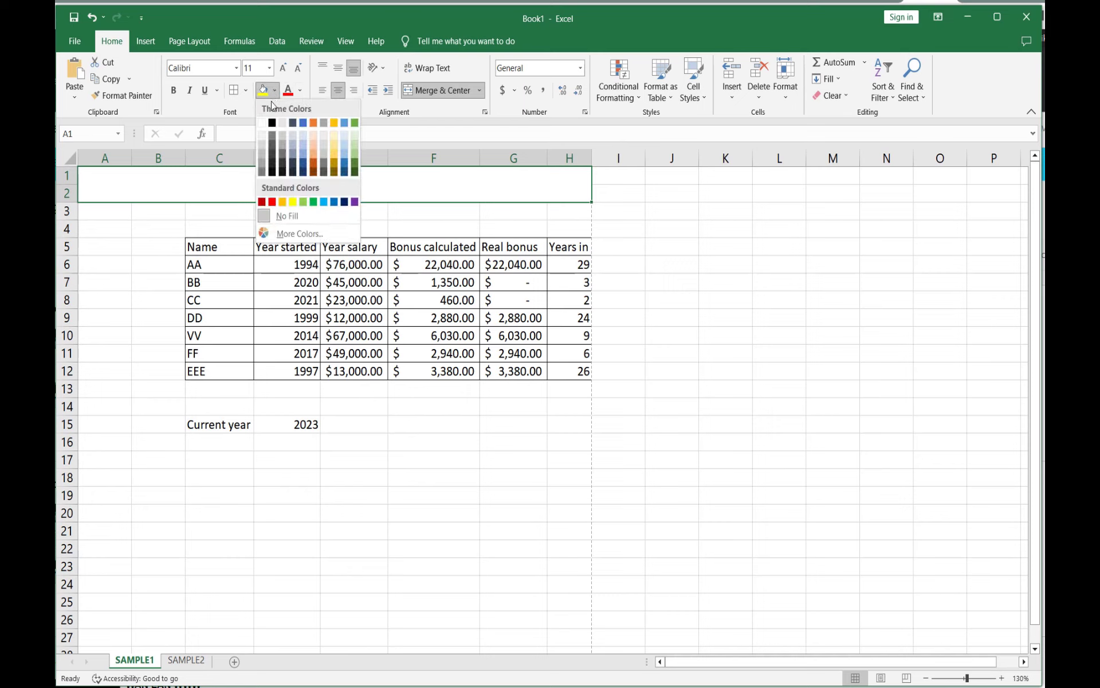
click(327, 154)
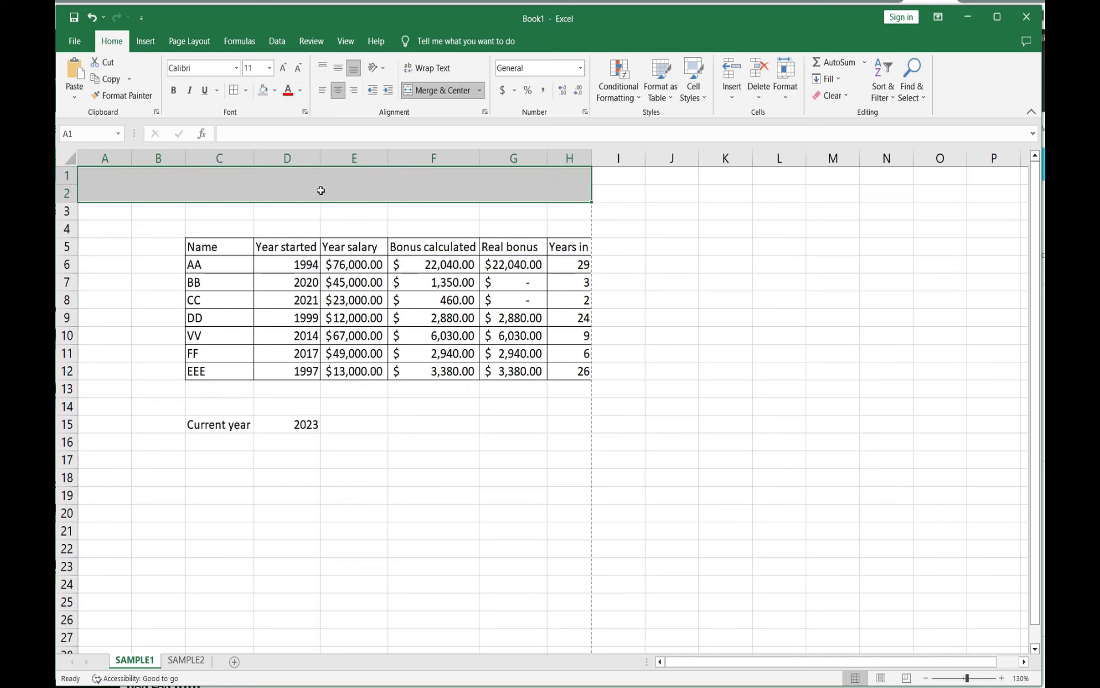
Step: Enter the title BONUS CALCULATION in the merged header cell and set its font size to 22
double_click(322, 190)
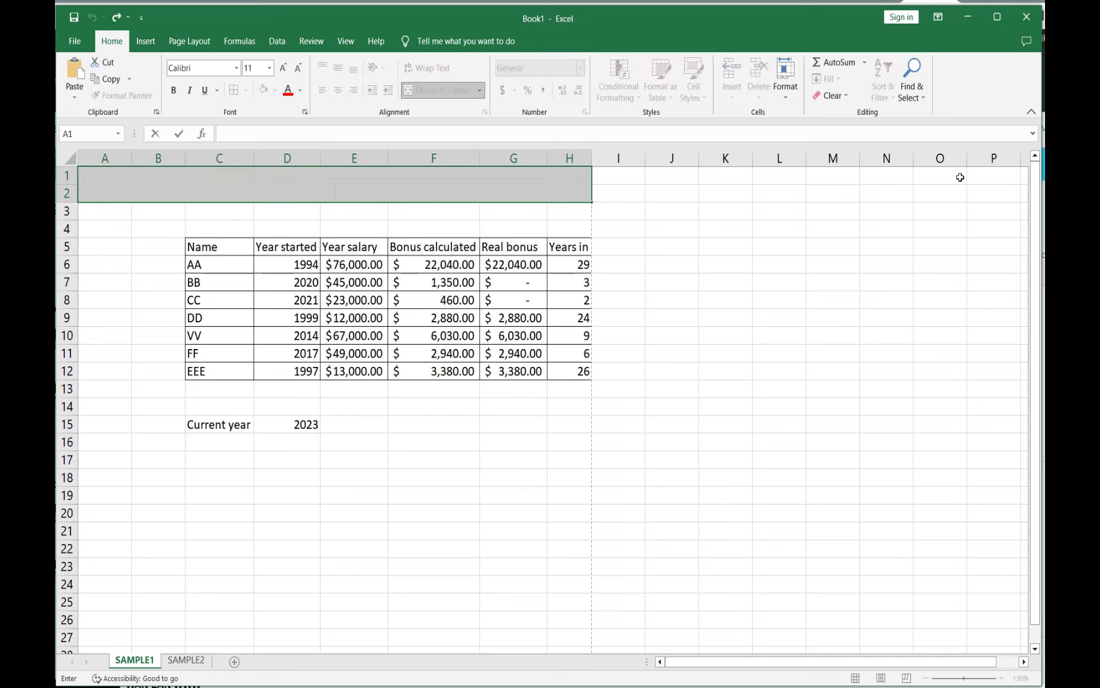
text(BONUS CALCULA)
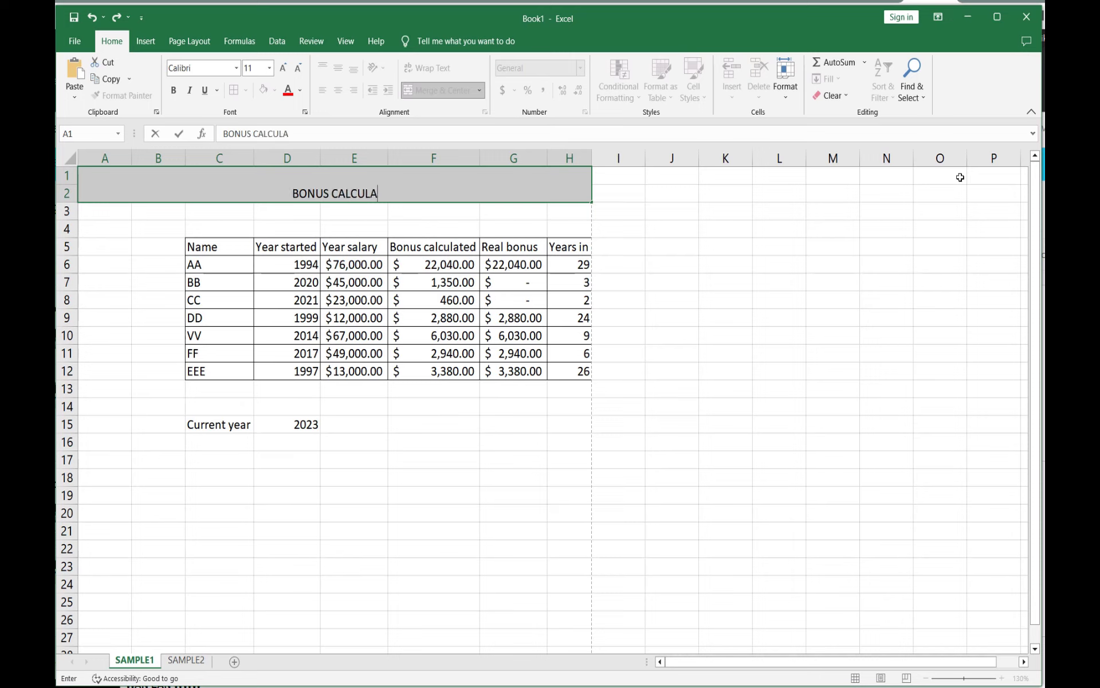
text(TION)
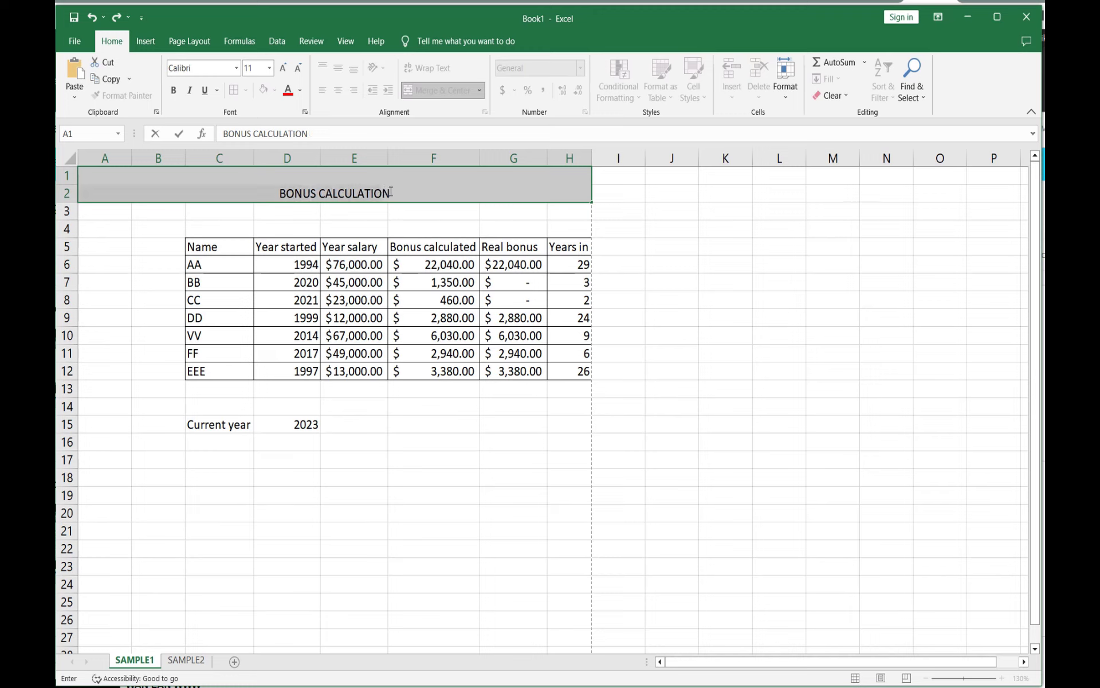
click(268, 68)
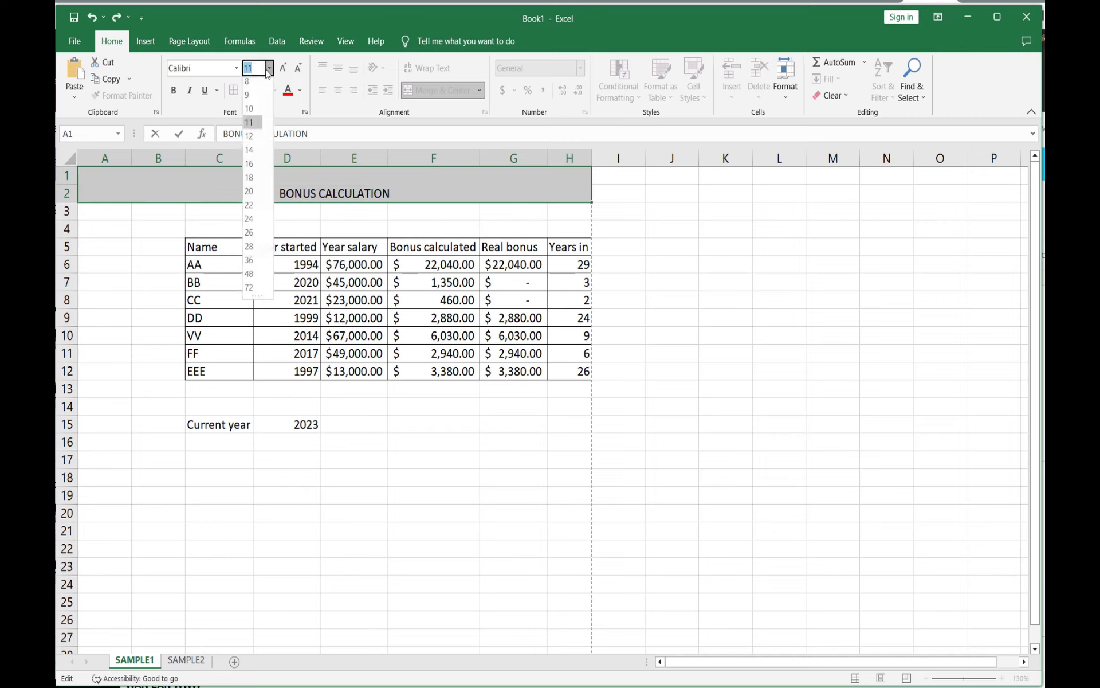
click(249, 209)
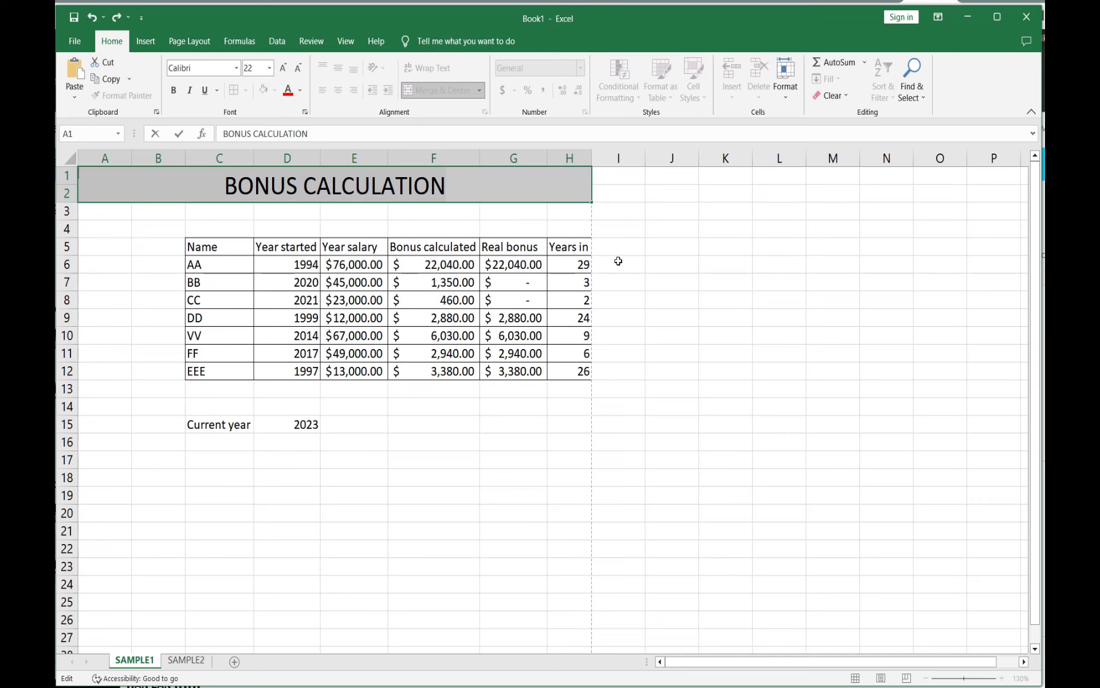
click(519, 211)
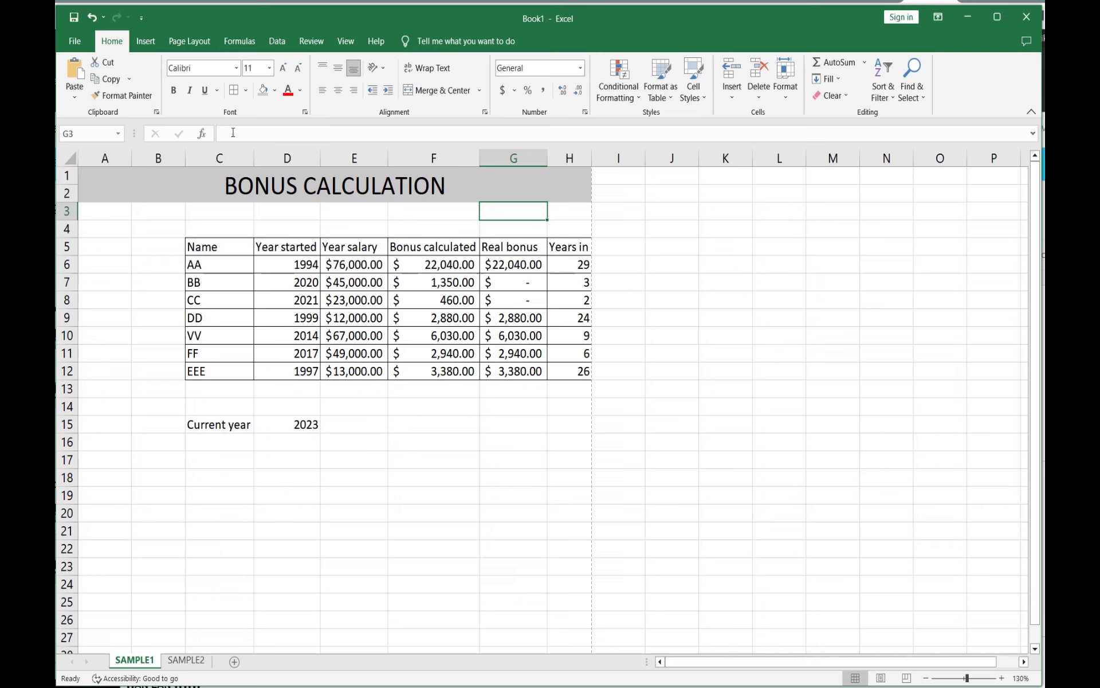
Step: Enter the formula =today() in cell G3 to show the current date
click(629, 133)
text(=)
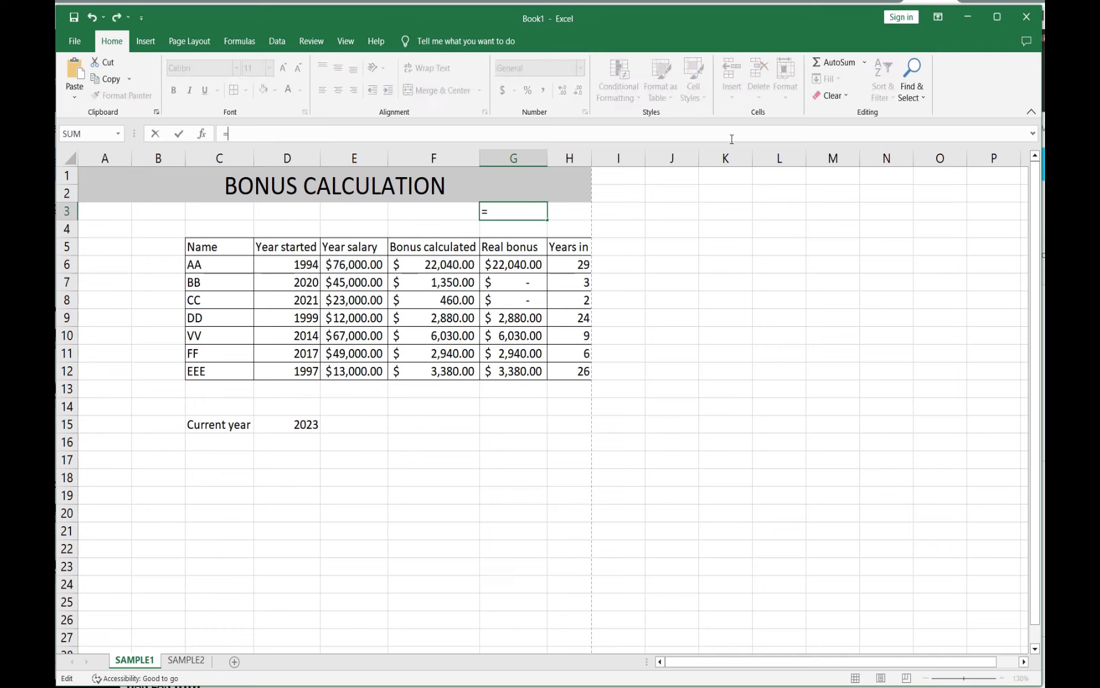
text(today)
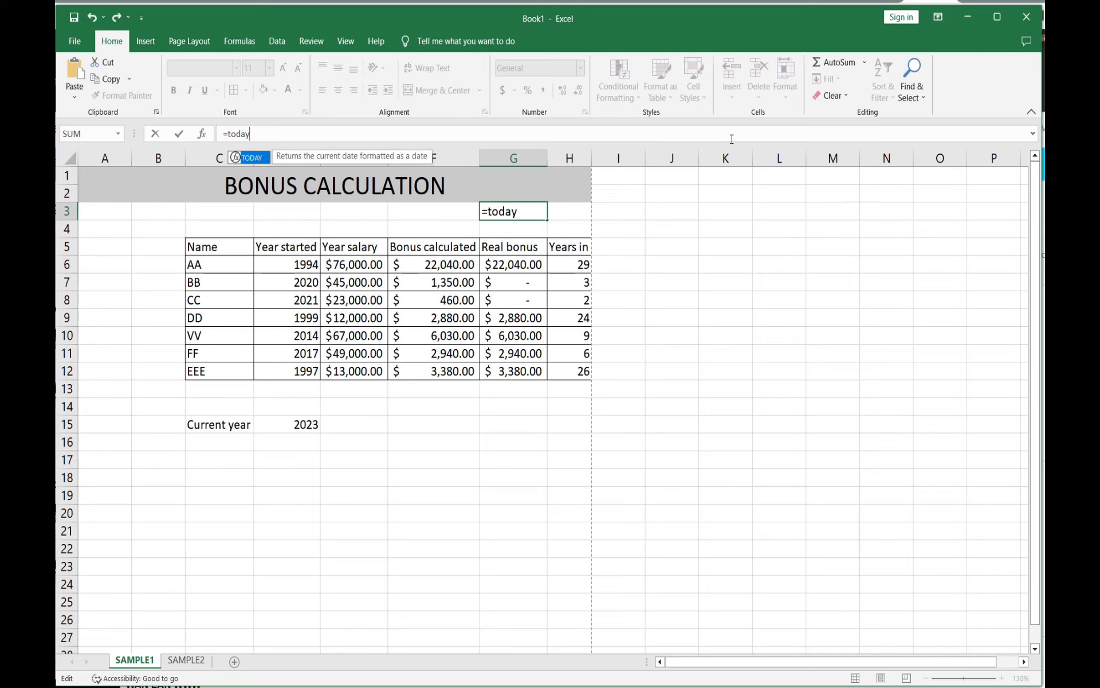
text(())
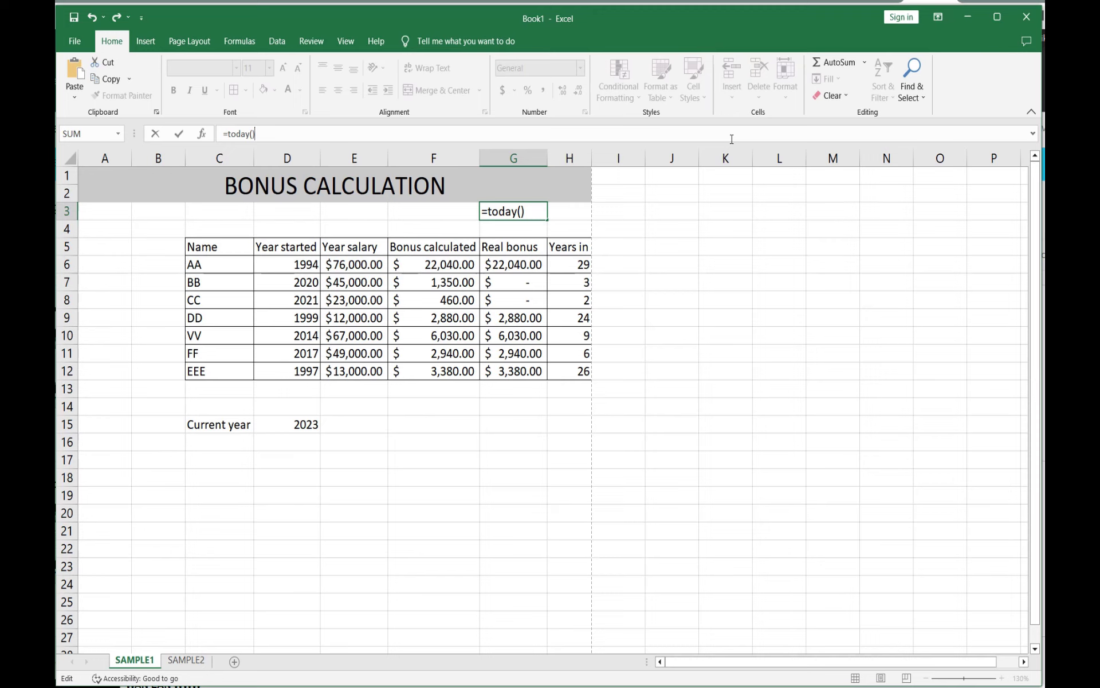
click(179, 135)
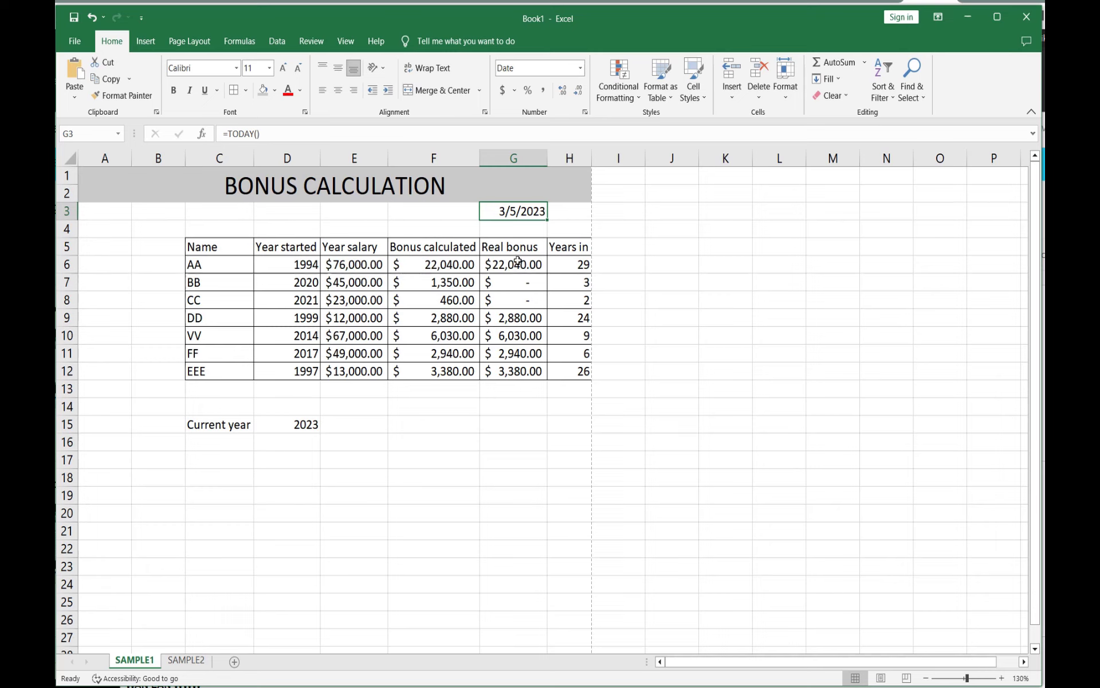
Step: Label cell F15 as Total
click(512, 425)
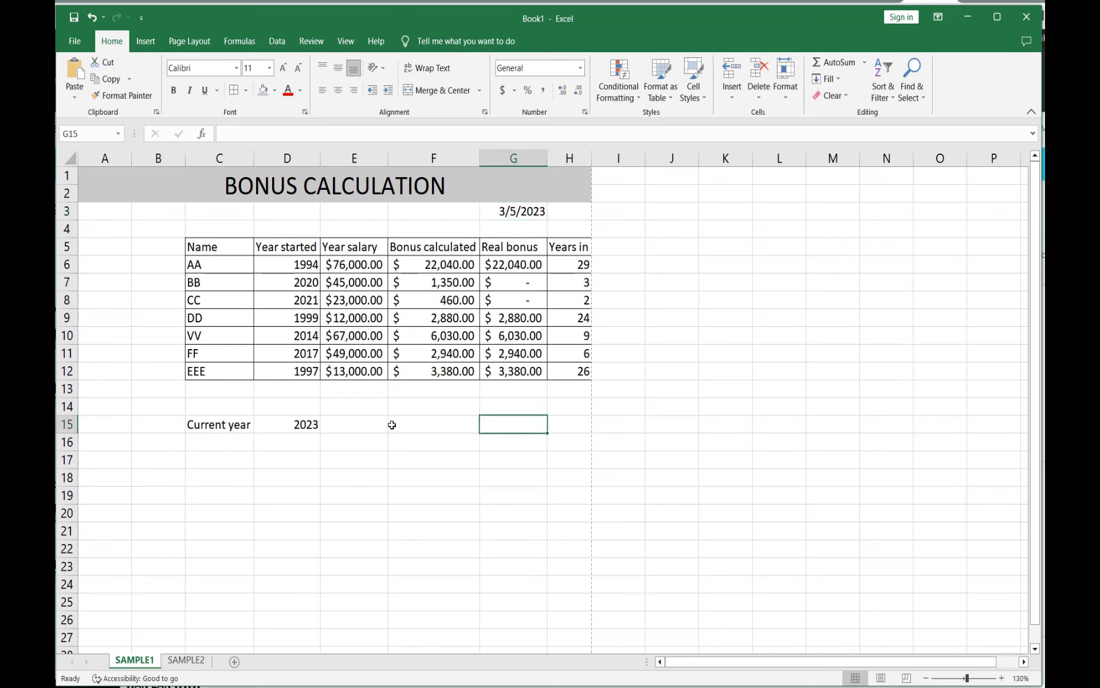
click(418, 425)
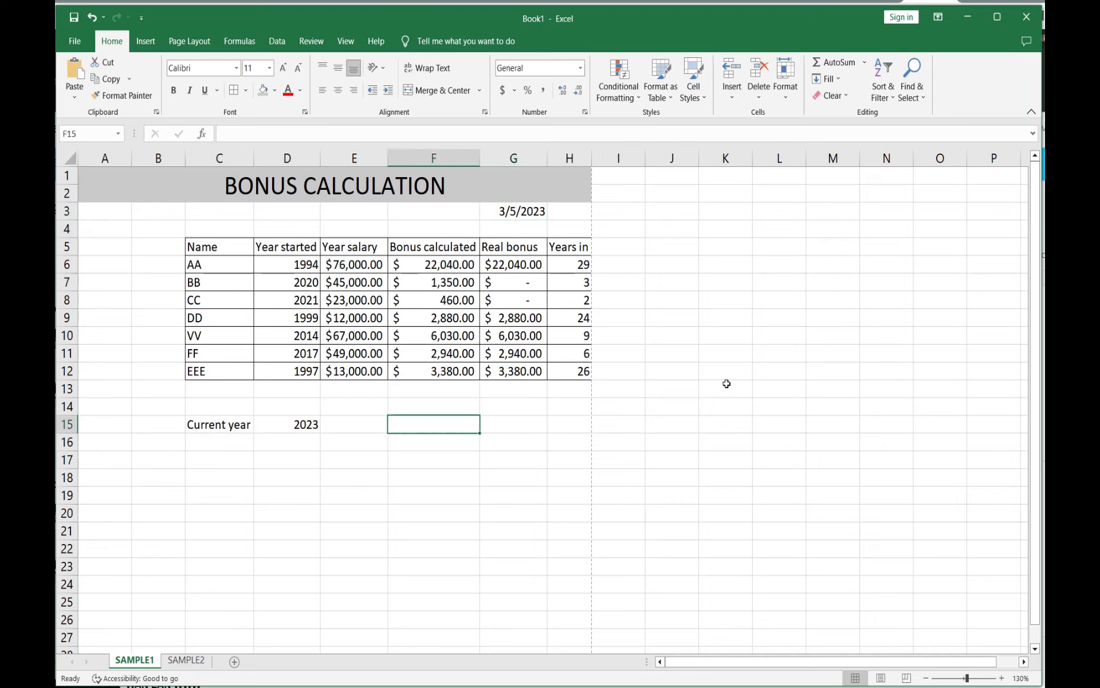
text(Total)
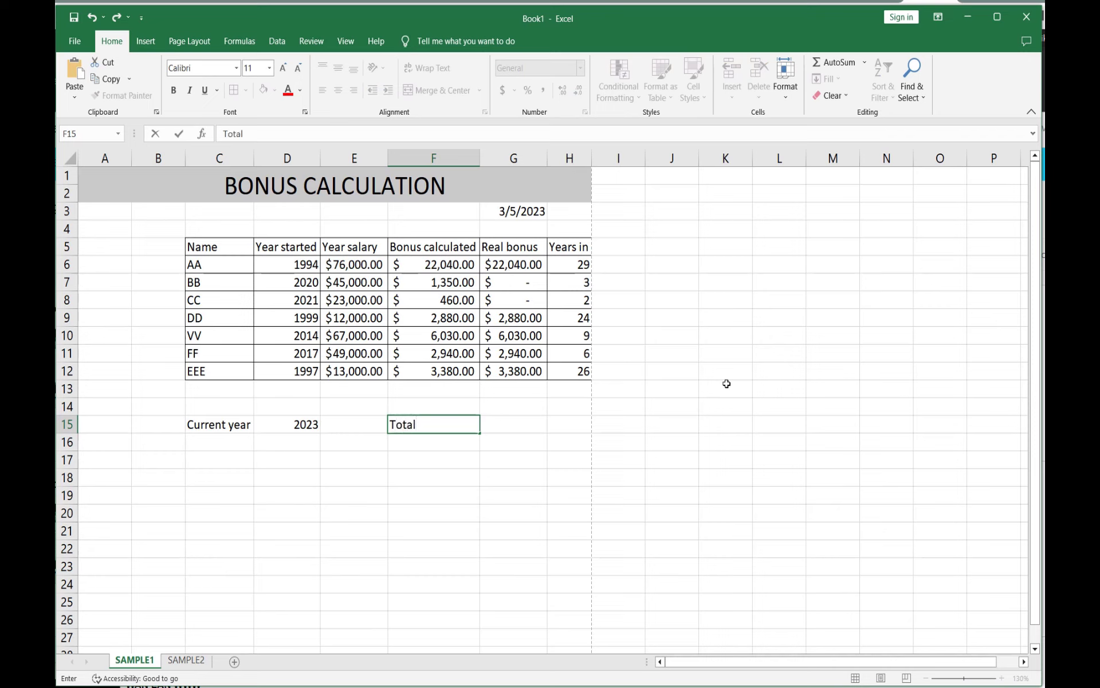
click(512, 425)
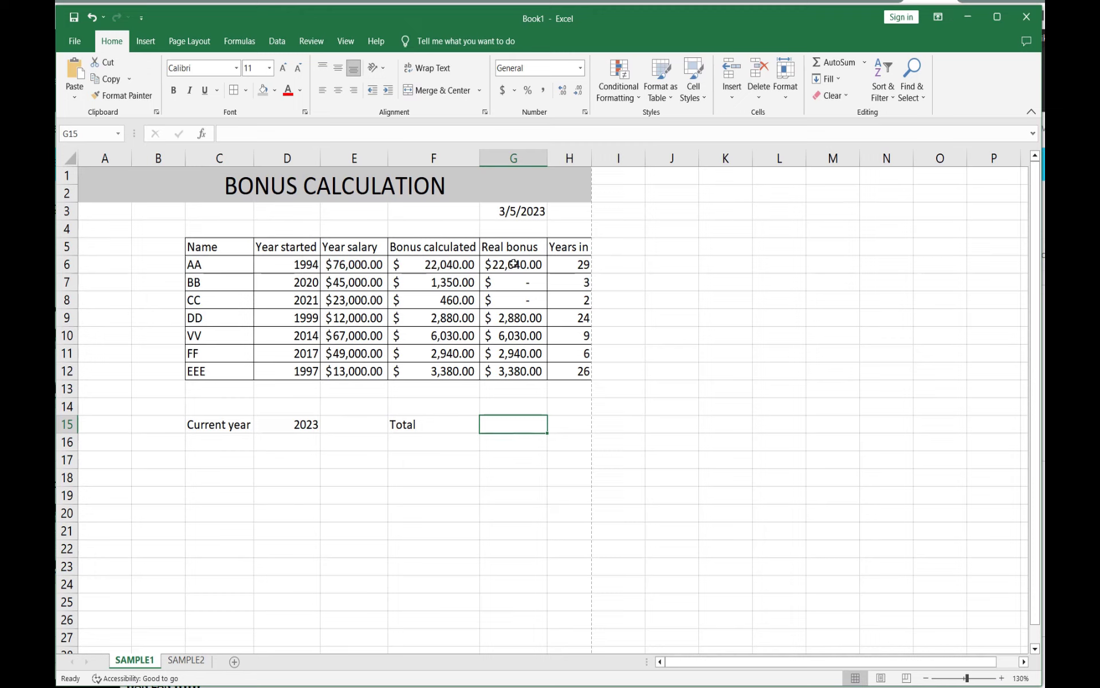
Step: Enter =sum(G6:G12) in cell G15 to total the real bonus column
drag(514, 263, 514, 372)
click(506, 430)
click(225, 135)
text(=)
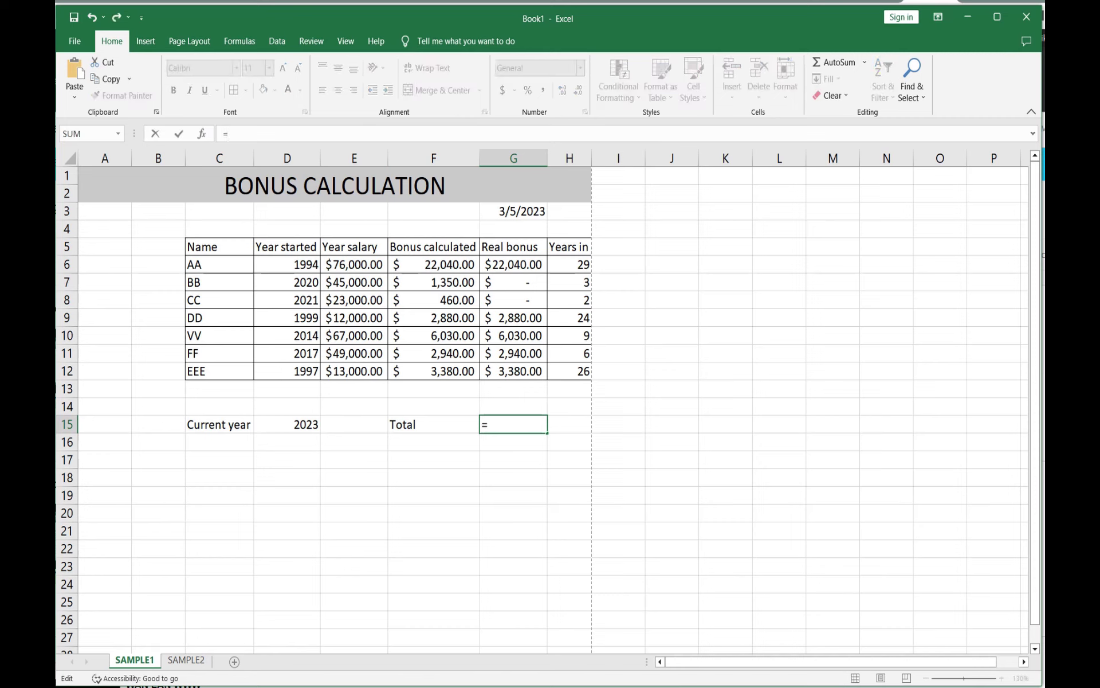
text(sum)
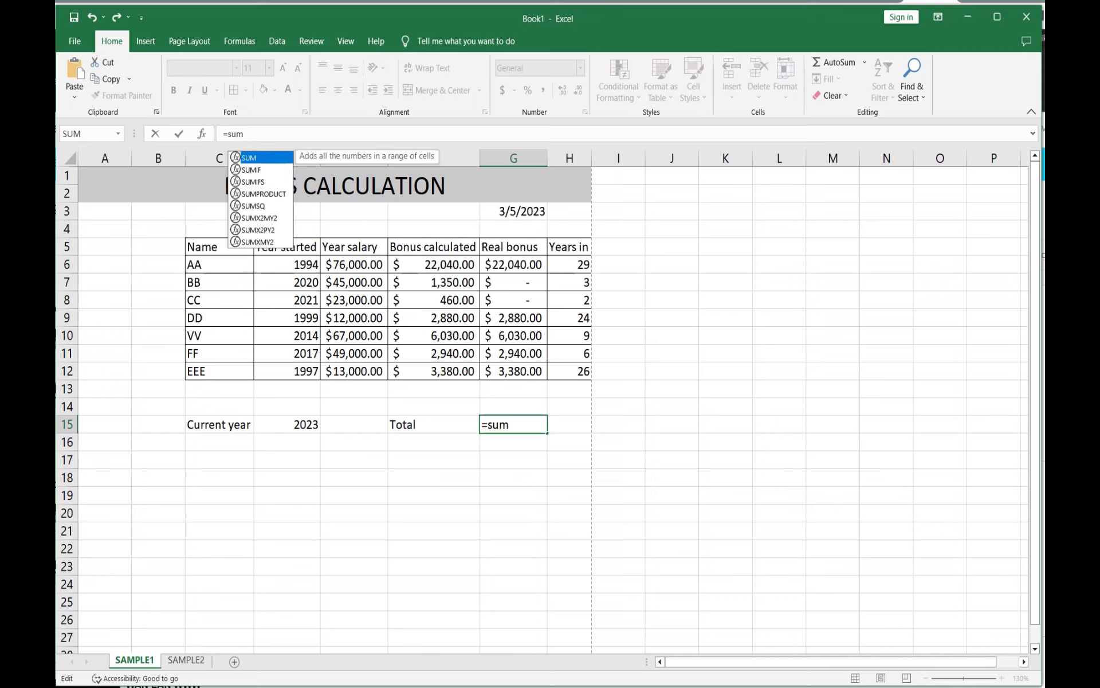
text(()
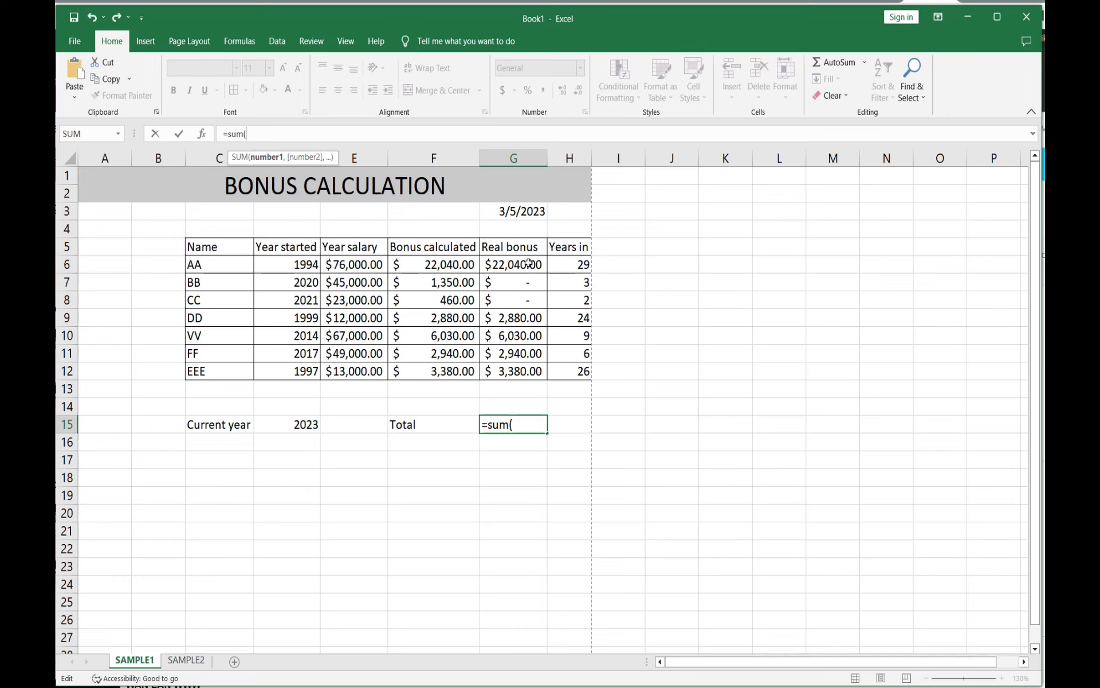
drag(530, 264, 519, 371)
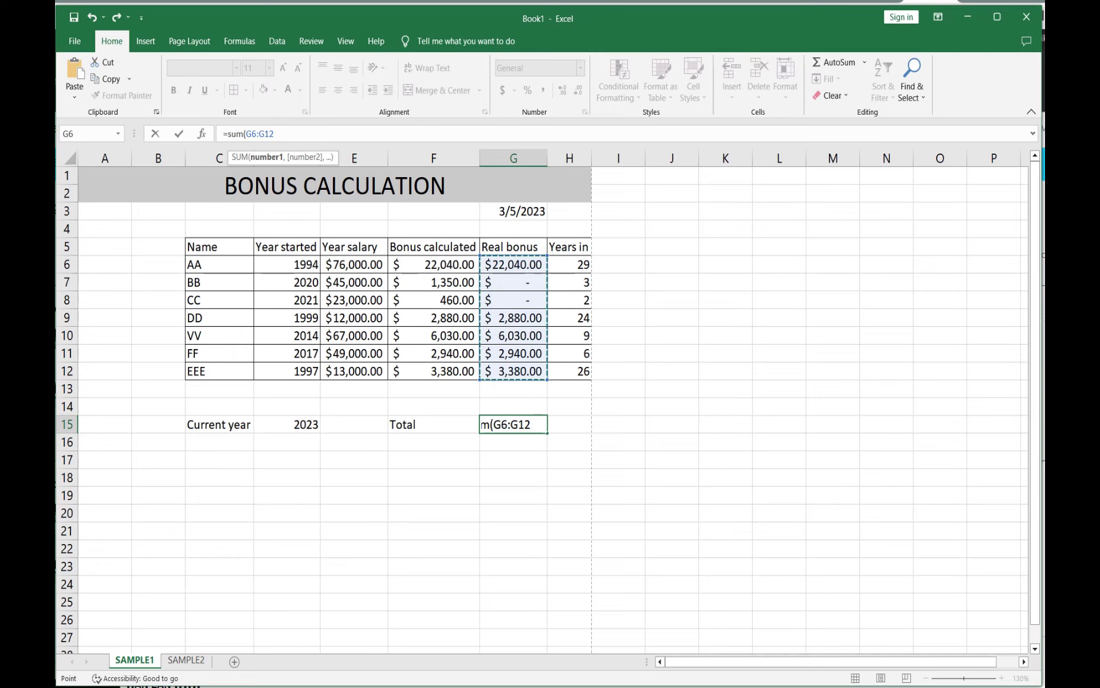
text())
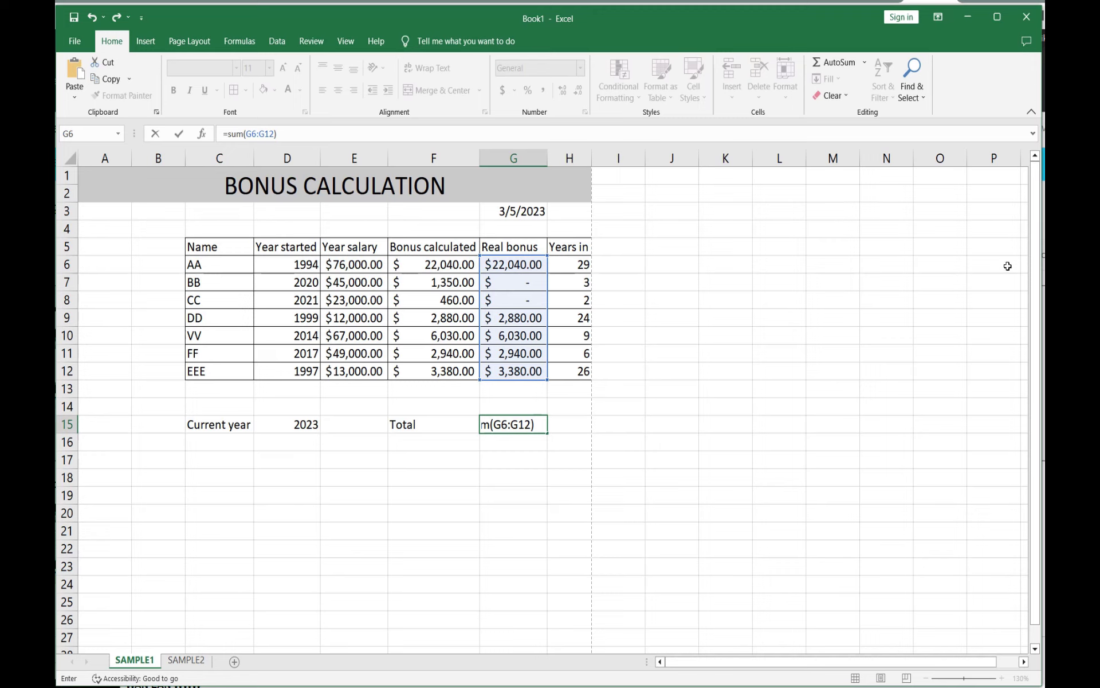
click(178, 136)
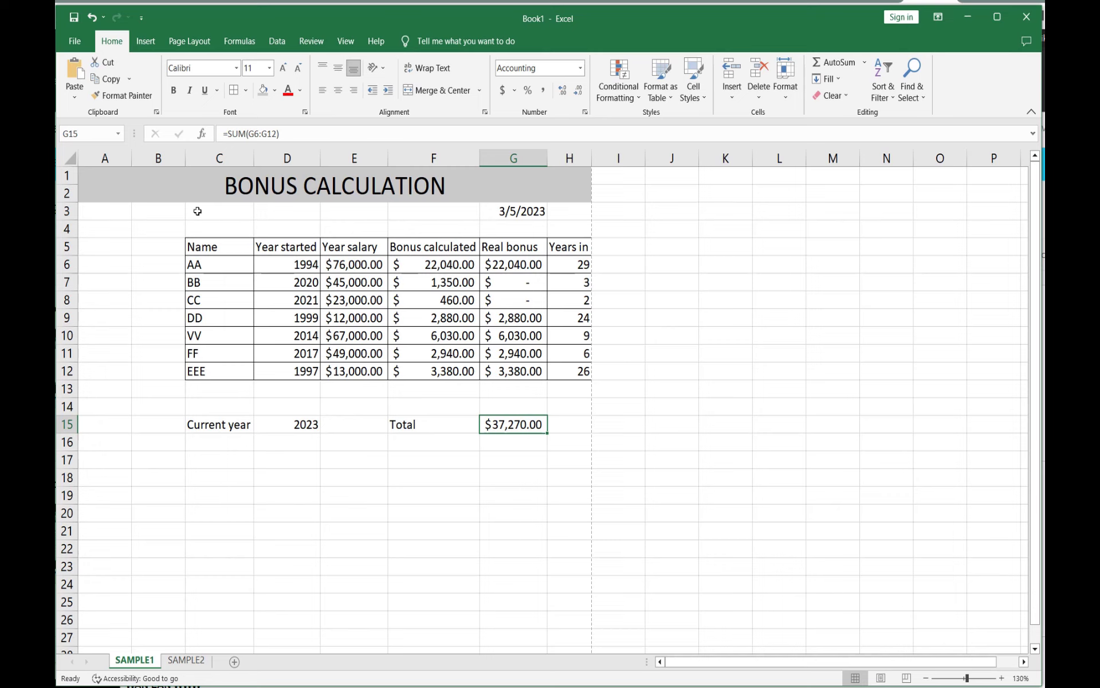
click(514, 264)
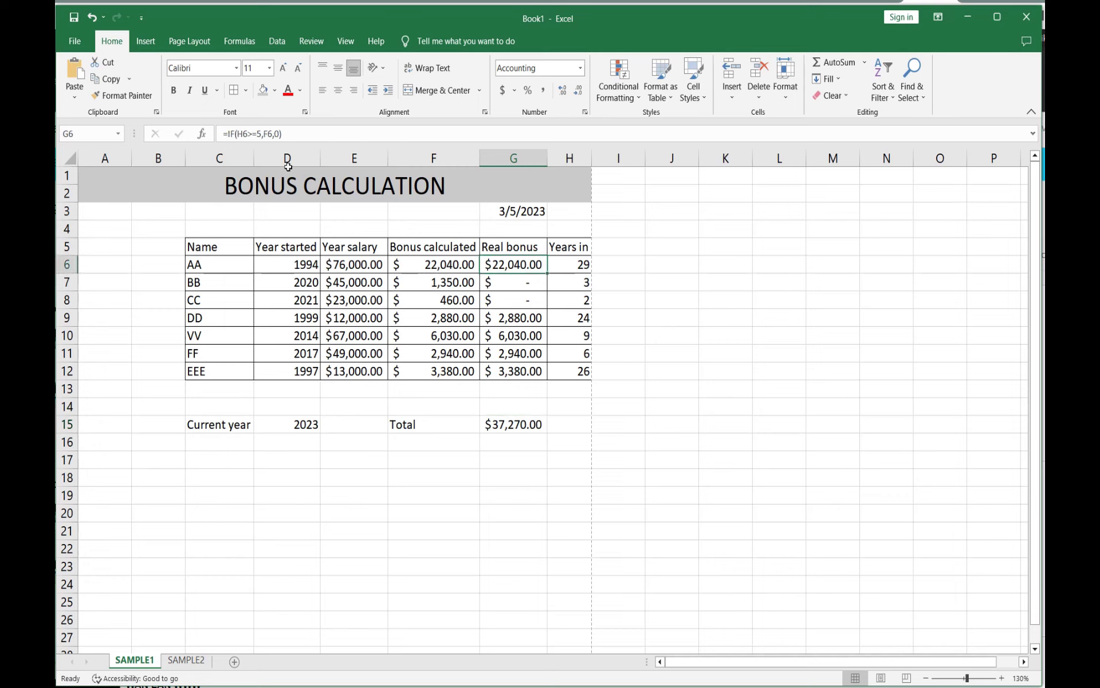